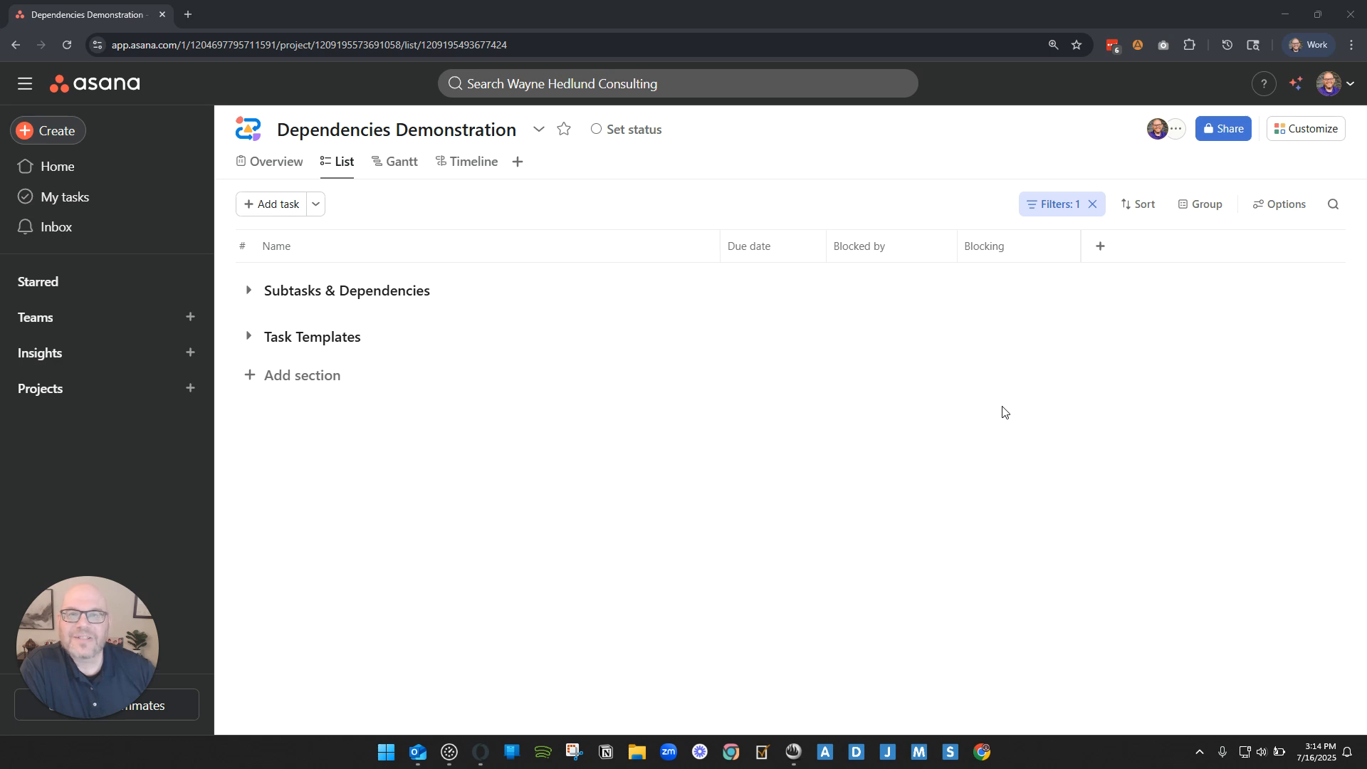
- Expand the Subtasks & Dependencies section and look over its Board Slideshow Delivered and Submit Quarterly Report tasks
click(248, 291)
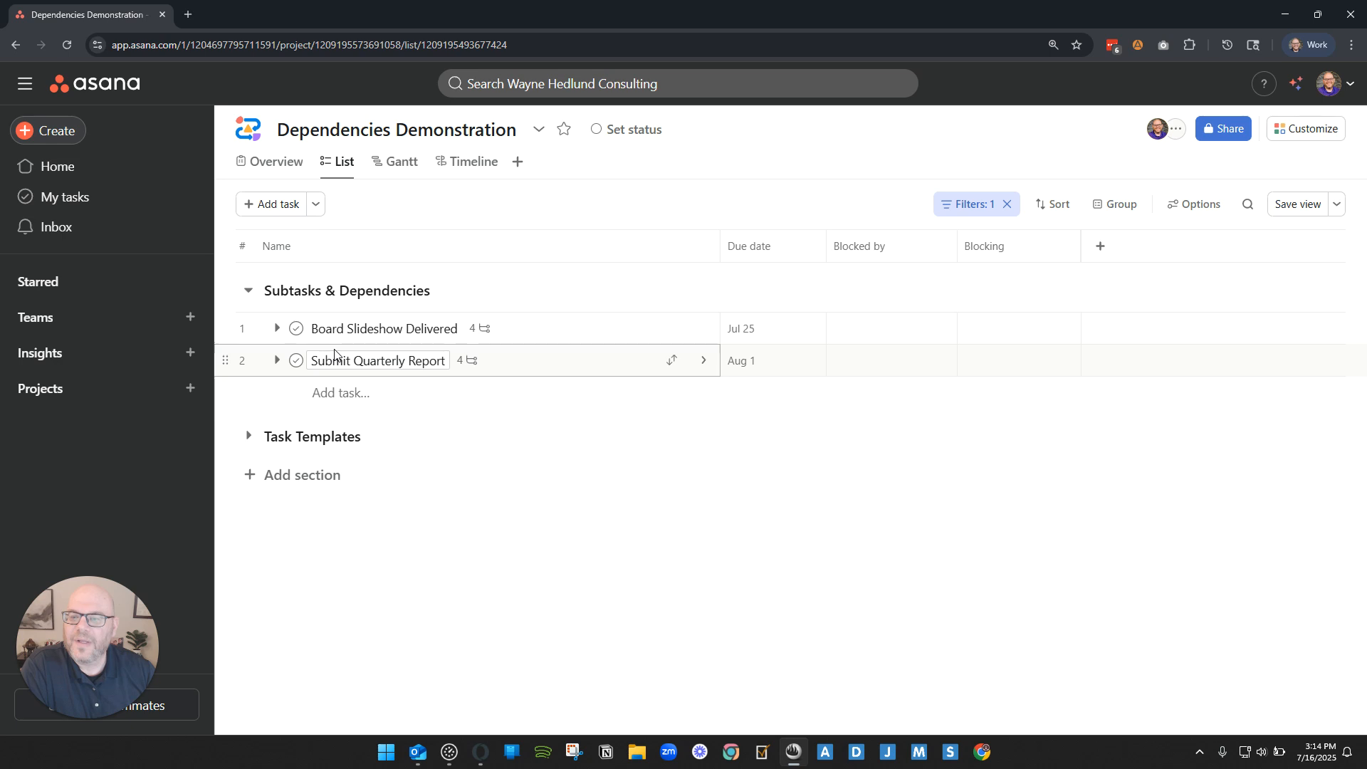
drag(312, 328, 497, 327)
click(399, 360)
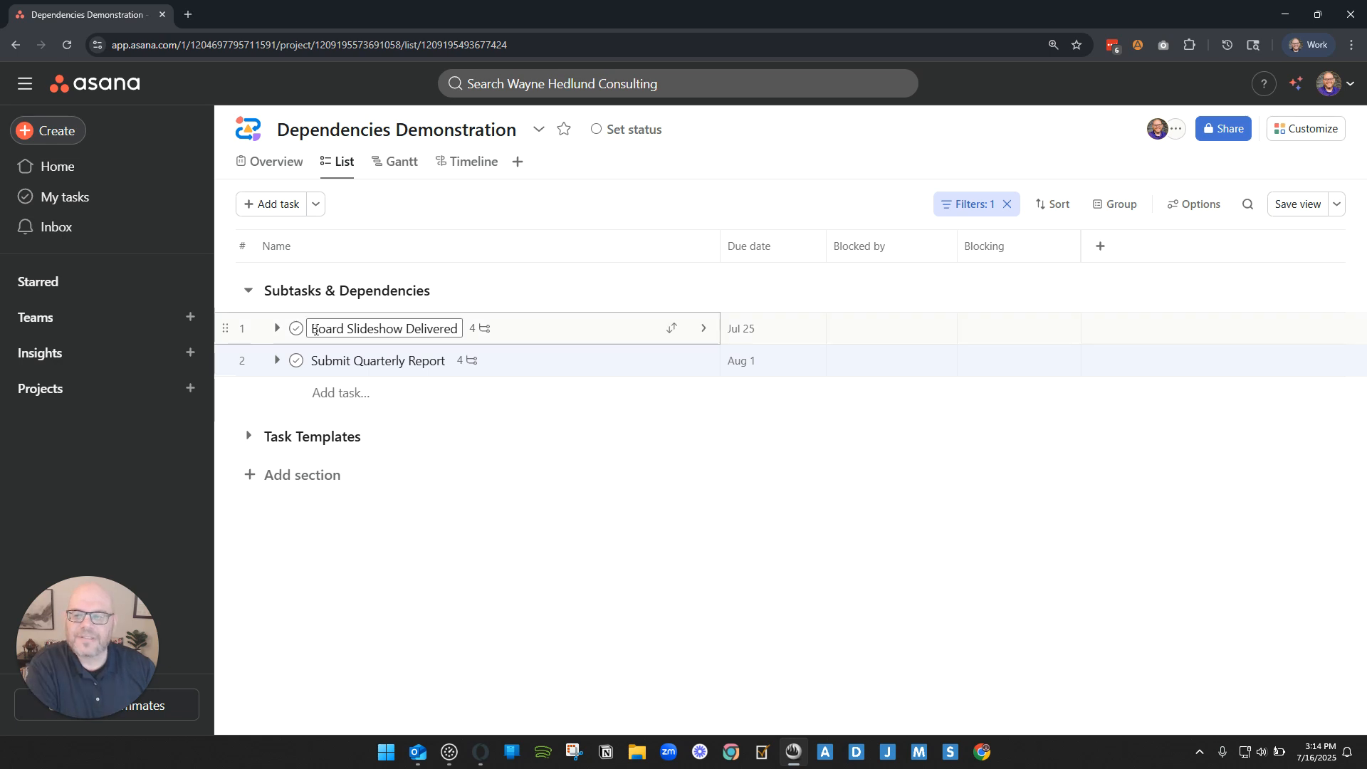
drag(313, 328, 479, 325)
click(369, 361)
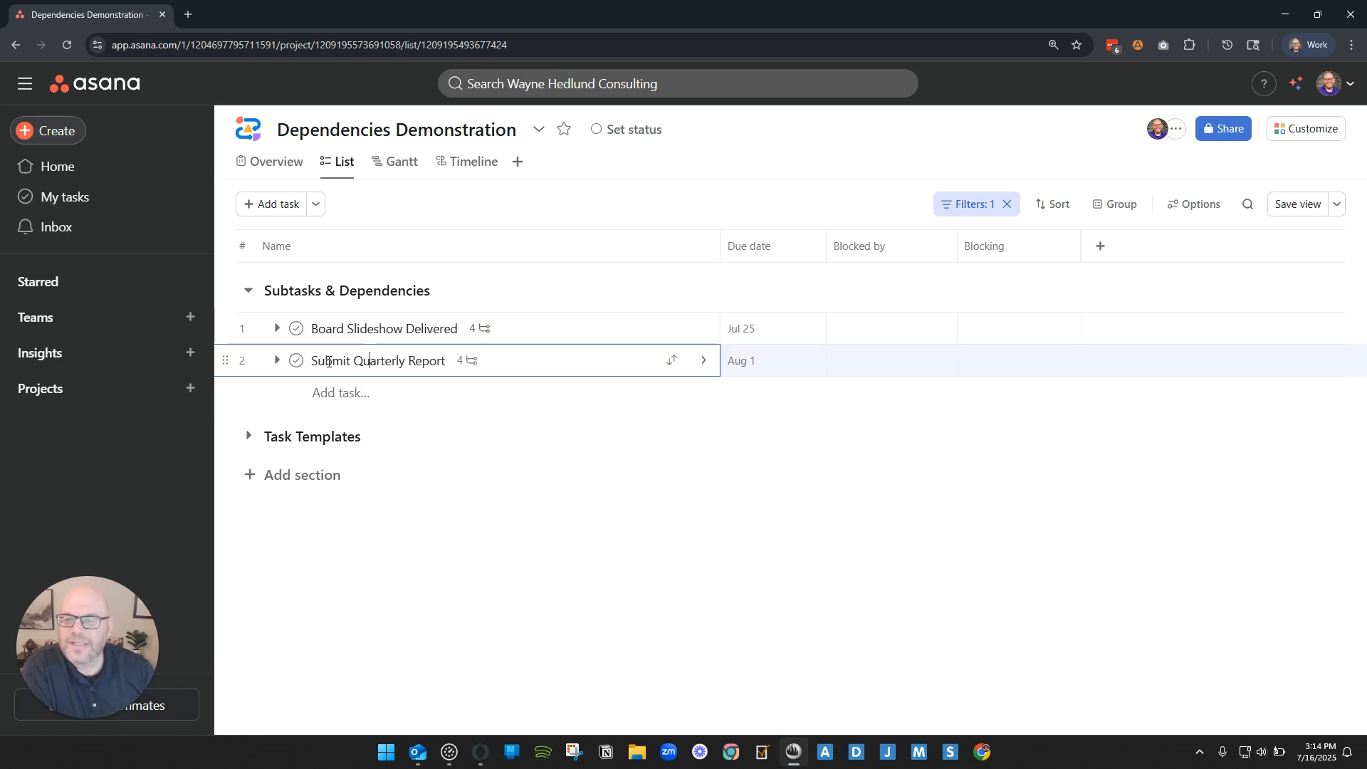
drag(312, 361, 447, 361)
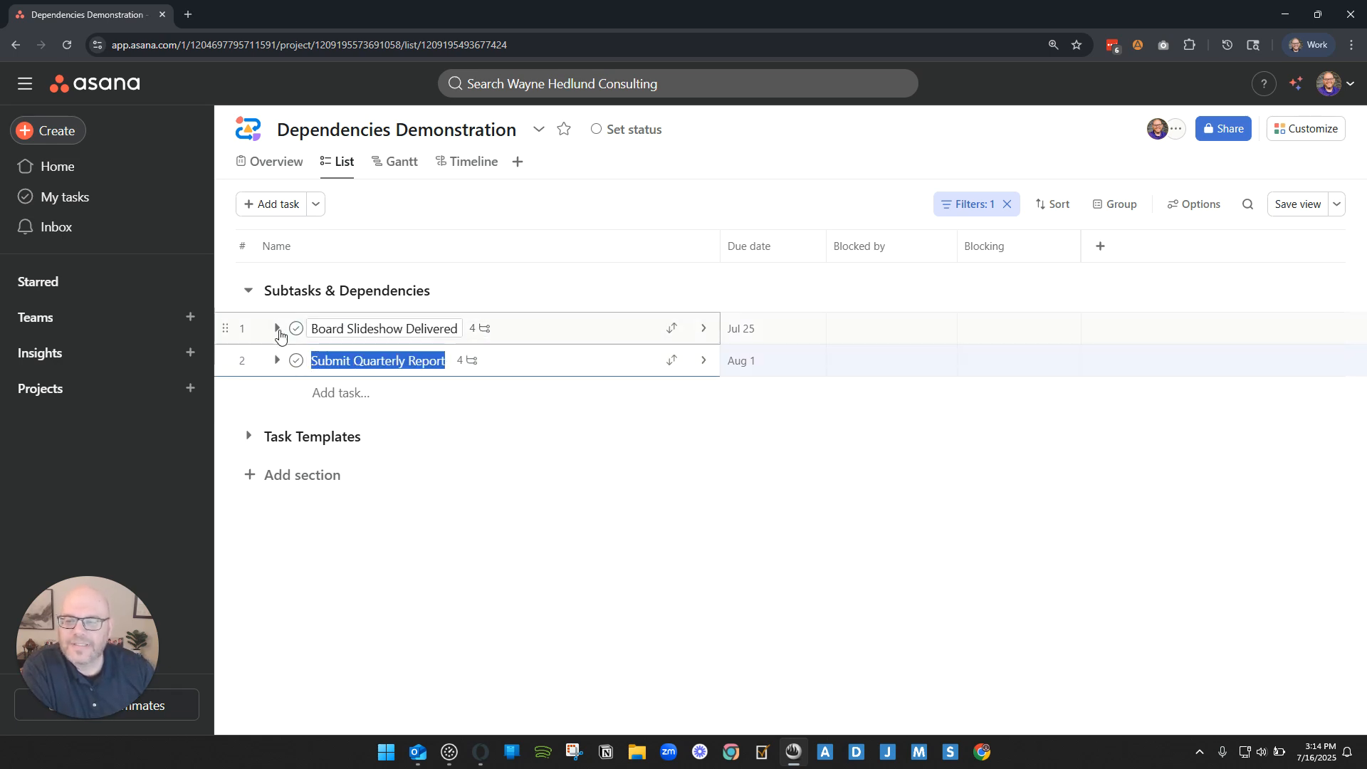
- Expand the Board Slideshow Delivered task and look through its four subtasks
click(277, 328)
drag(398, 361, 424, 449)
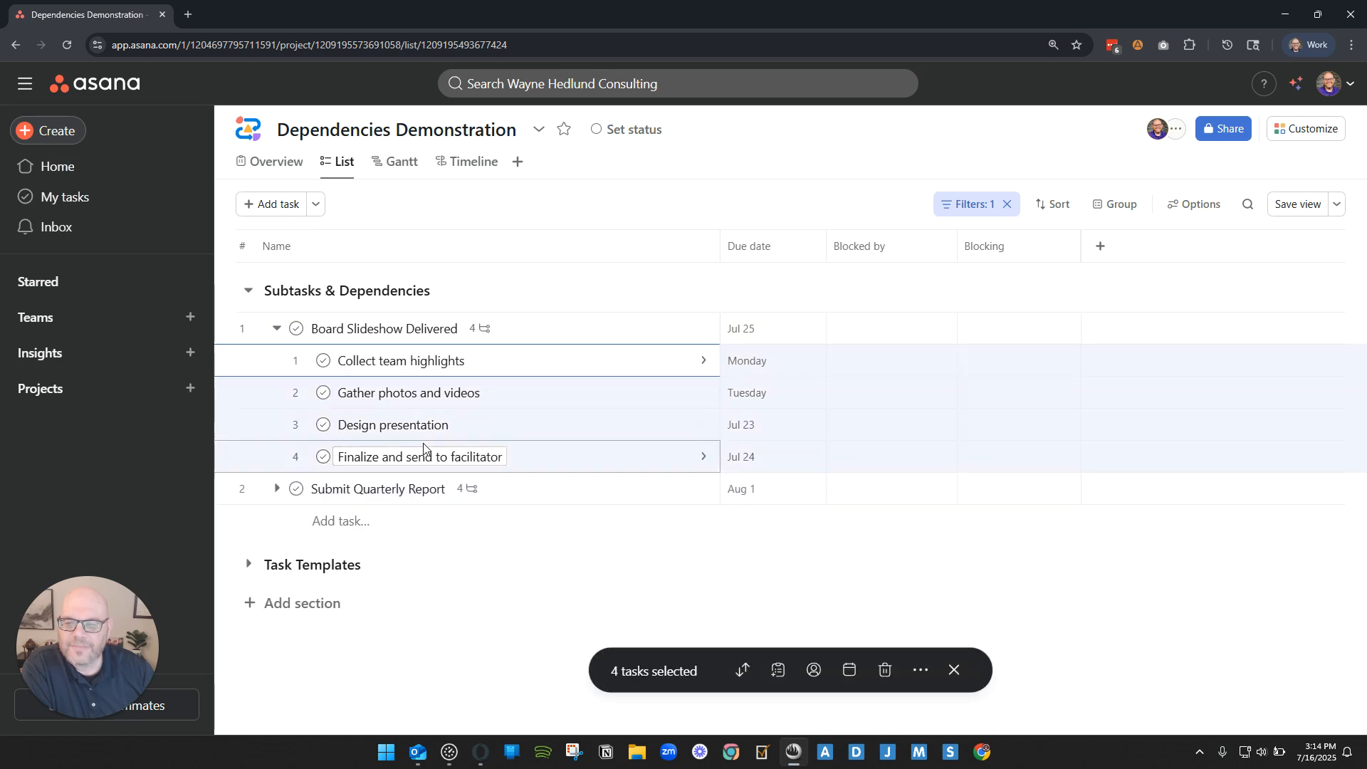
click(426, 328)
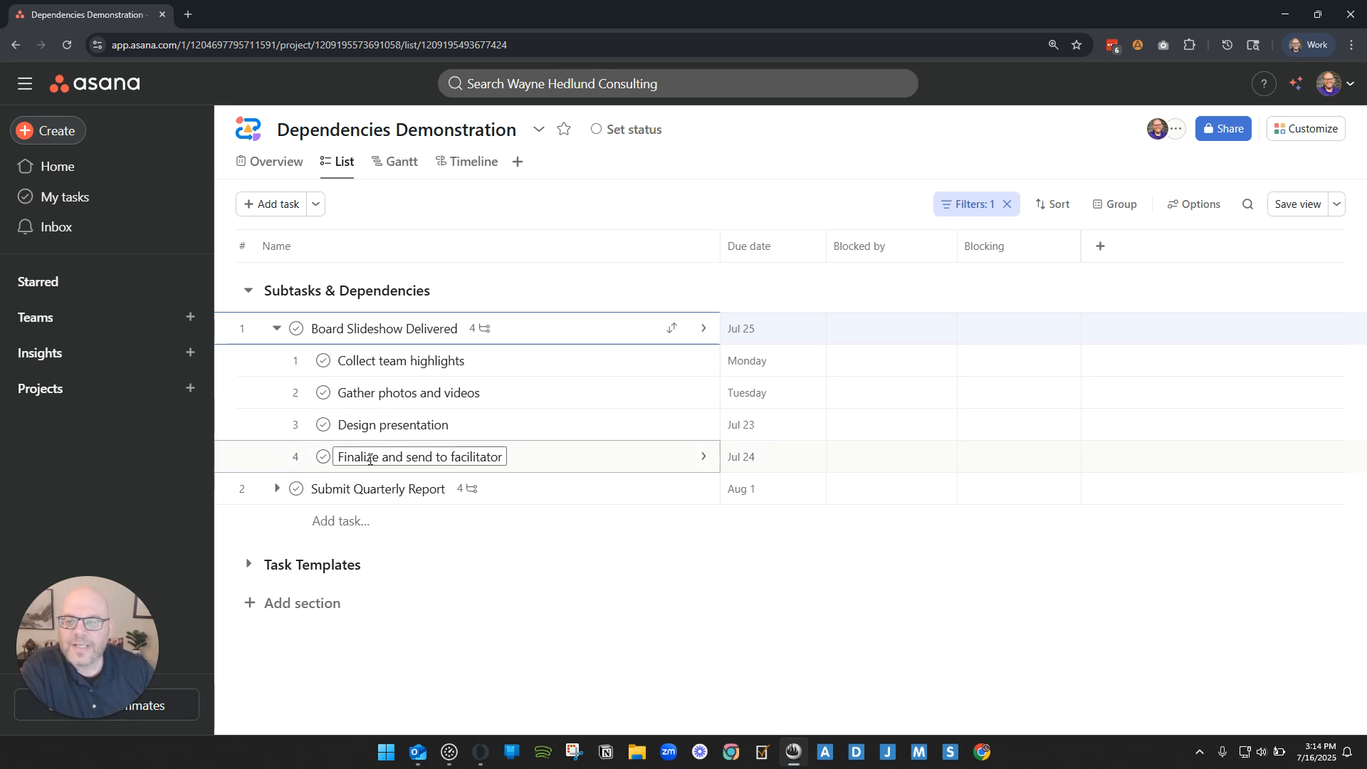
click(366, 457)
click(375, 427)
click(378, 363)
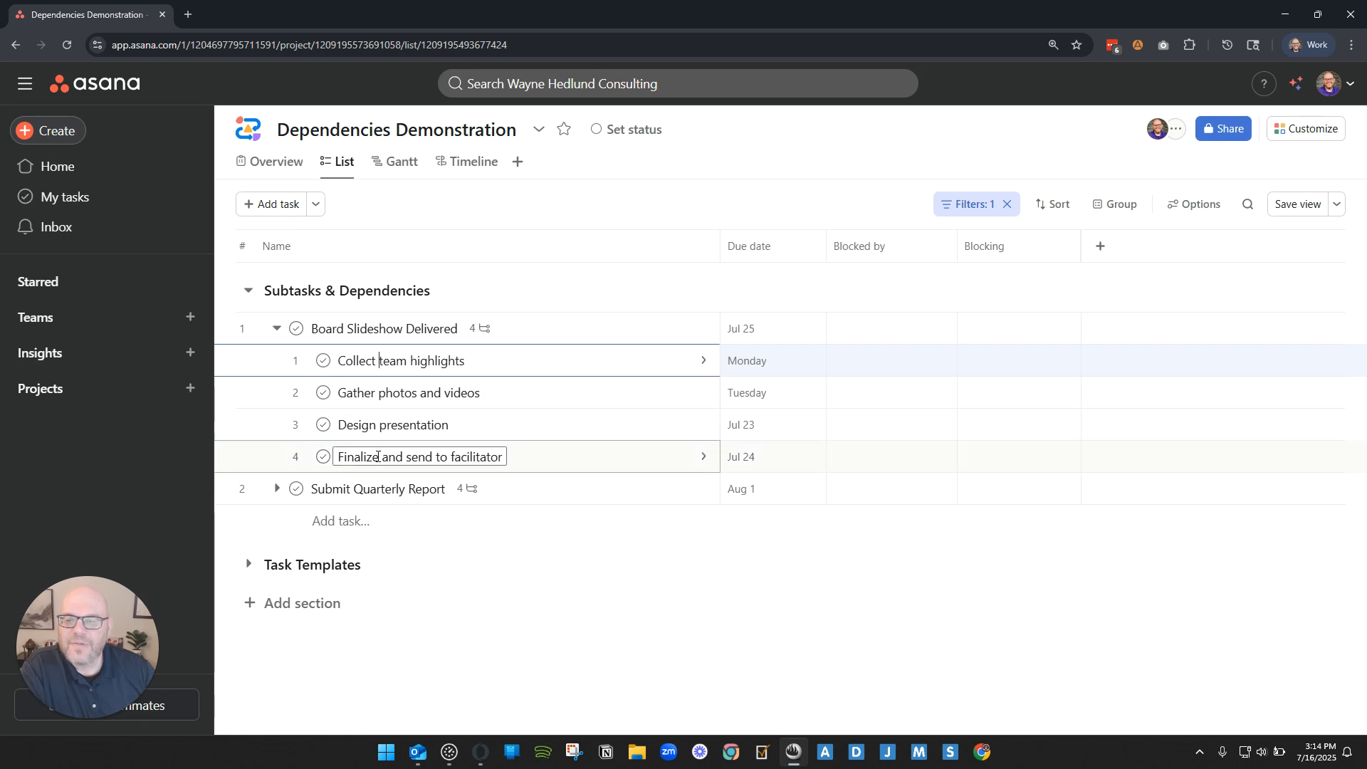
drag(332, 329, 424, 330)
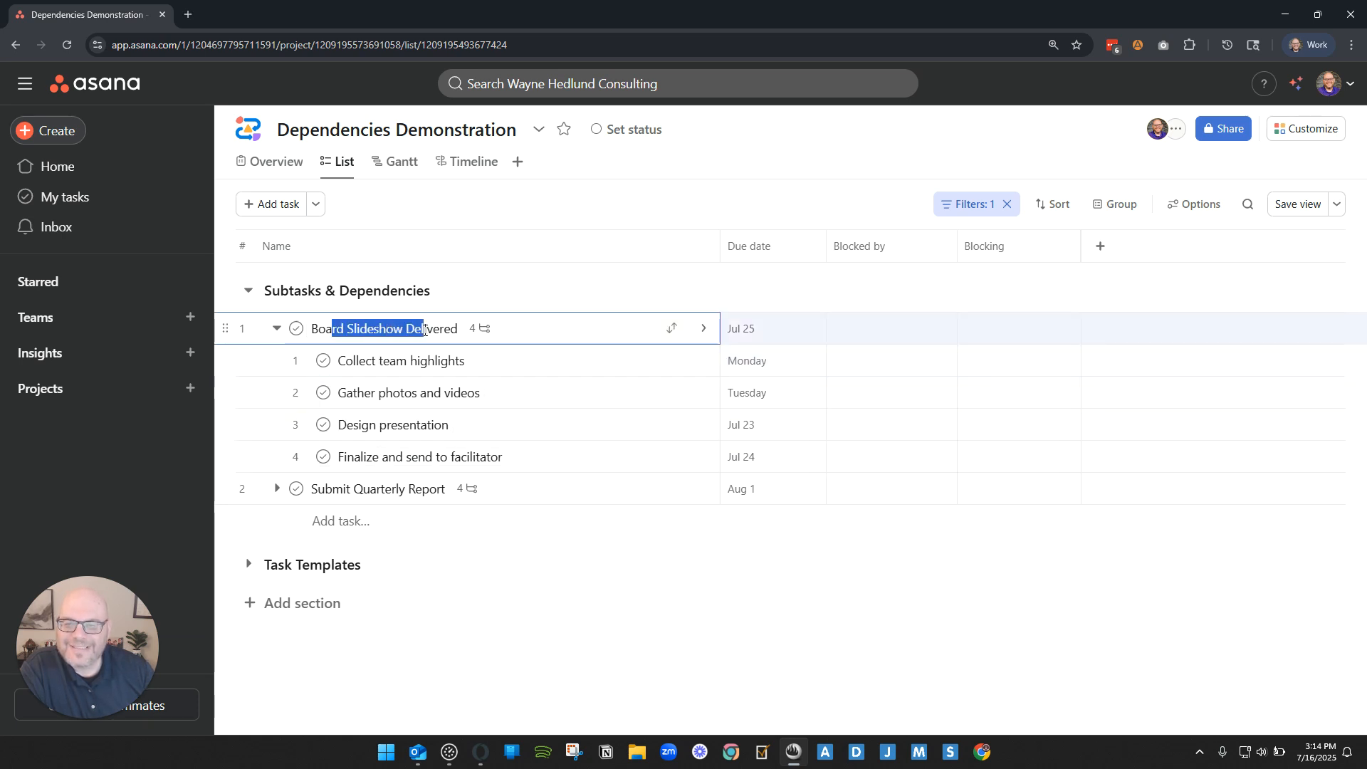
click(425, 330)
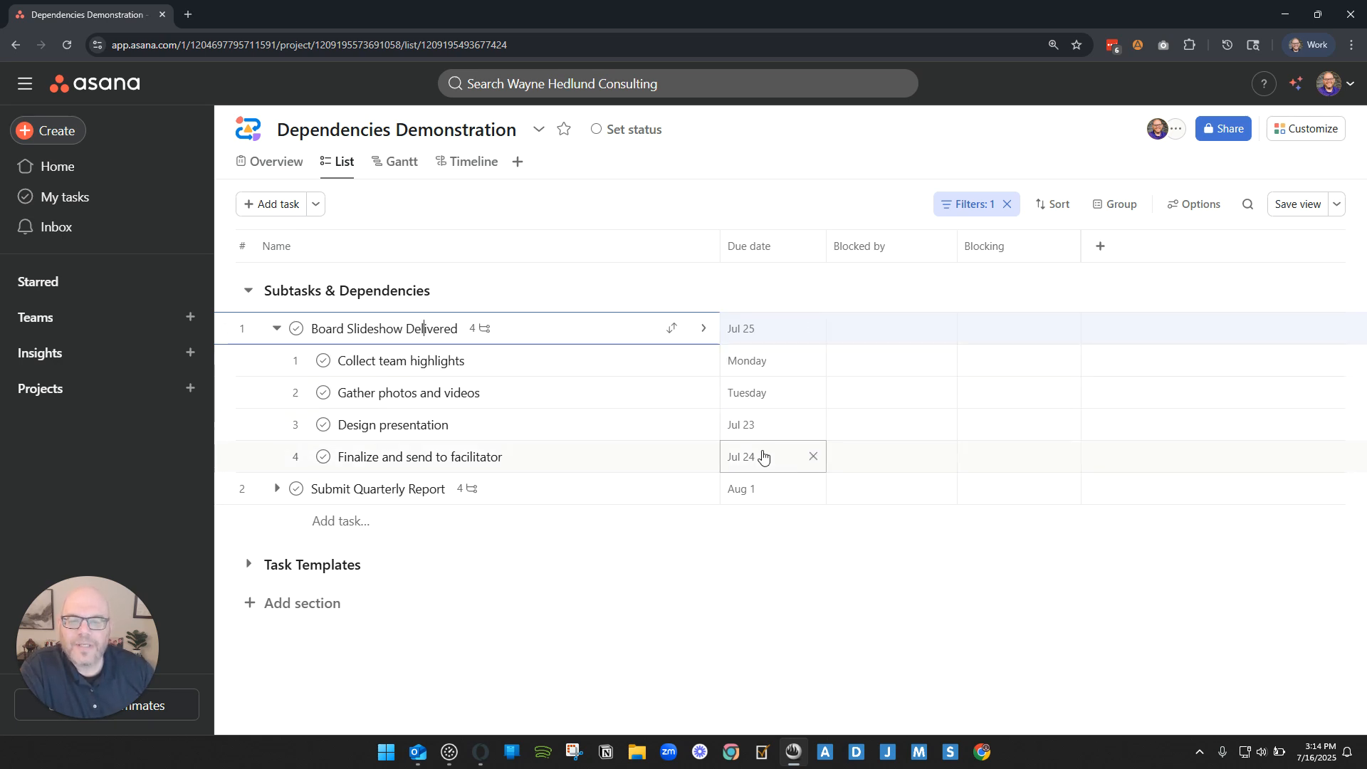
click(758, 457)
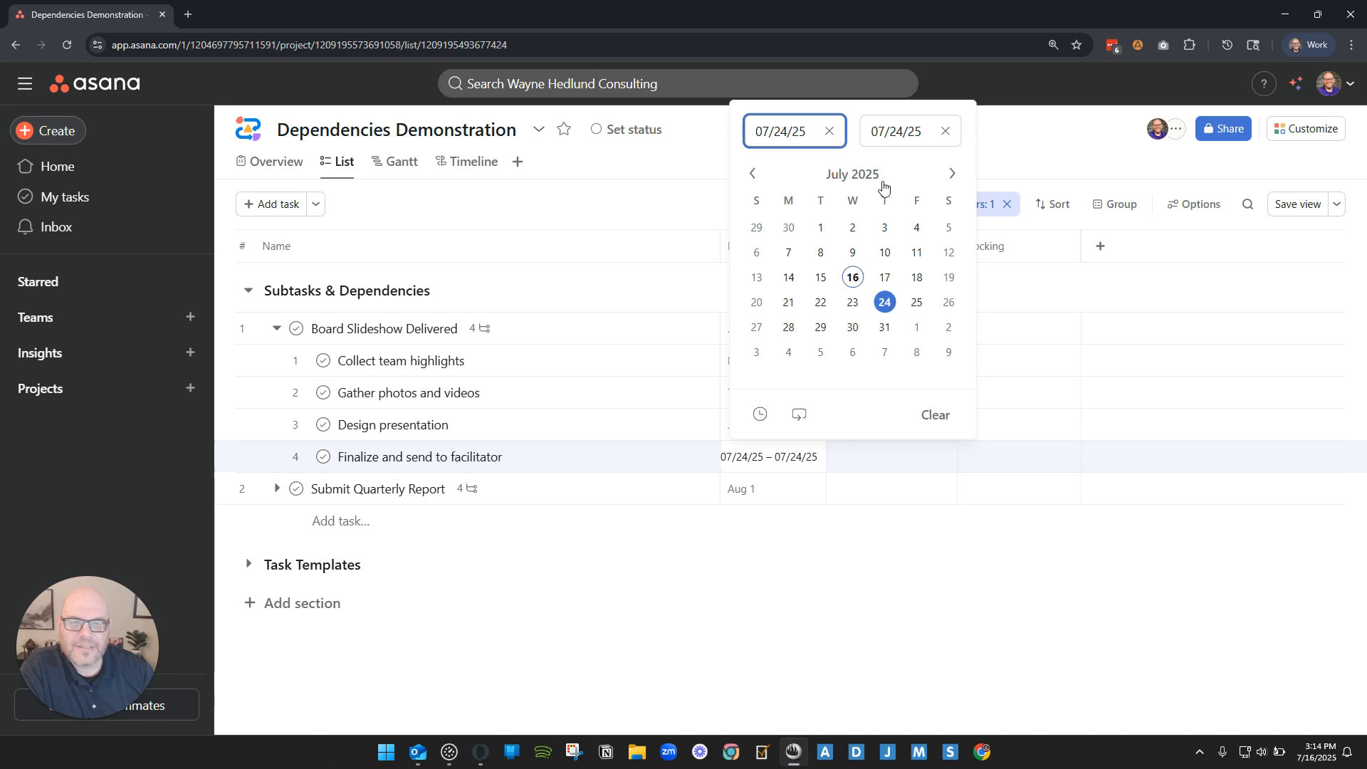
click(829, 131)
click(682, 206)
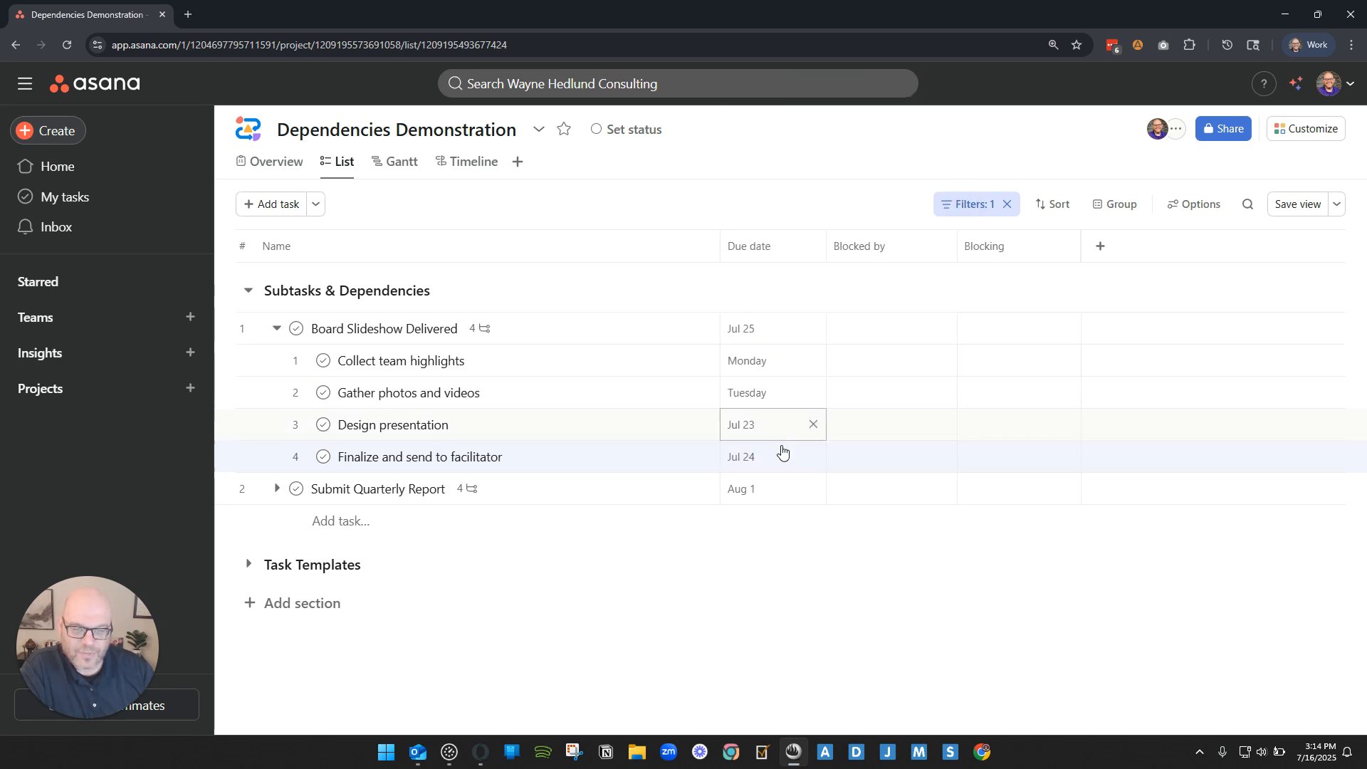
- Set the due date of the Finalize and send to facilitator subtask to July 28
click(780, 456)
click(789, 327)
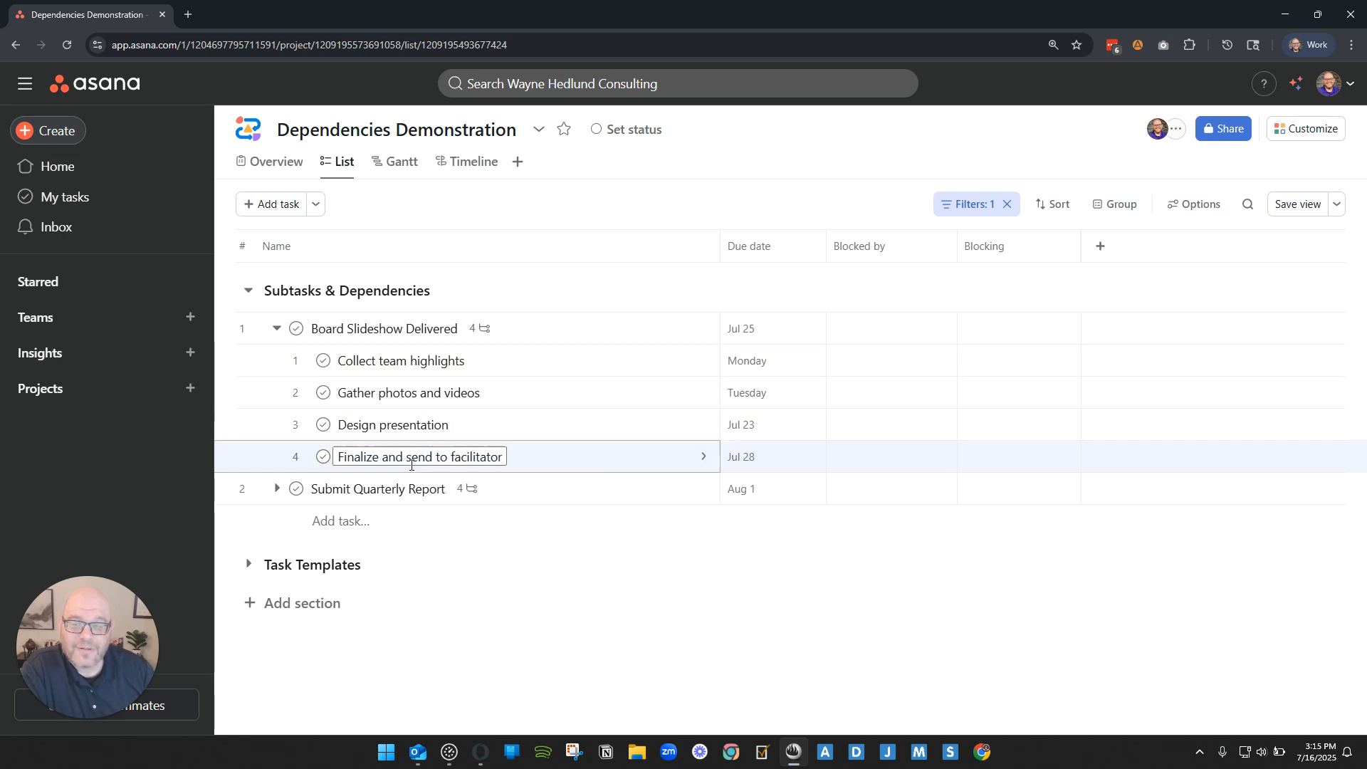
drag(458, 360, 439, 447)
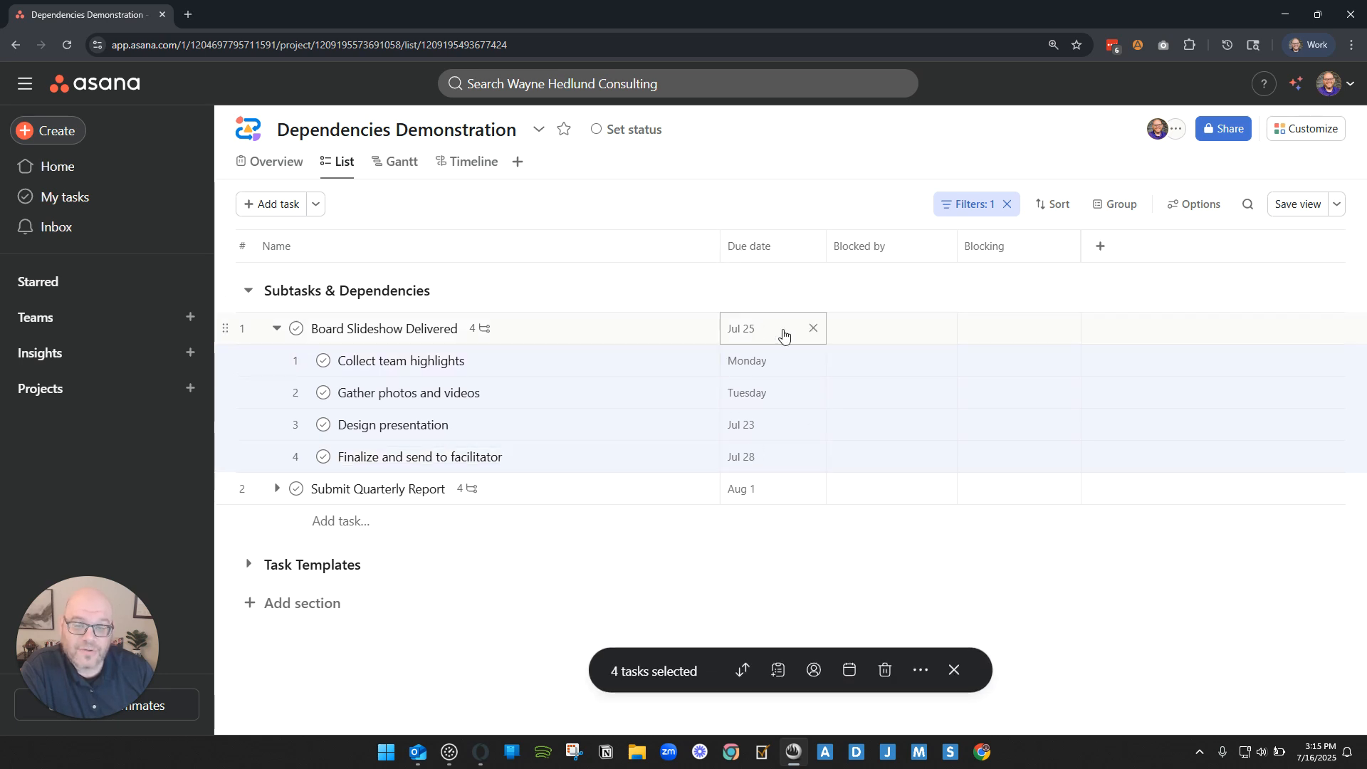
click(436, 328)
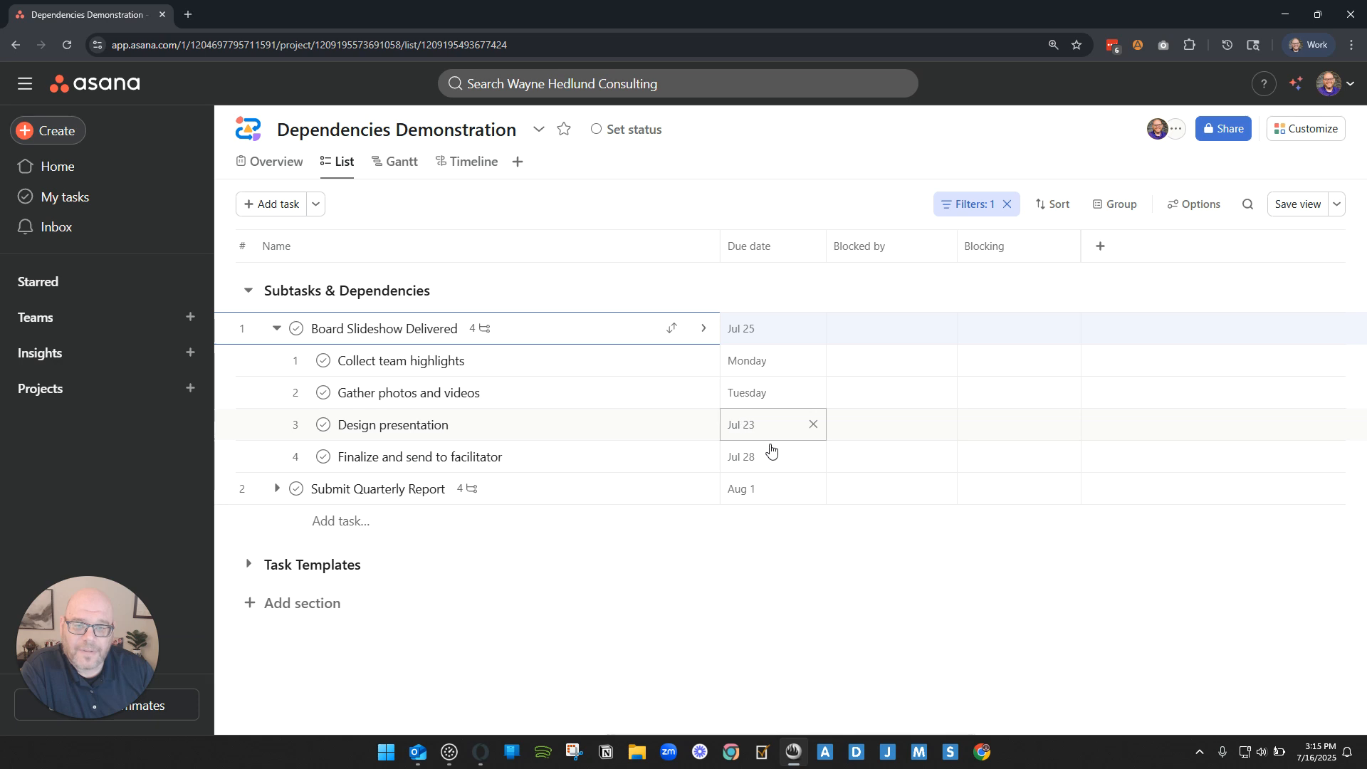
- Set the due date of the Finalize and send to facilitator subtask back to July 24
click(770, 454)
click(885, 301)
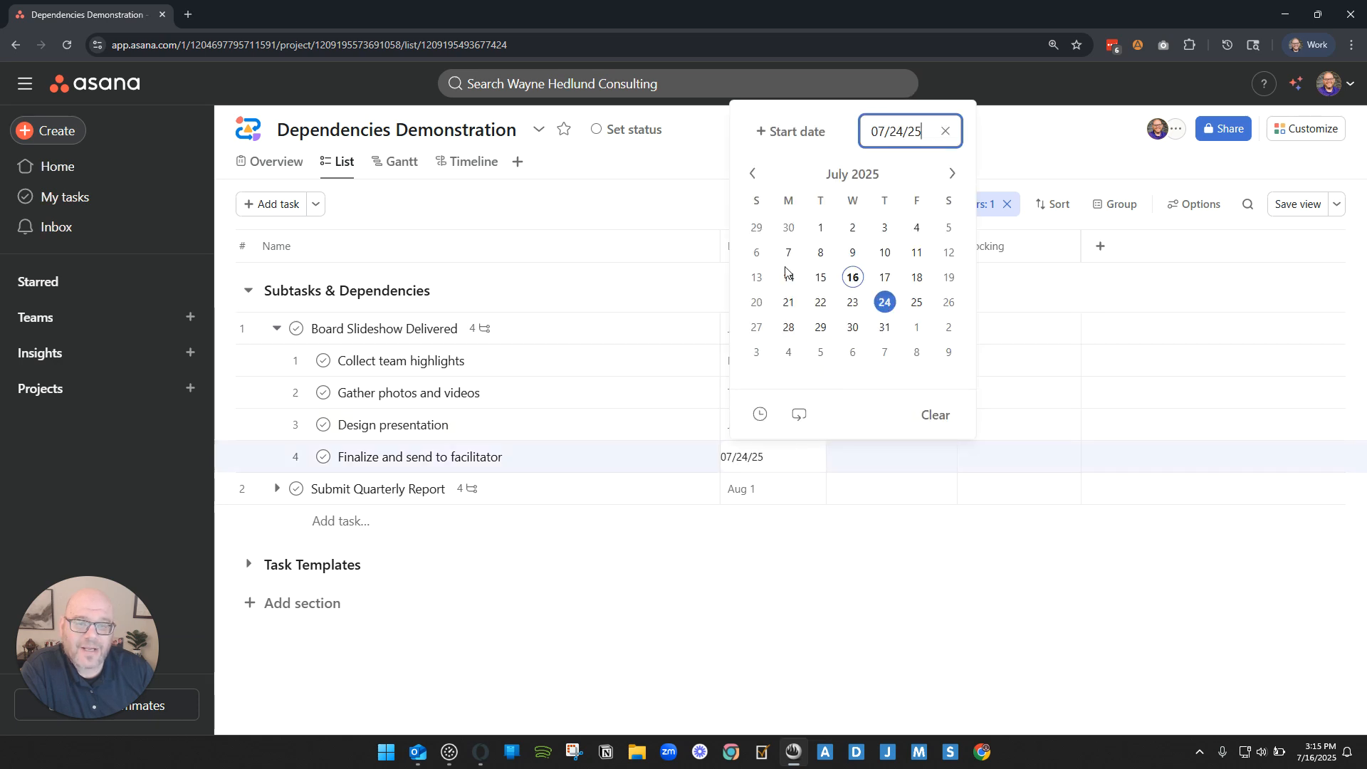
click(705, 284)
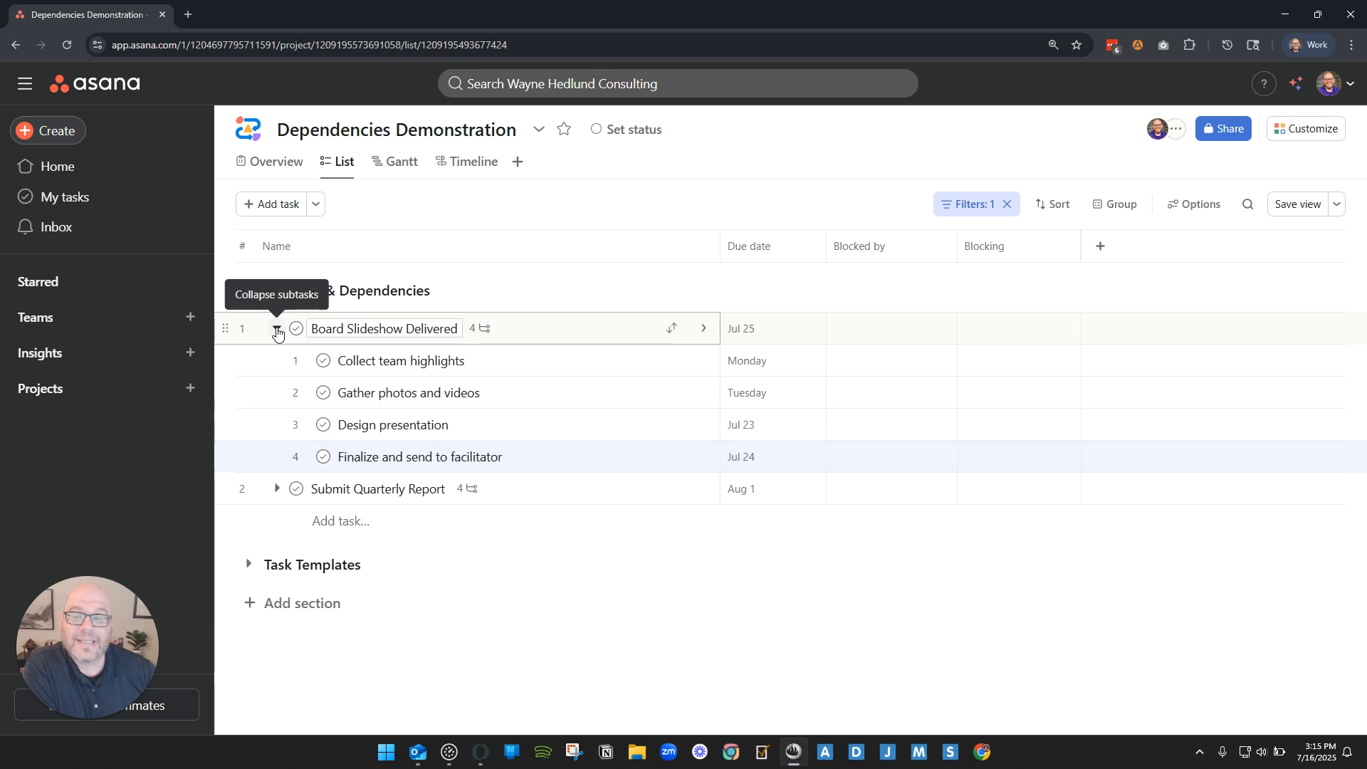
- Switch the project to the Gantt view and expand the Board Slideshow Delivered subtasks
drag(333, 328, 452, 328)
click(506, 215)
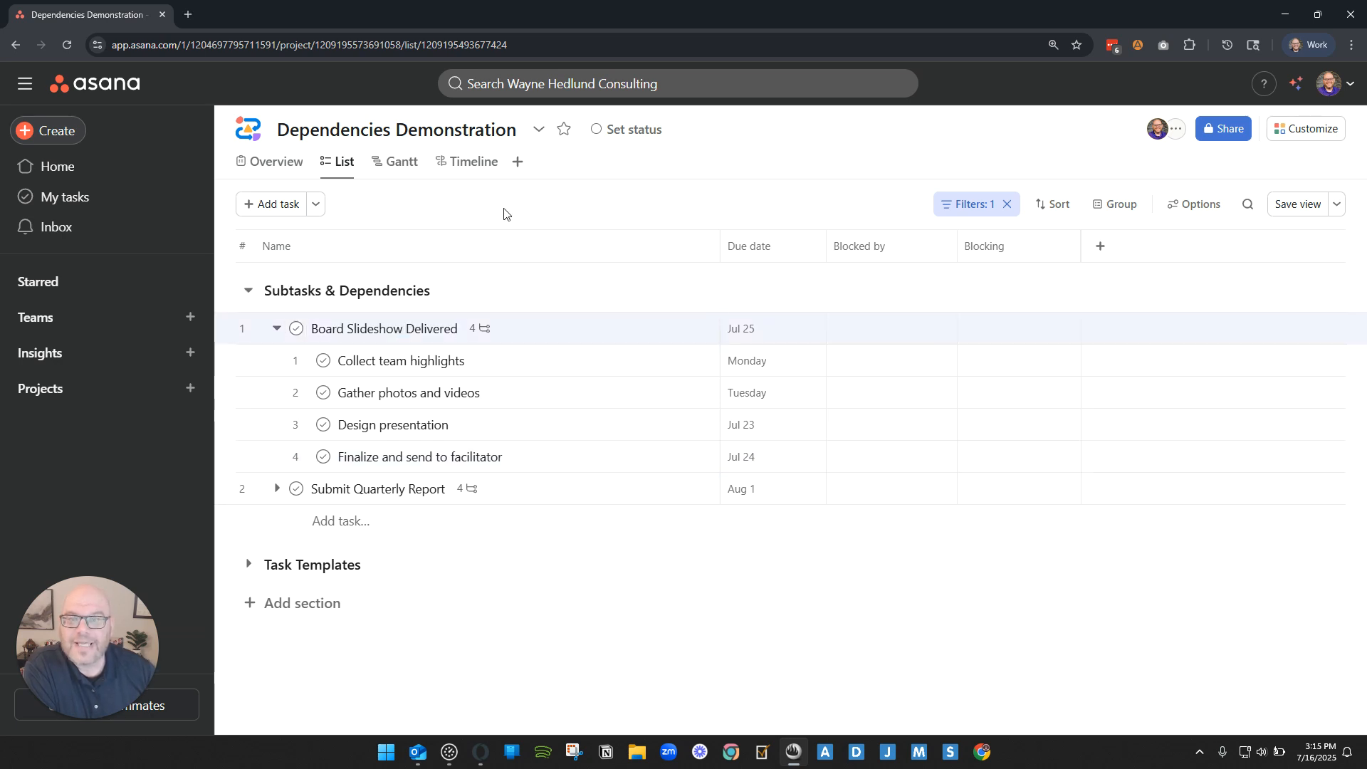
click(402, 162)
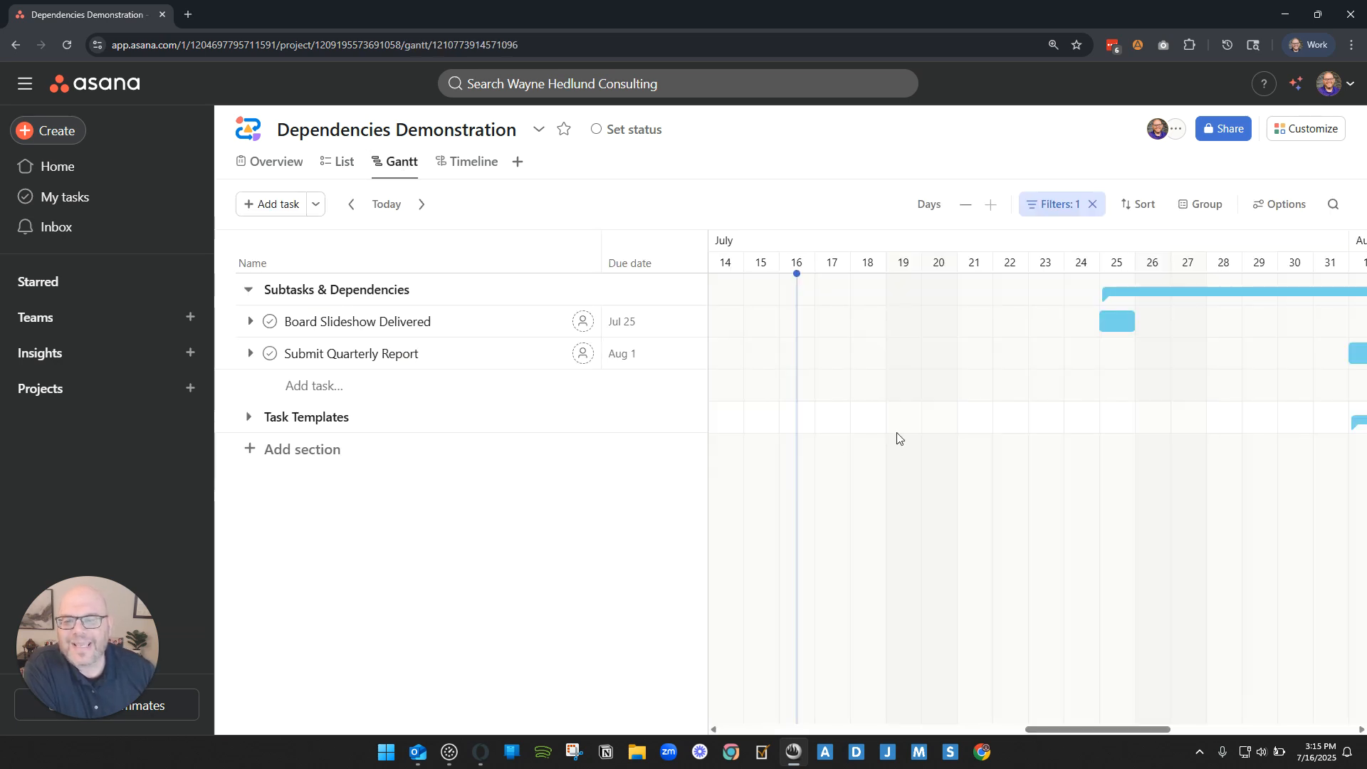
click(250, 321)
drag(1111, 729, 1142, 728)
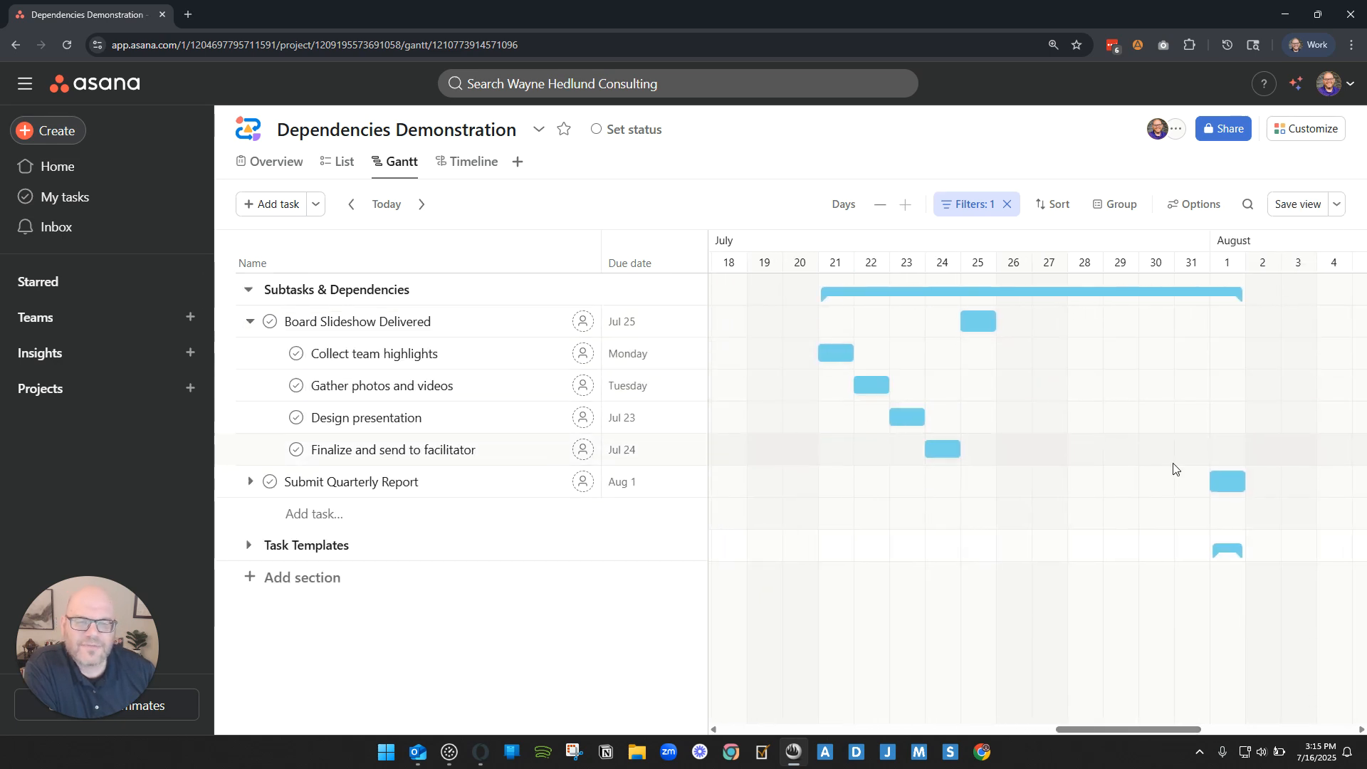
- Link the Board Slideshow Delivered subtasks in sequence as dependencies, ending with Finalize and send to facilitator blocking the parent task
click(353, 418)
click(359, 448)
drag(854, 353, 981, 321)
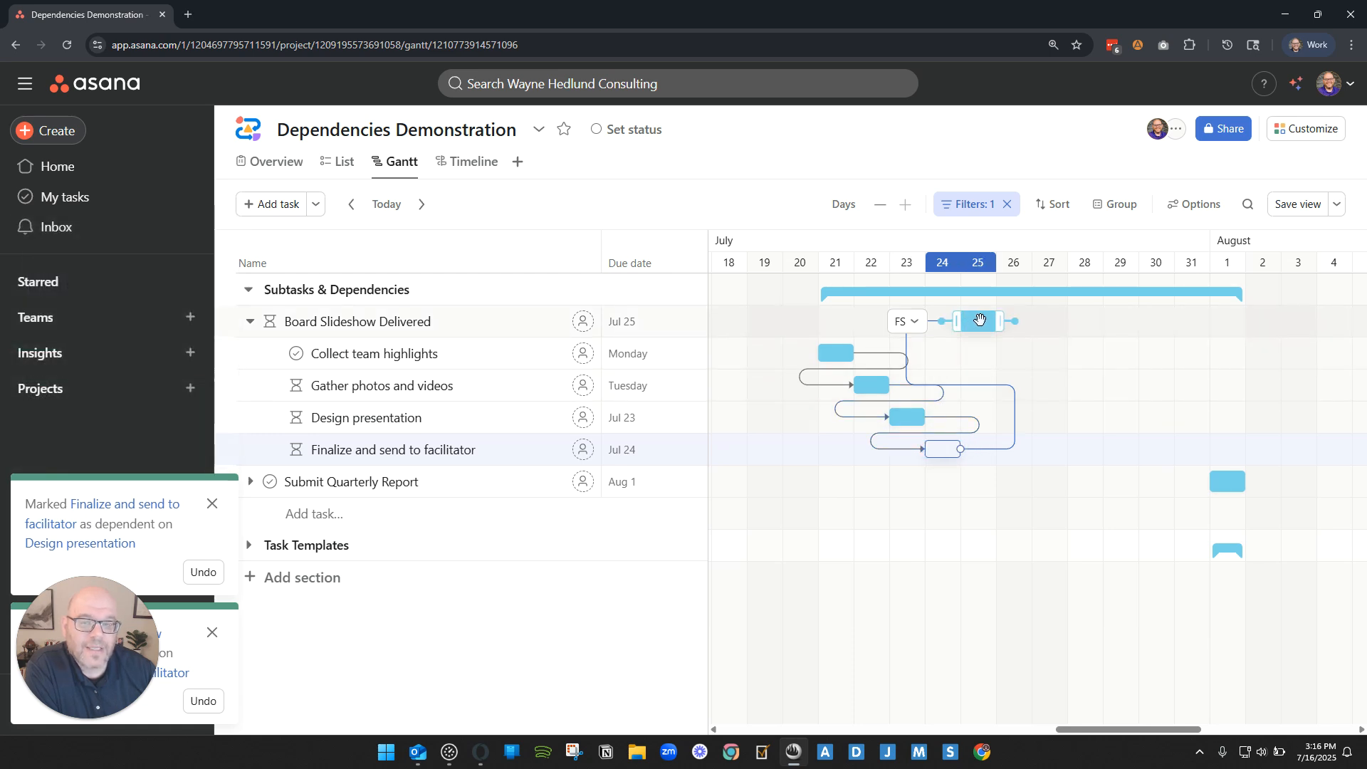
- Make Board Slideshow Delivered also dependent on Design presentation, Gather photos and videos, and Collect team highlights
drag(933, 417, 972, 323)
drag(896, 385, 970, 322)
drag(858, 353, 970, 321)
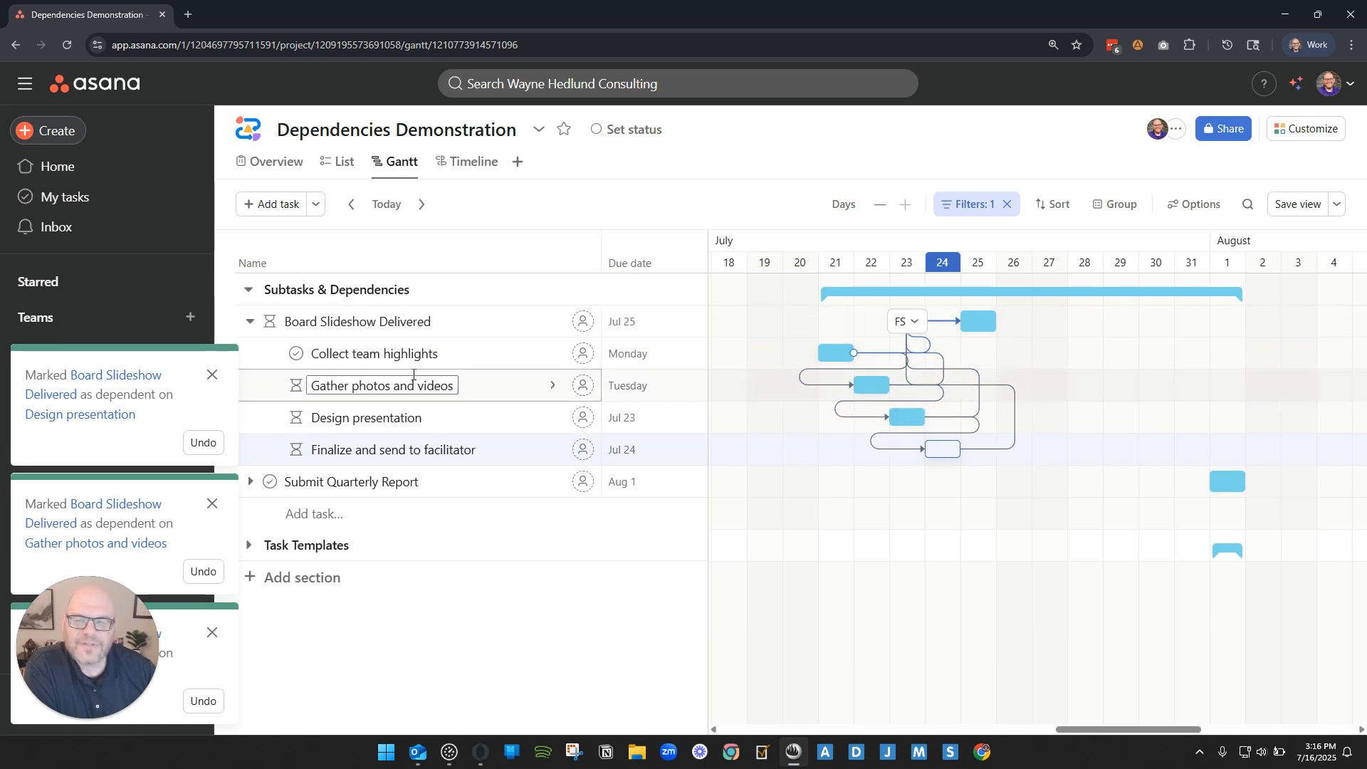
drag(287, 322, 431, 322)
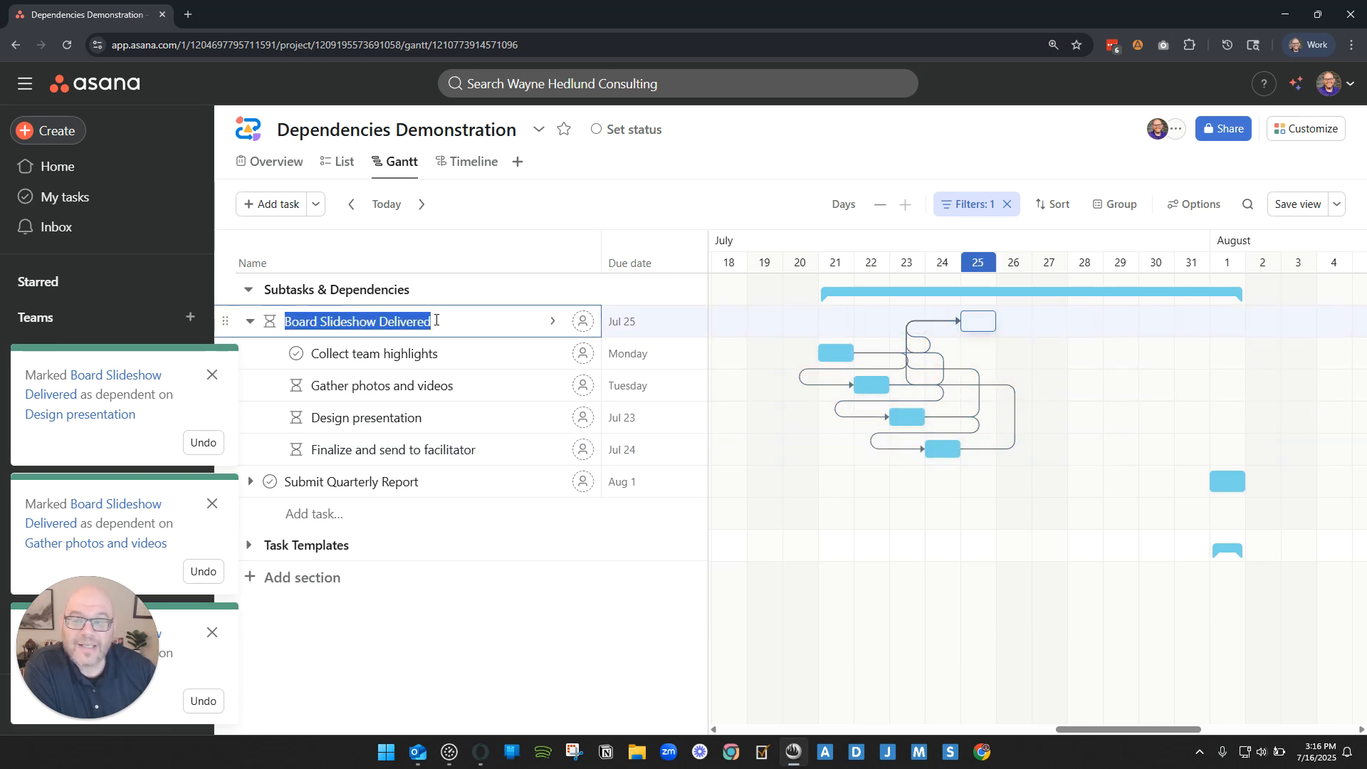
click(411, 322)
click(363, 354)
click(365, 385)
click(363, 418)
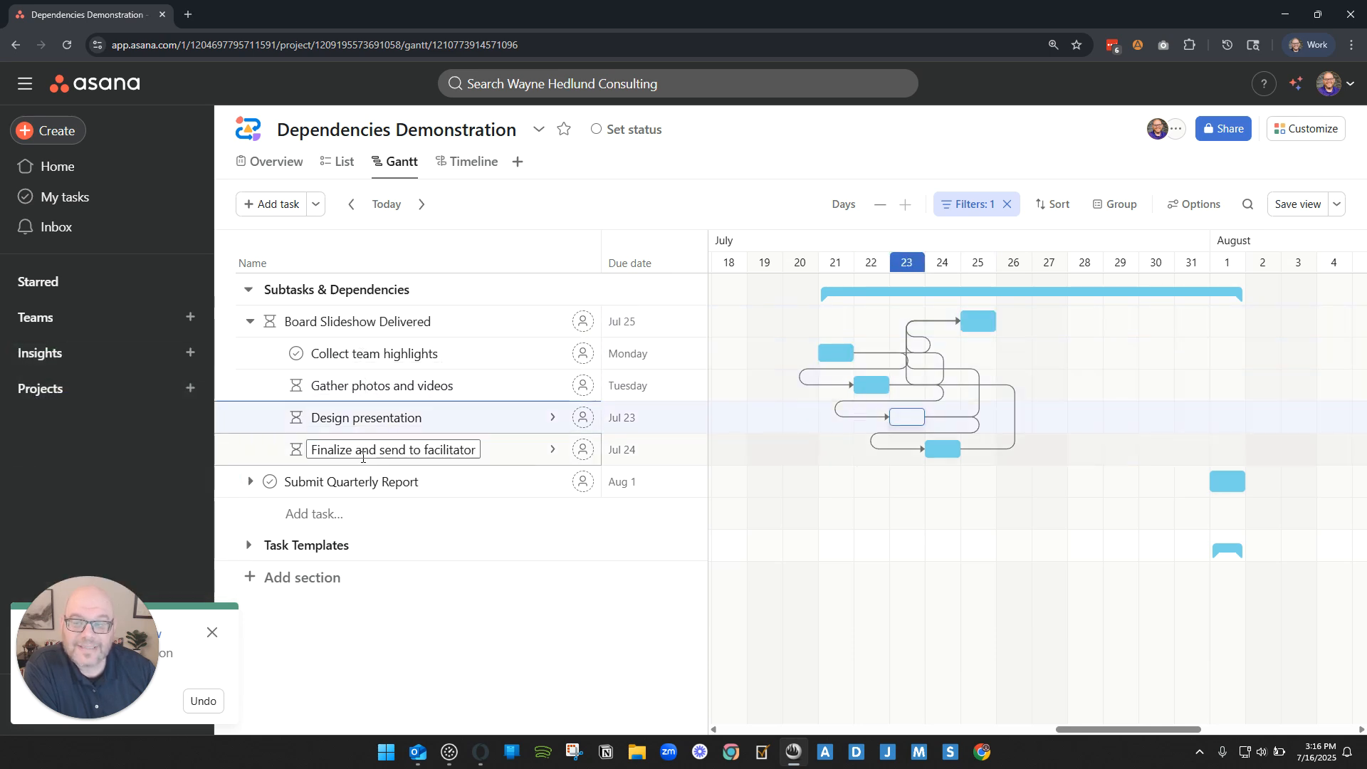
click(360, 450)
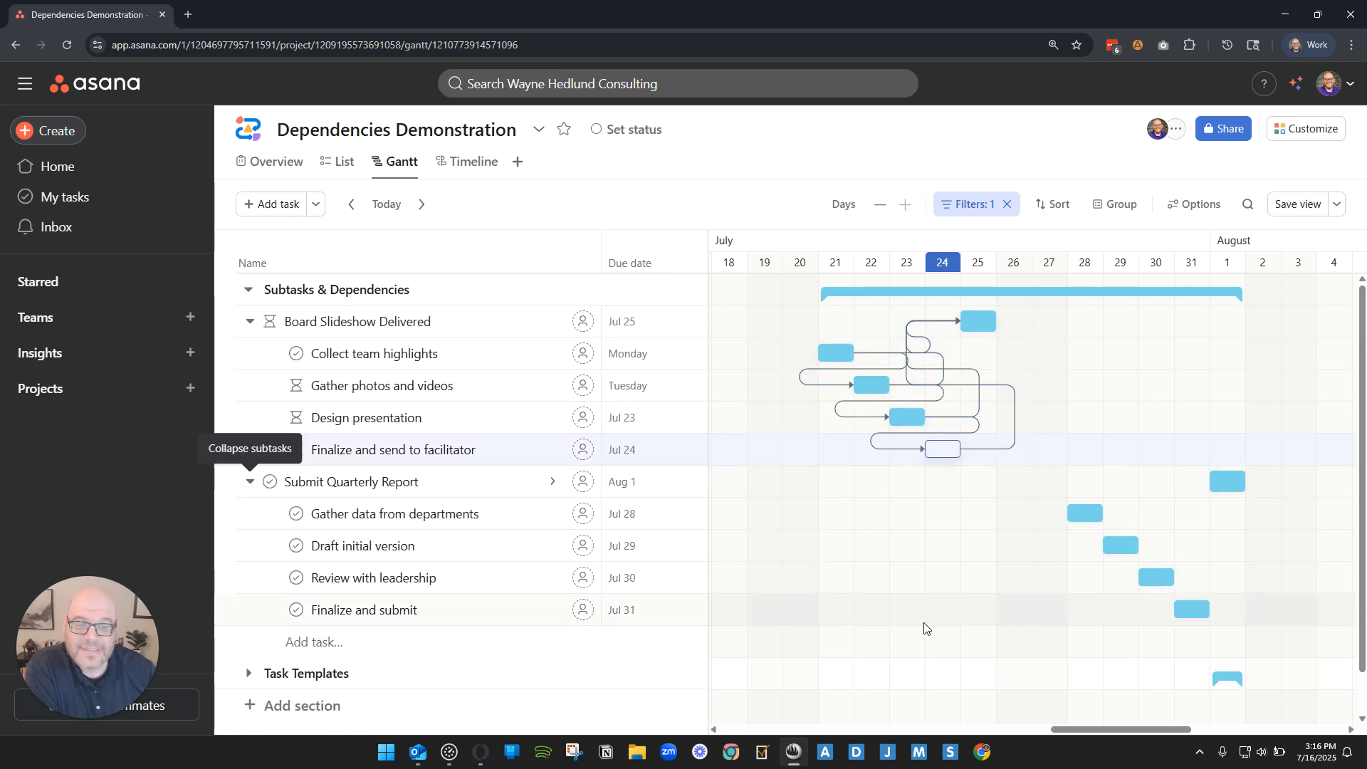
- Link the Submit Quarterly Report subtasks in sequence as dependencies, with only Finalize and submit blocking the parent task
drag(1160, 728, 1210, 728)
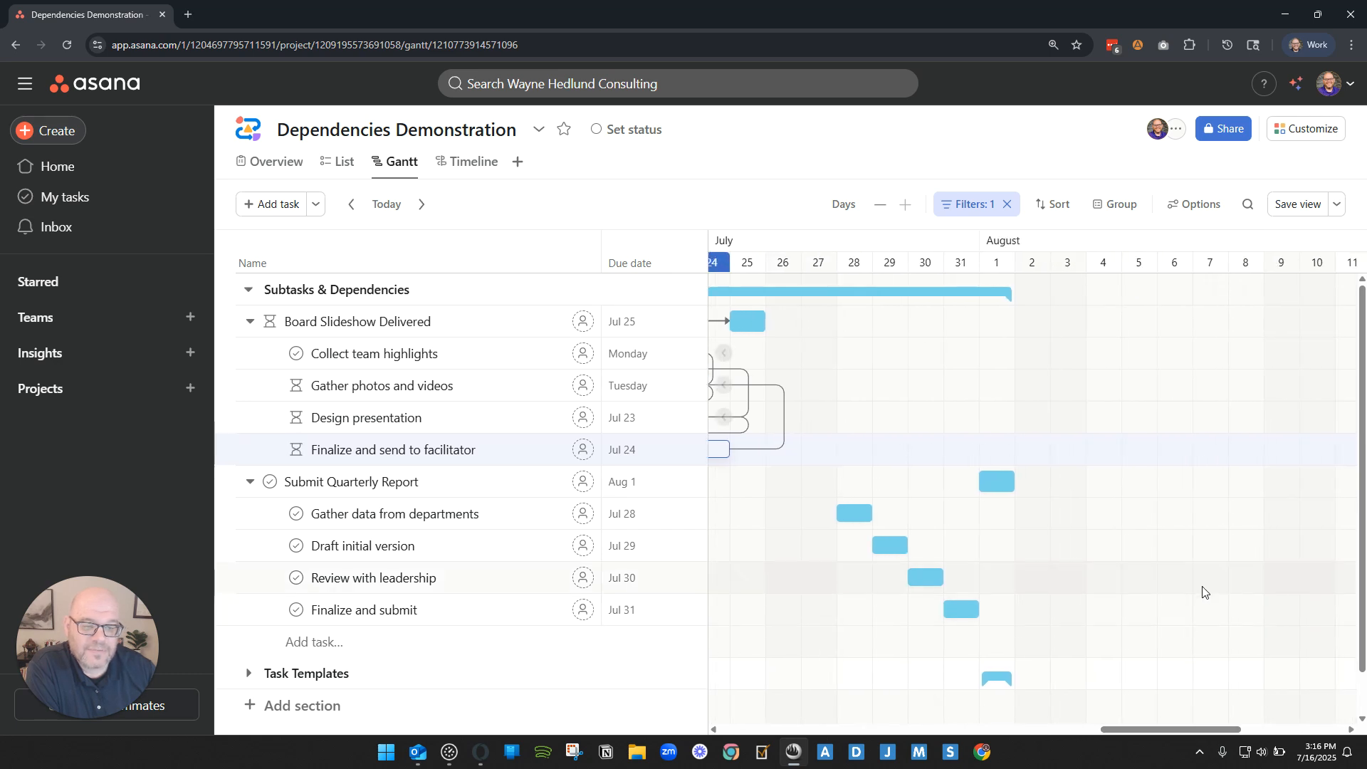
scroll(1203, 592, down, 1)
drag(890, 468, 894, 500)
drag(931, 542, 997, 436)
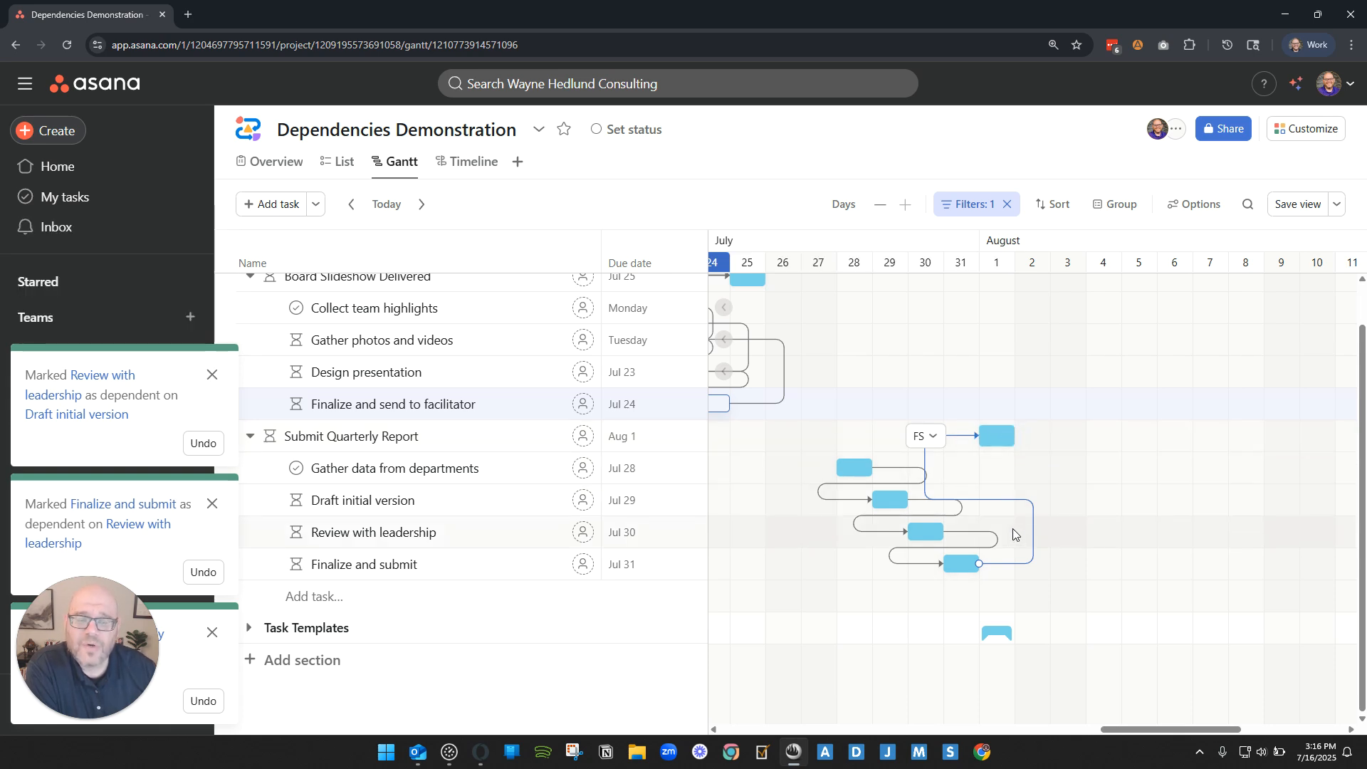
- Collapse the subtasks of Submit Quarterly Report and Board Slideshow Delivered in the Gantt chart
click(383, 470)
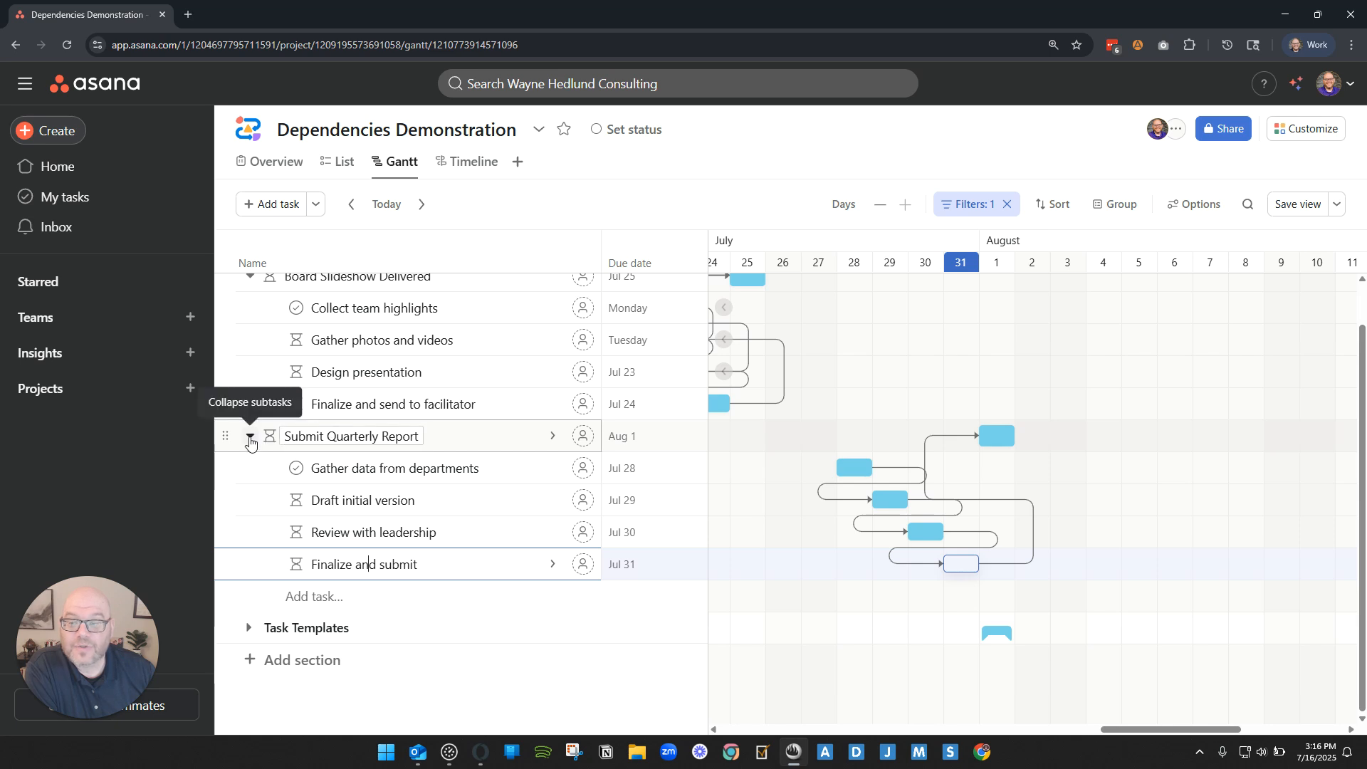
click(250, 436)
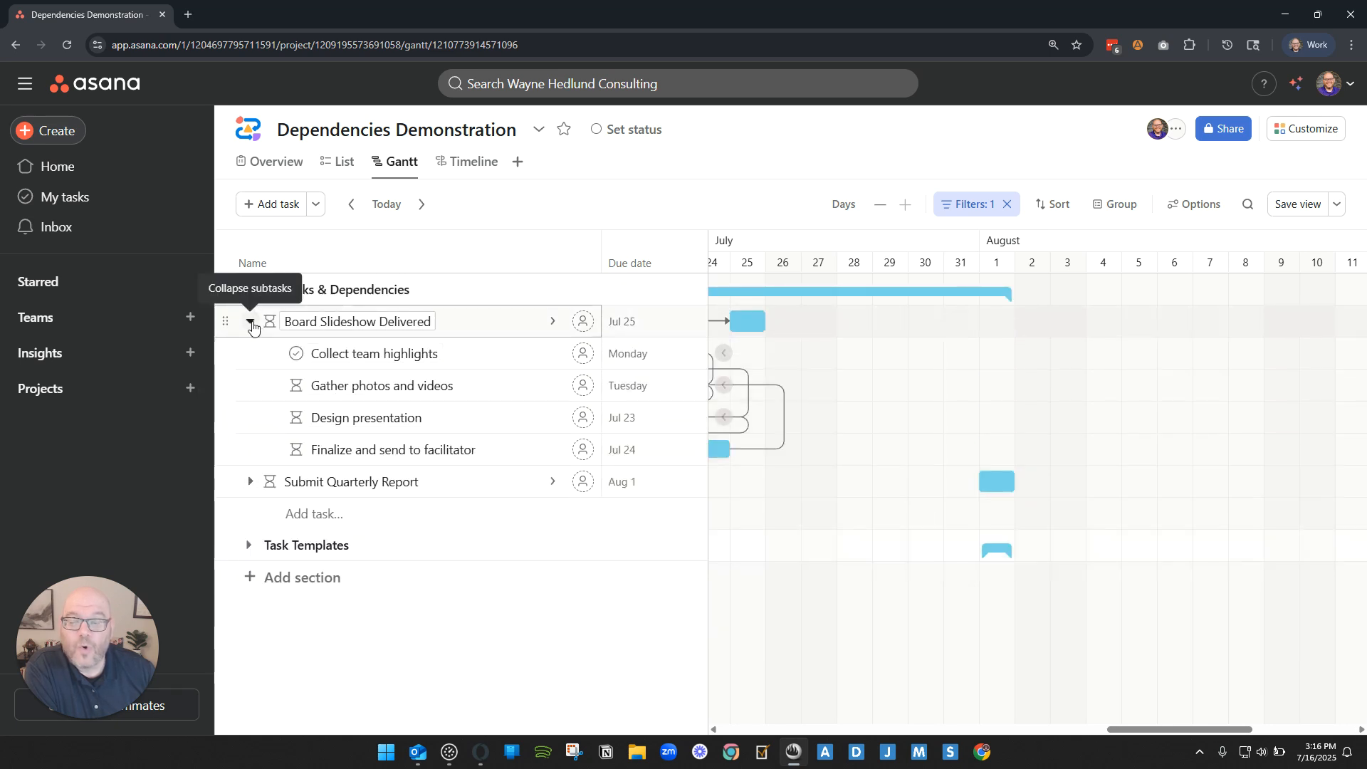
click(252, 325)
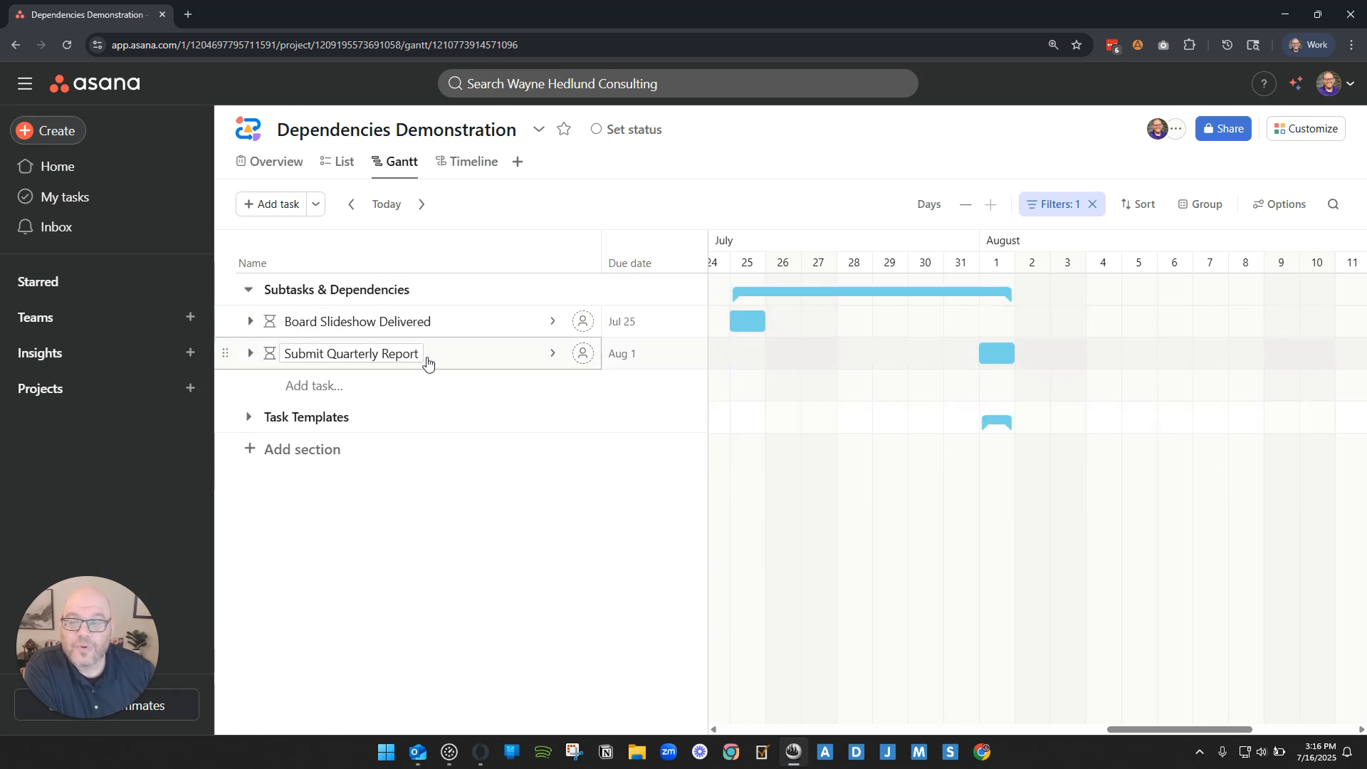
- Save the List view with the Subtasks & Dependencies section expanded, and check the dependencies of the Board Slideshow Delivered subtasks
click(332, 164)
click(245, 298)
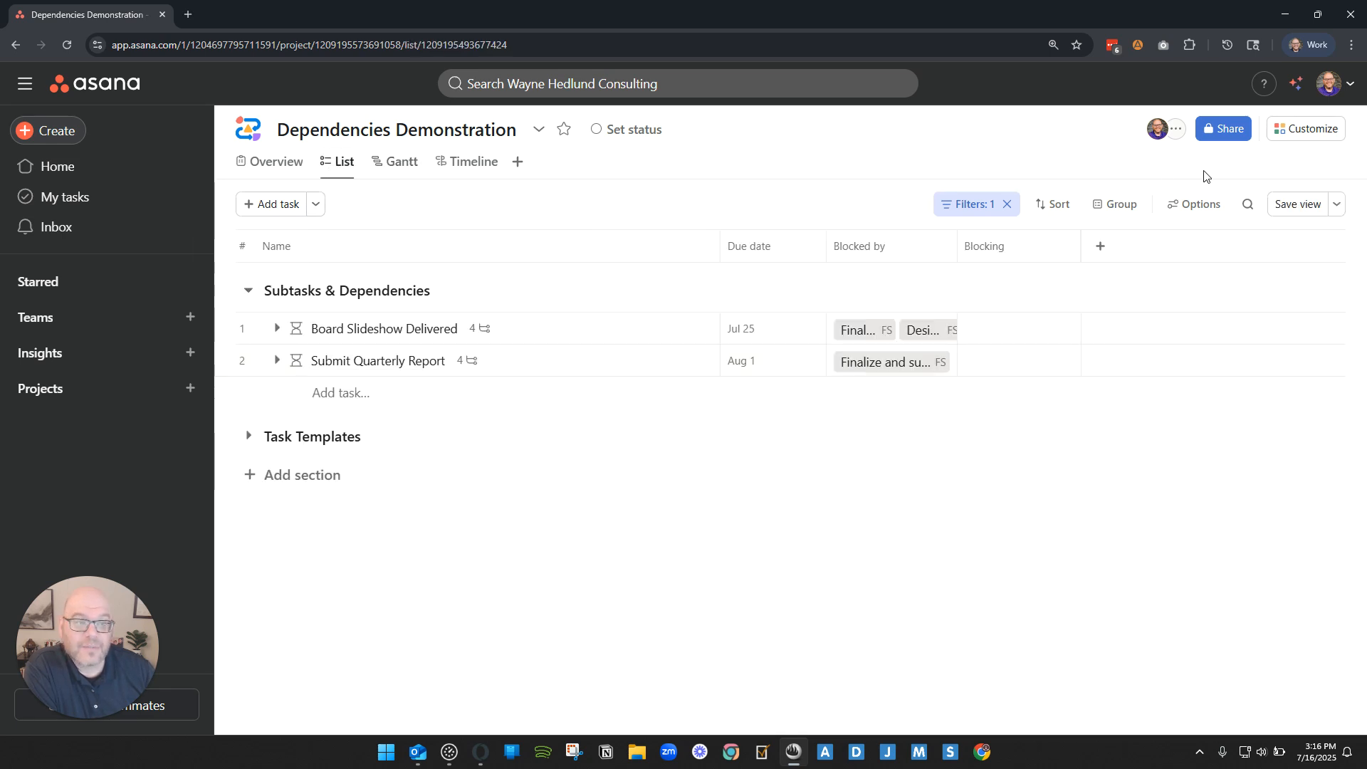
click(1287, 205)
click(277, 329)
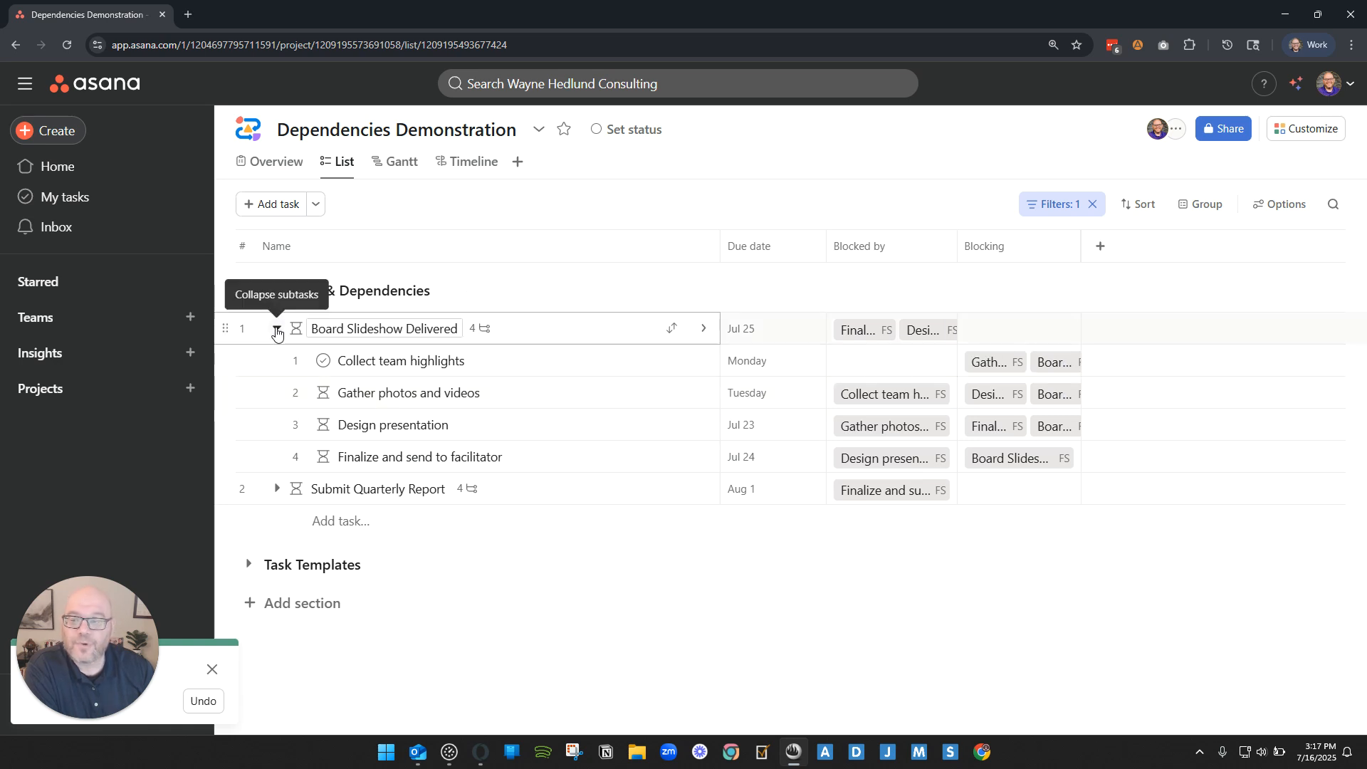
click(277, 328)
- In the Gantt view's project dependency settings, set date shifting to Maintain buffer for all dependent tasks and save the changes
click(420, 175)
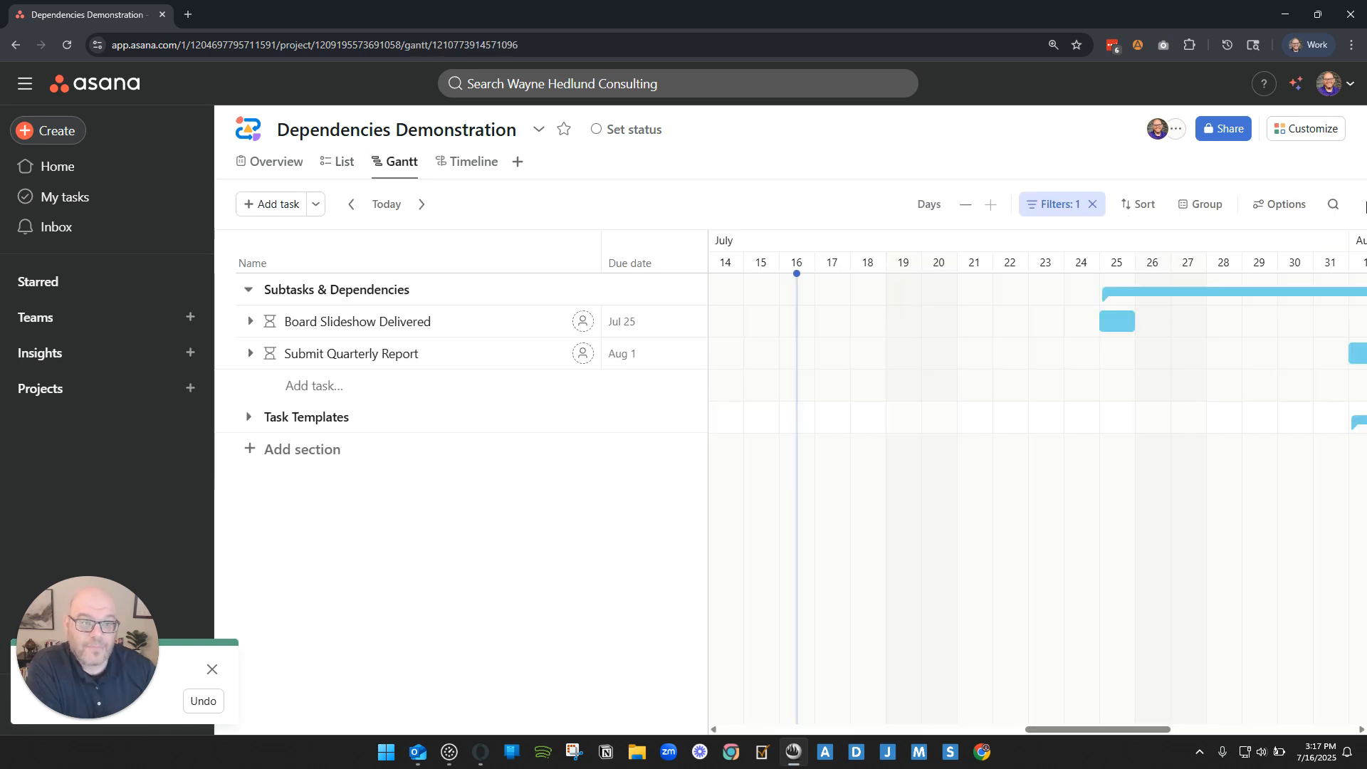
click(1270, 207)
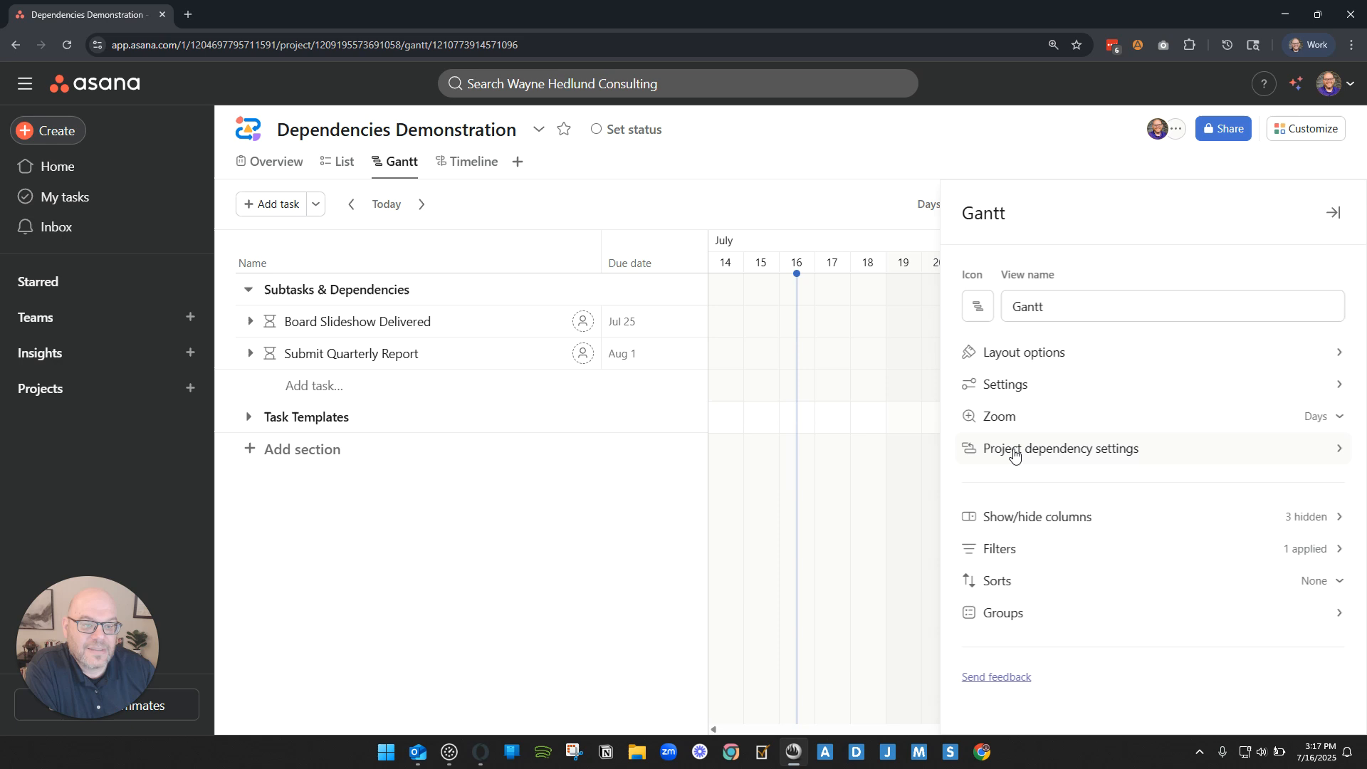
click(1060, 450)
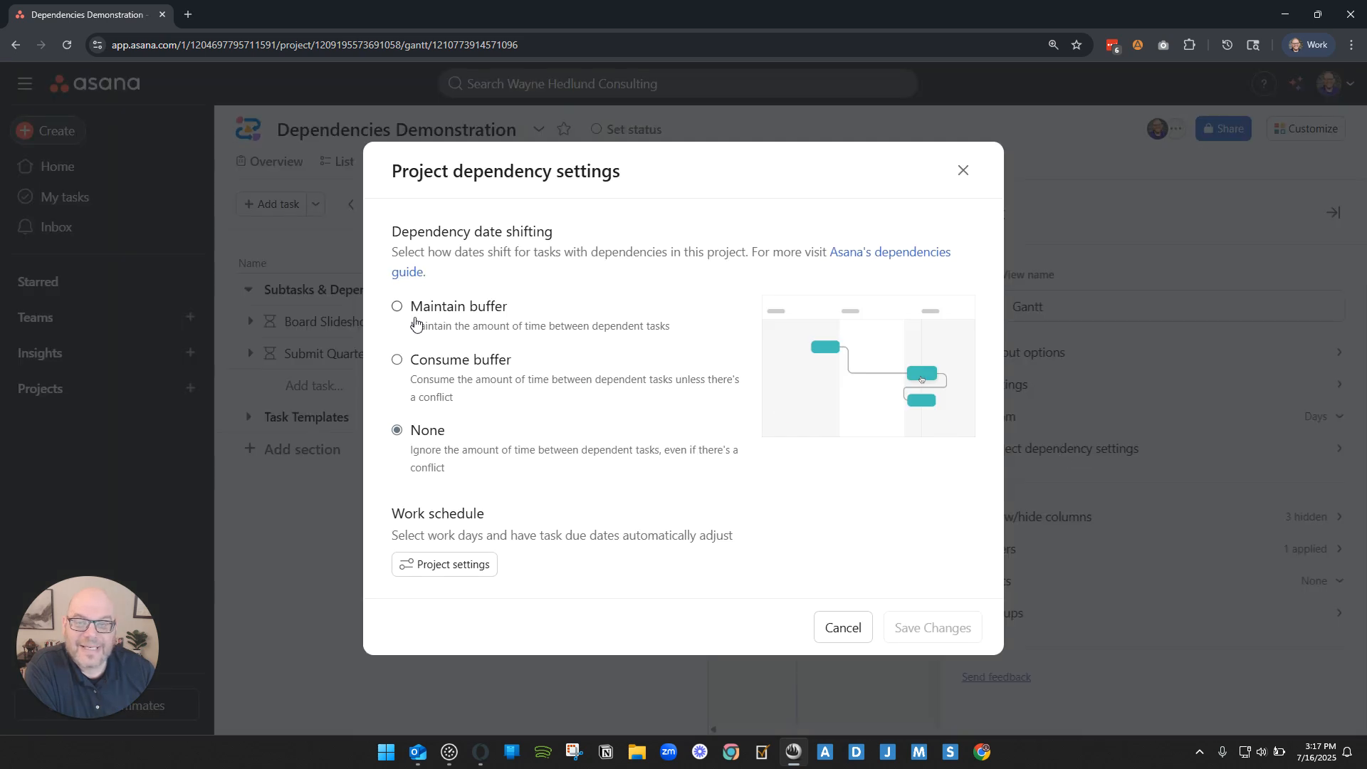
click(397, 306)
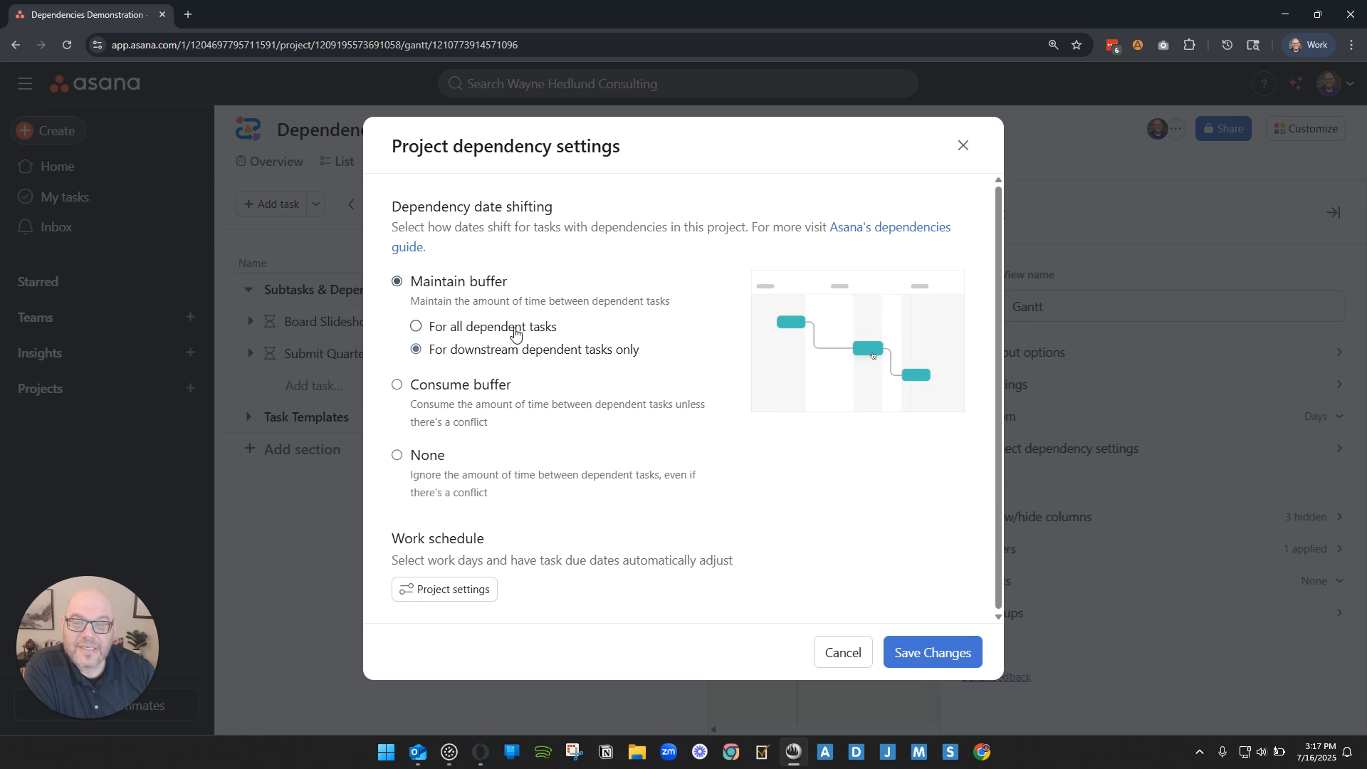
click(416, 328)
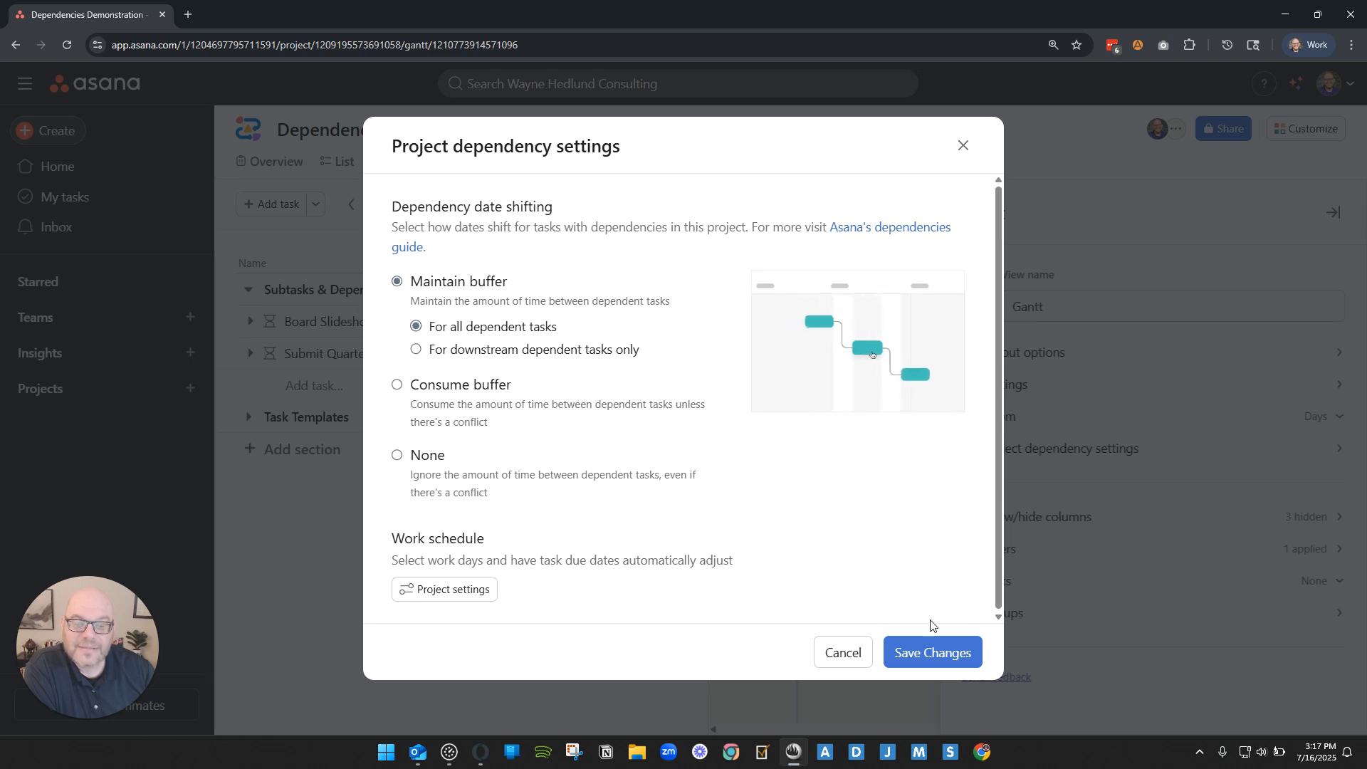
click(931, 653)
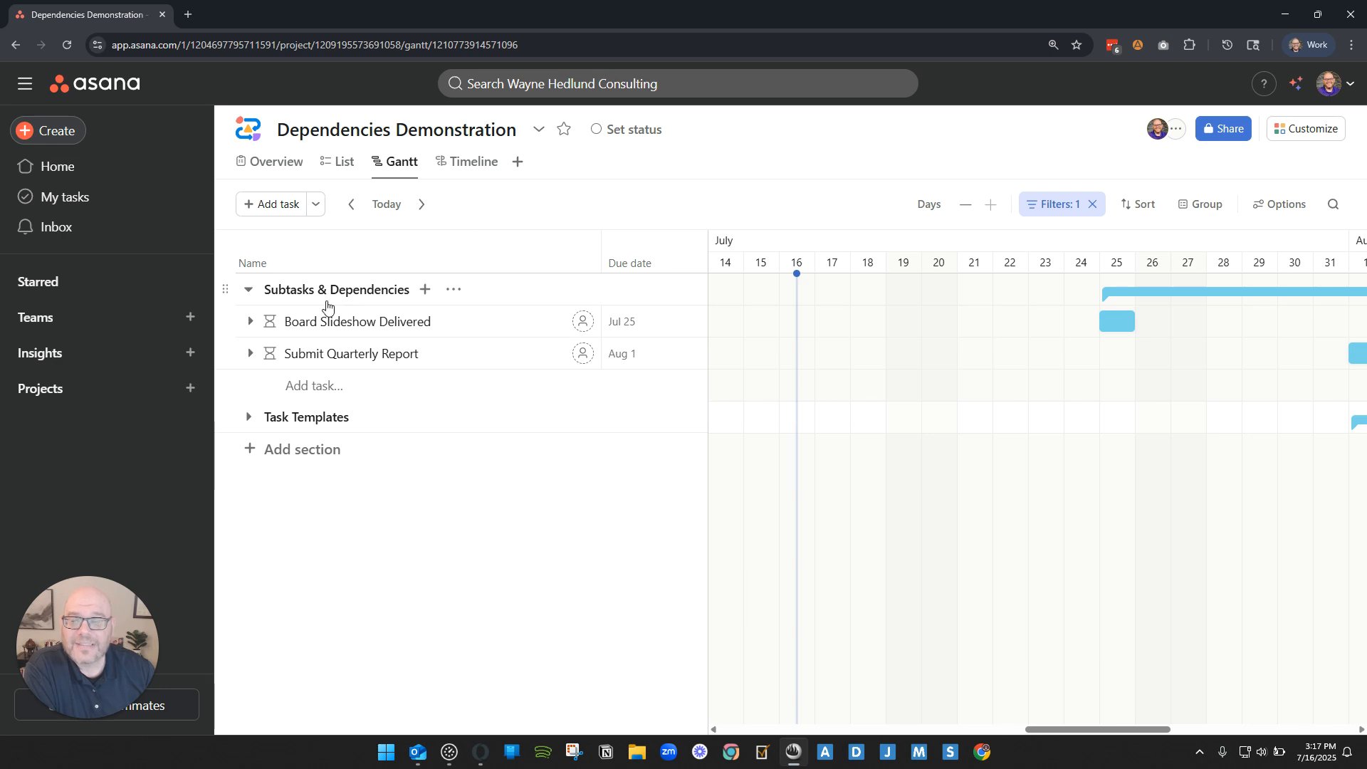
- Look over the Board Slideshow Delivered subtasks in the Gantt chart, collapse them, and reschedule the parent task to July 21
click(250, 321)
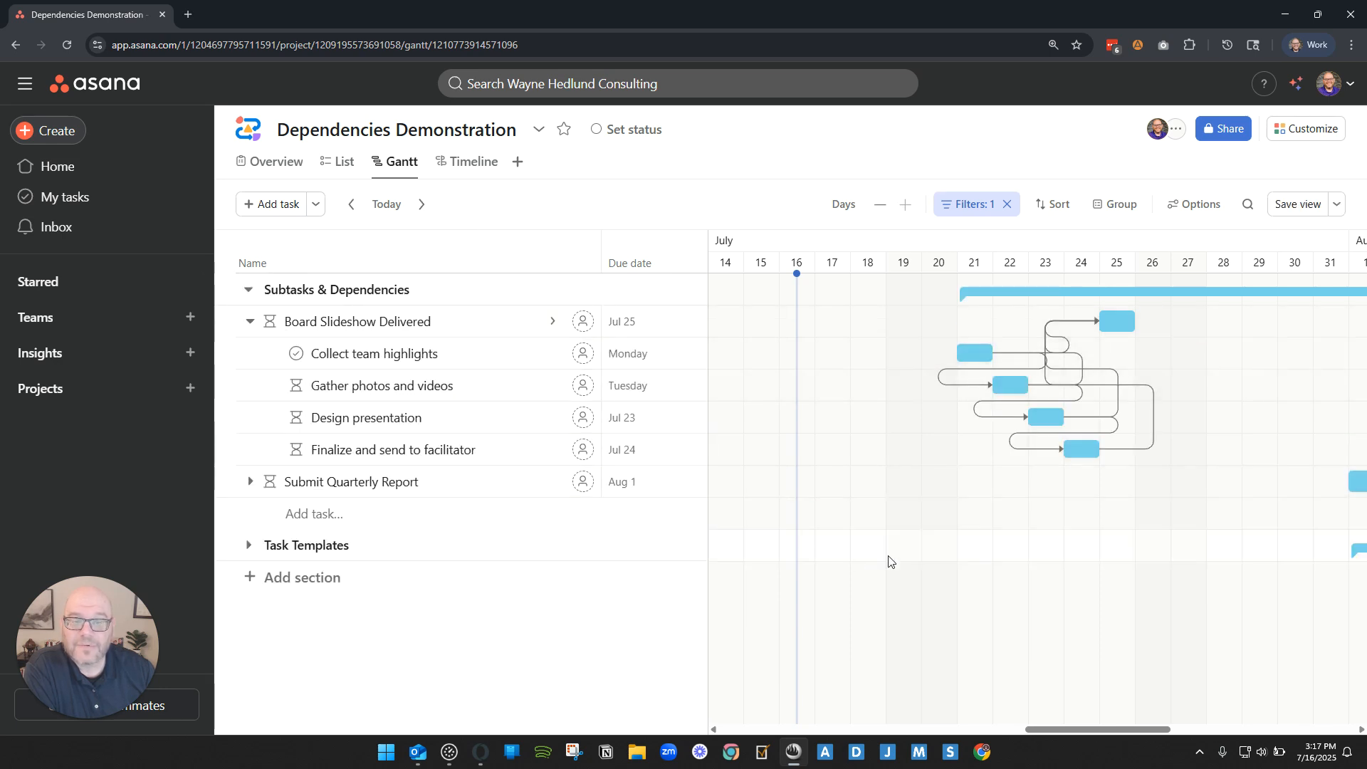
mouse_move(1107, 728)
mouse_down()
mouse_move(1167, 728)
mouse_move(1129, 728)
mouse_up()
mouse_move(1014, 321)
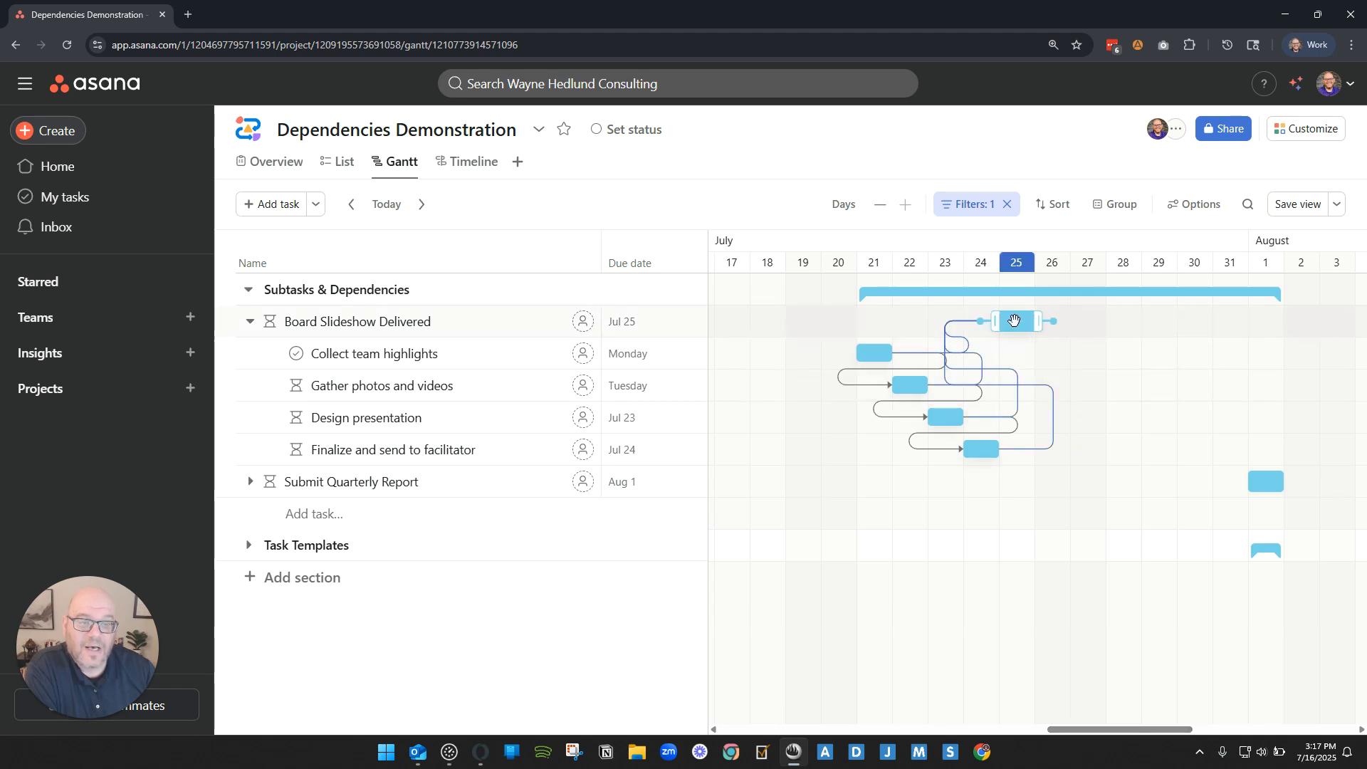
click(250, 321)
drag(1025, 321, 881, 331)
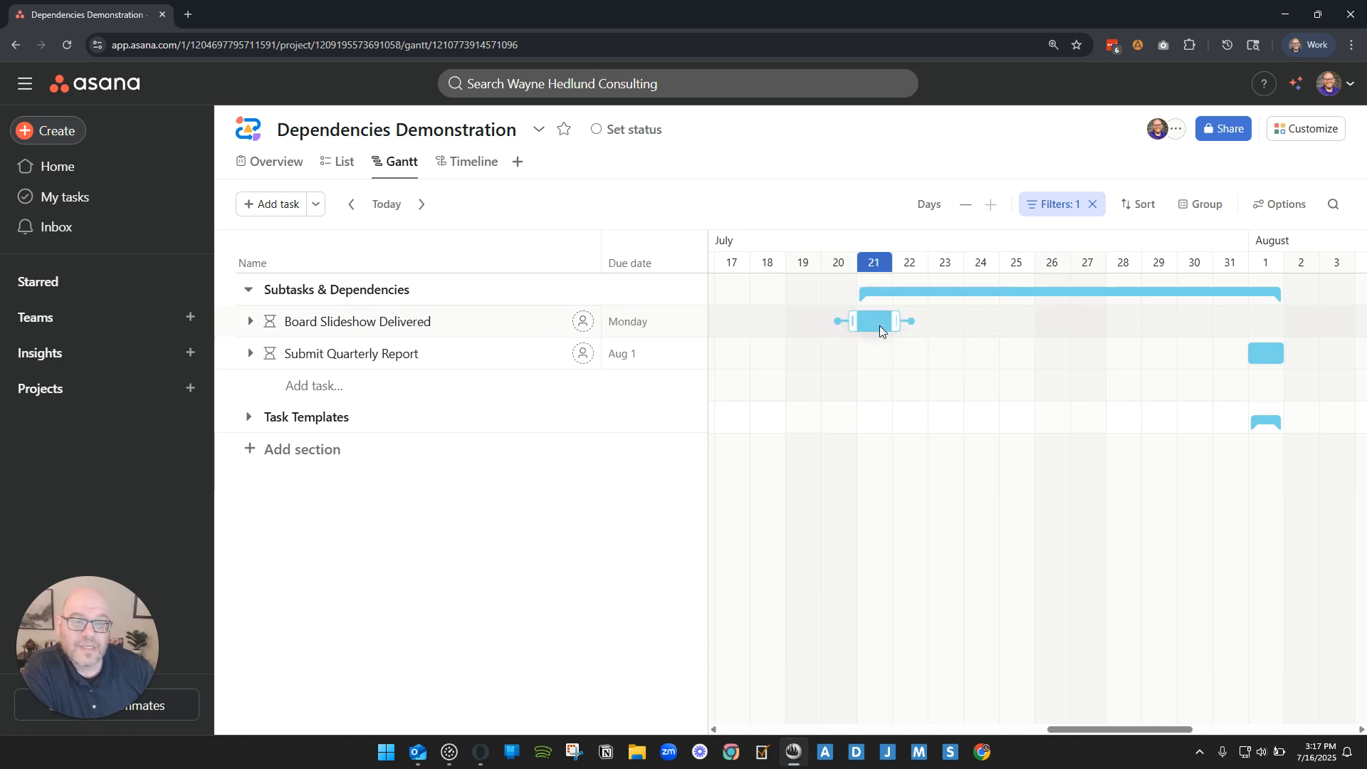
- Expand Board Slideshow Delivered to check its subtasks' dates, and reschedule the parent task to July 25
click(249, 322)
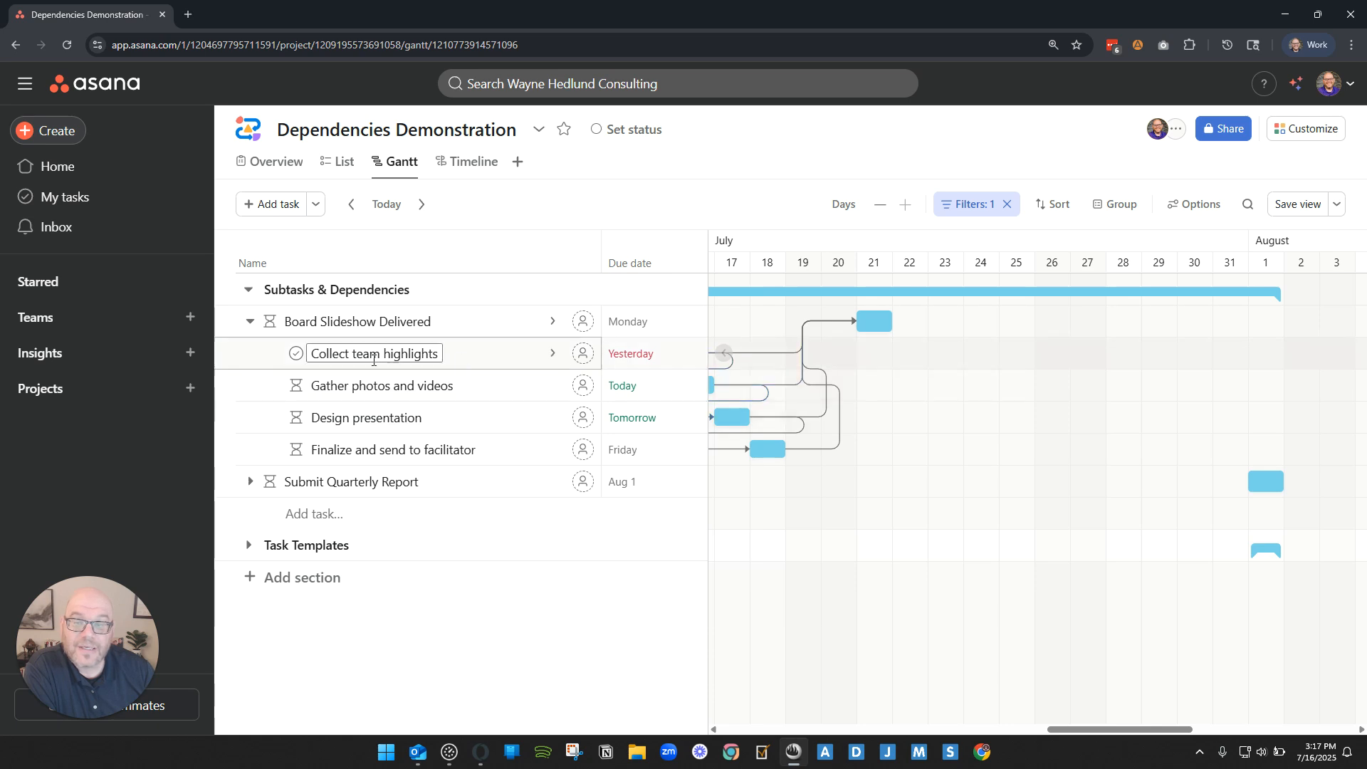
drag(1149, 732, 1082, 724)
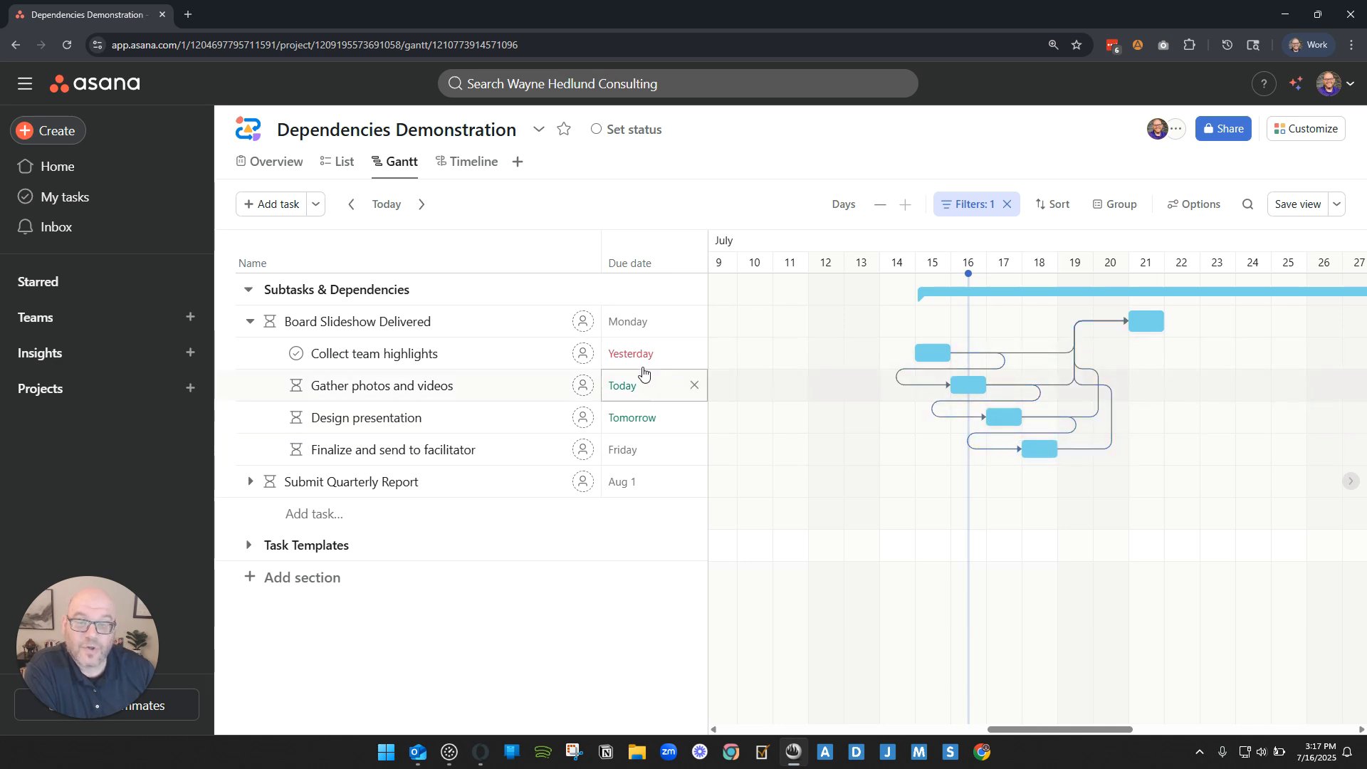
drag(1146, 321, 1186, 328)
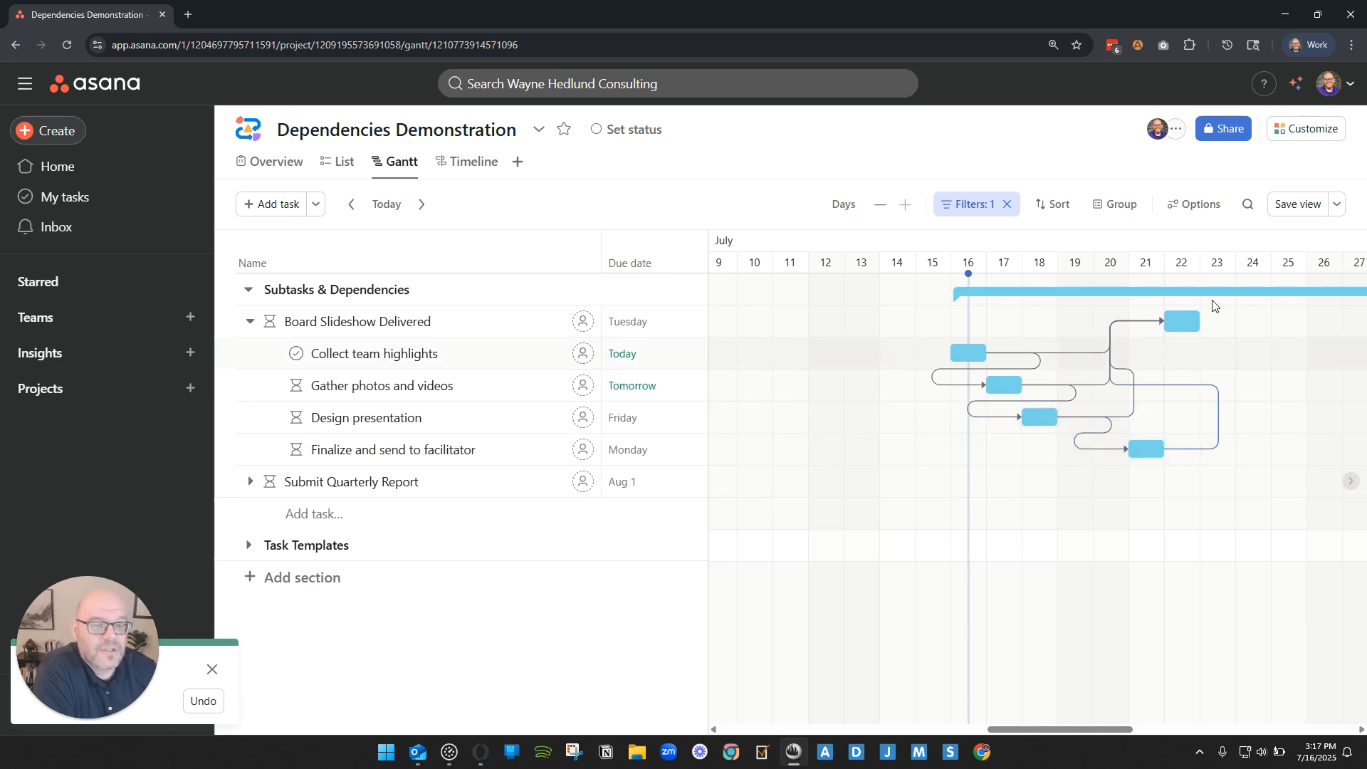
drag(1185, 321, 1288, 321)
- Expand the Submit Quarterly Report subtasks and reschedule the parent task to August 7 in the Gantt chart
drag(1129, 728, 1222, 727)
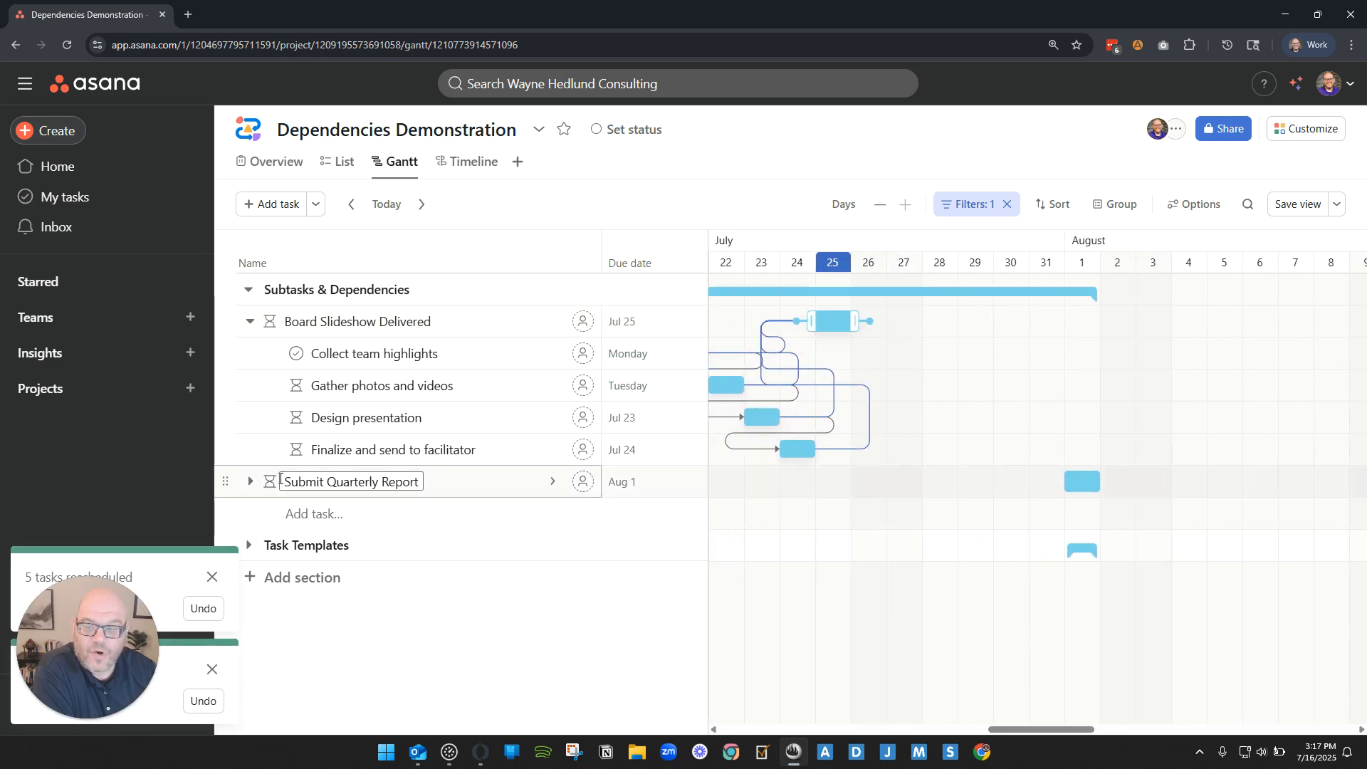
click(250, 481)
scroll(1171, 484, down, 1)
drag(1082, 436, 1282, 434)
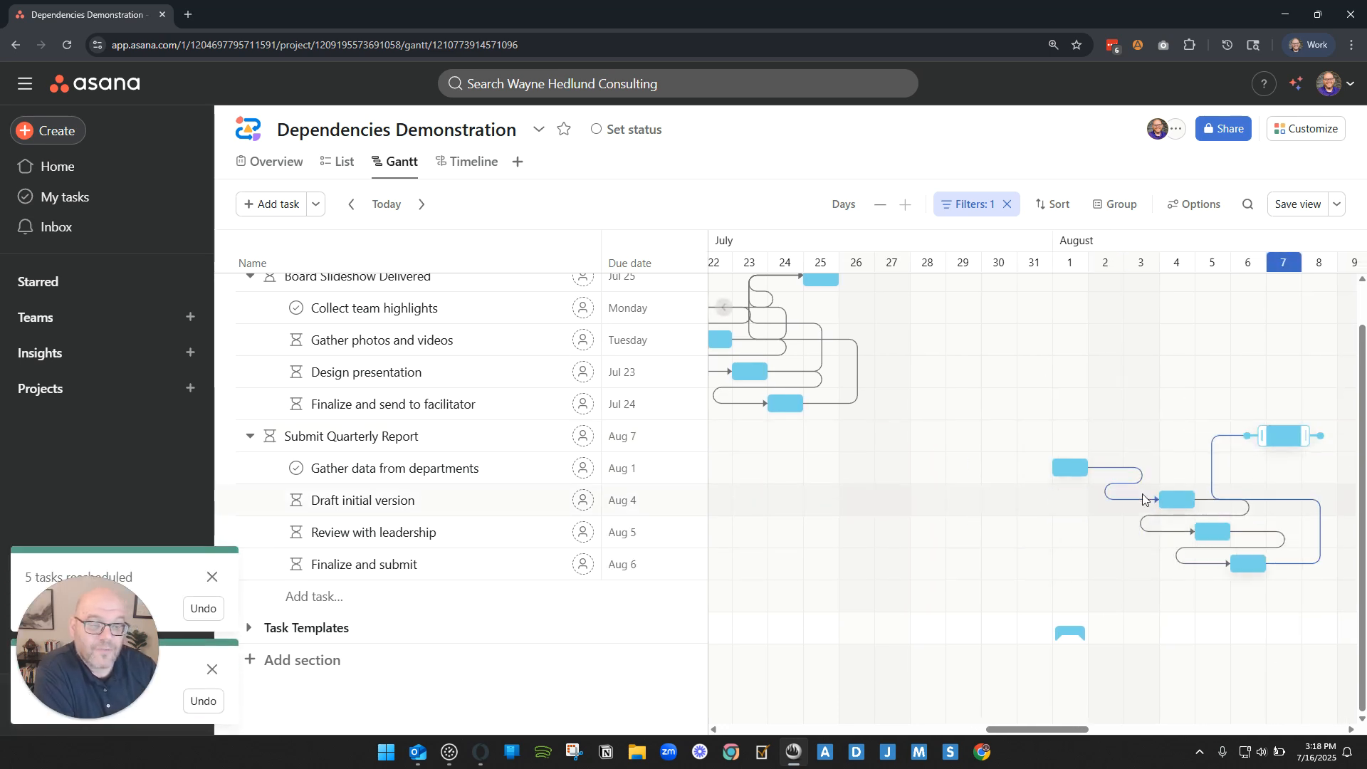
- Add a subtask named "new task!!!" below Finalize and send to facilitator in Board Slideshow Delivered, due July 24
click(338, 164)
click(394, 164)
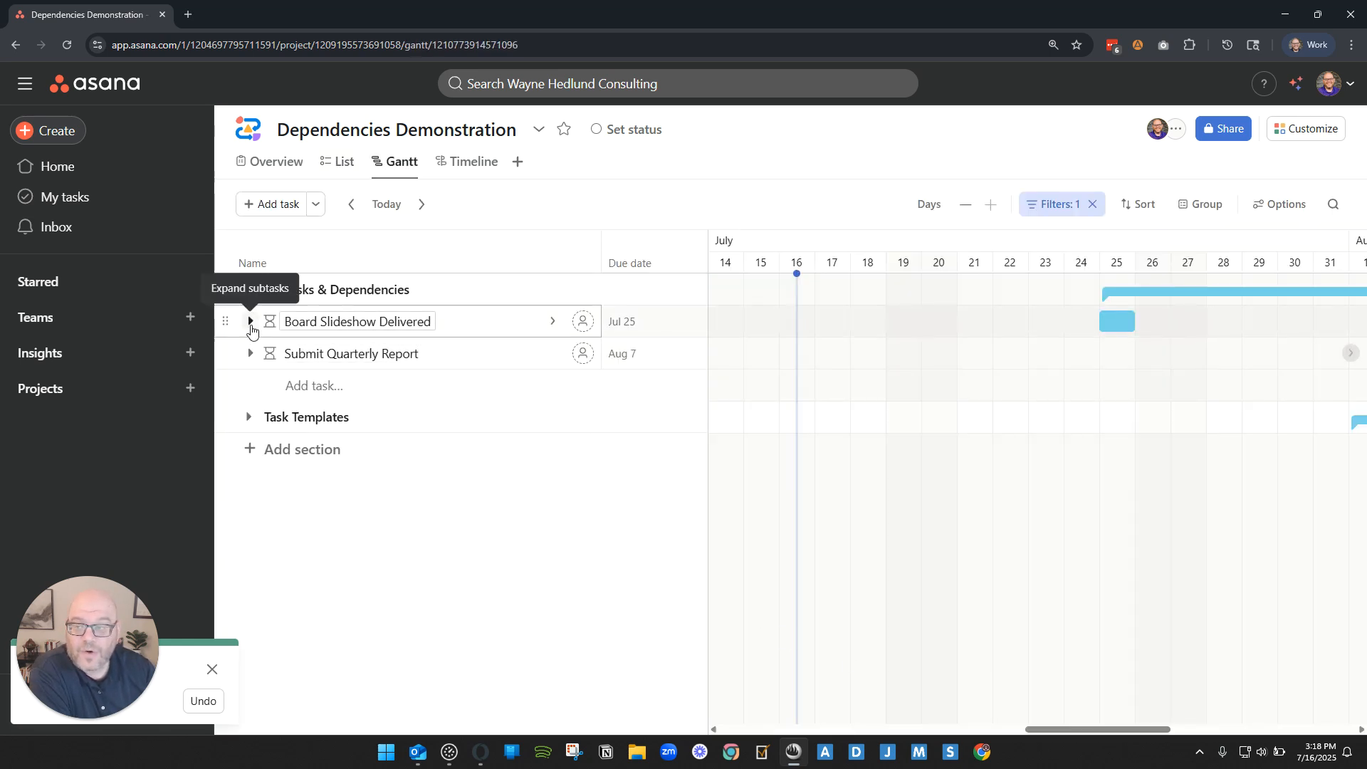
click(250, 321)
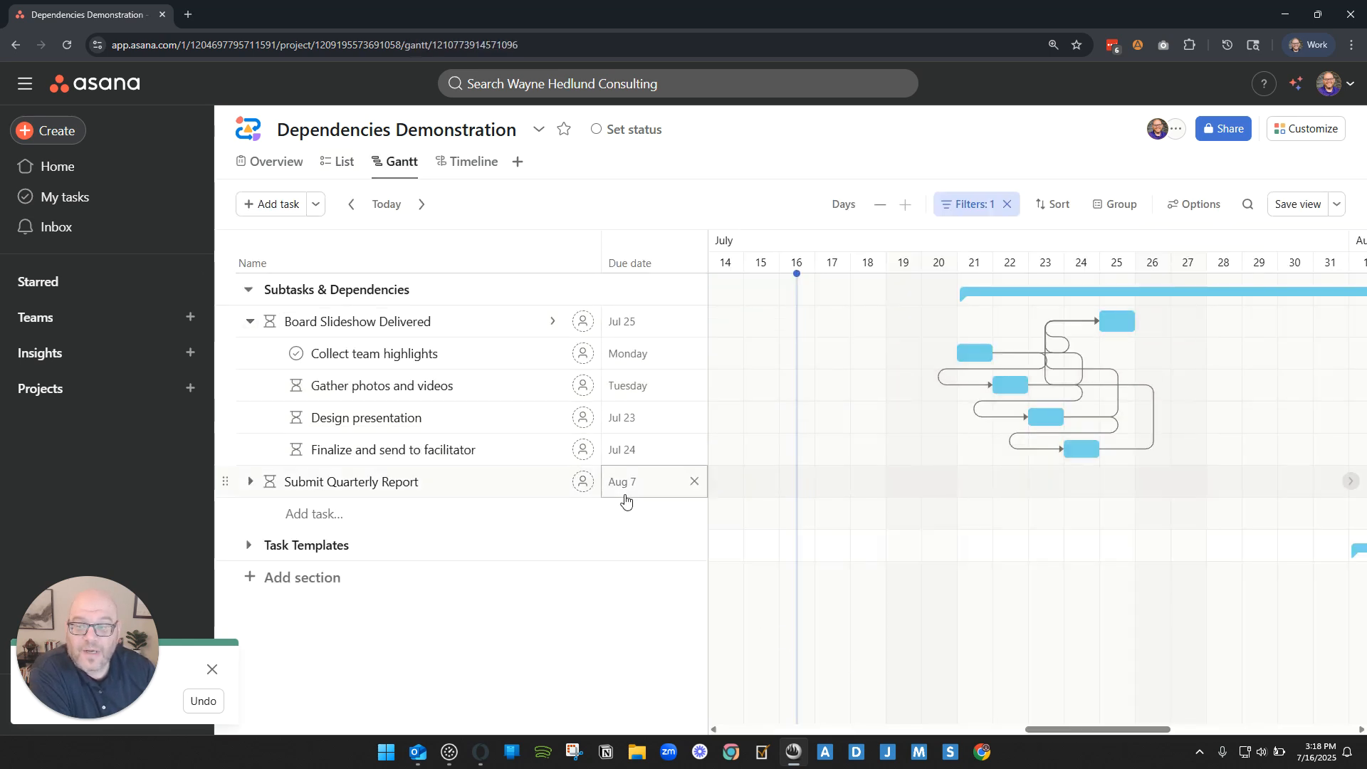
click(359, 450)
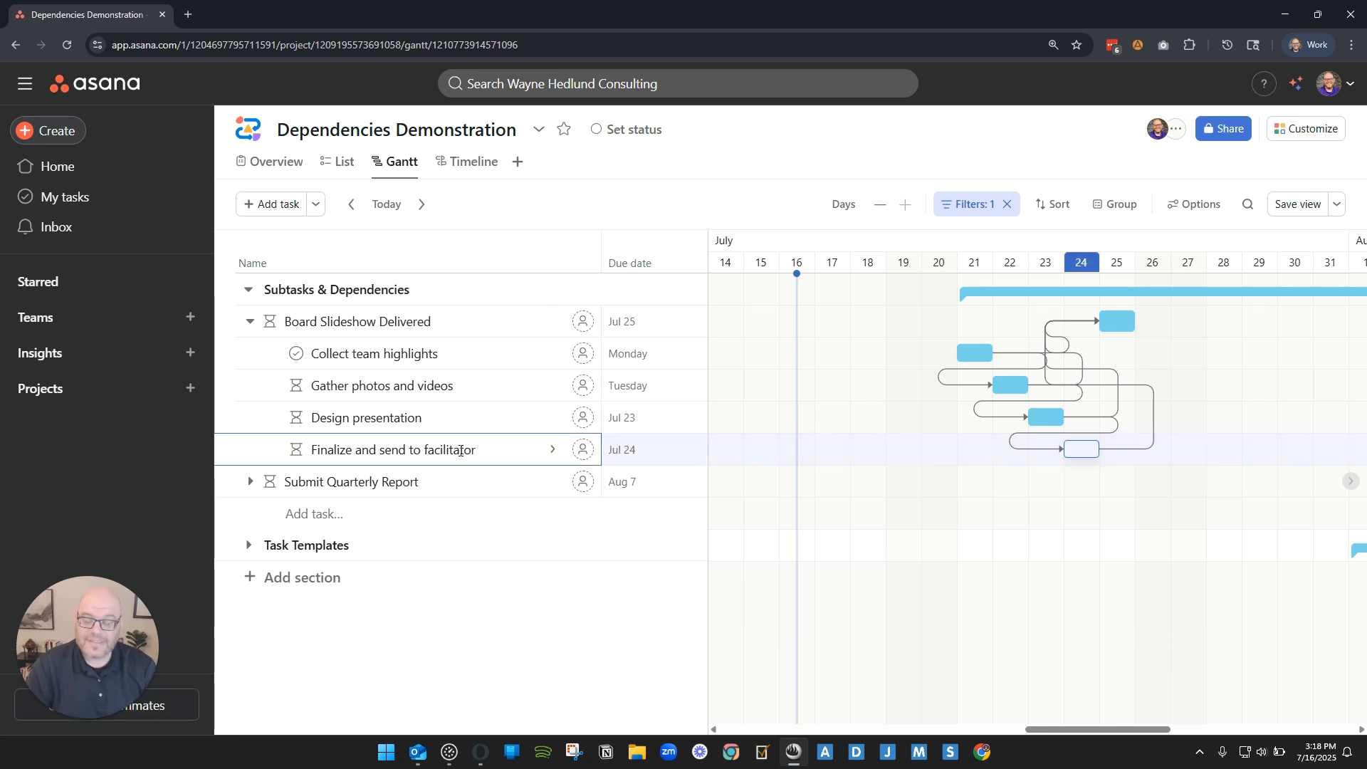
key(Return)
text(new task@!)
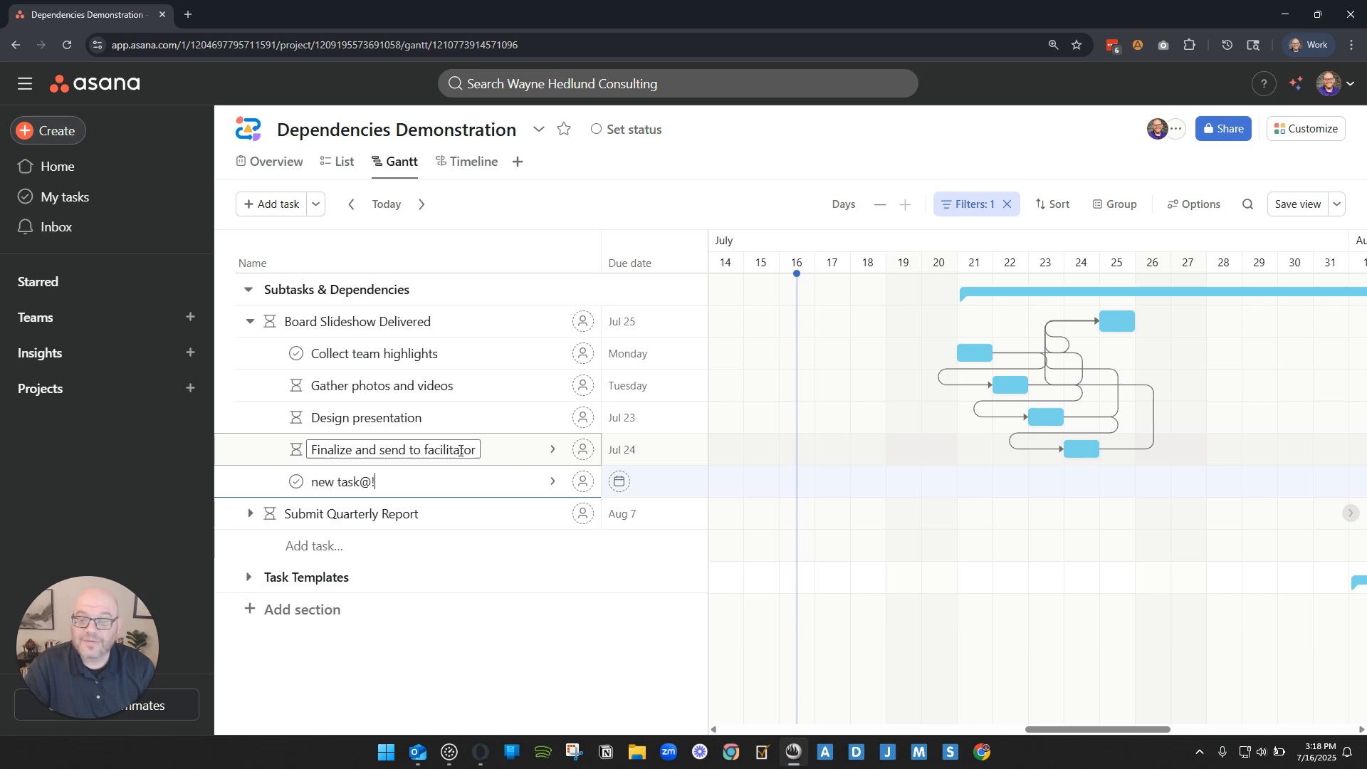
key(BackSpace)
key(BackSpace)
text(!!!)
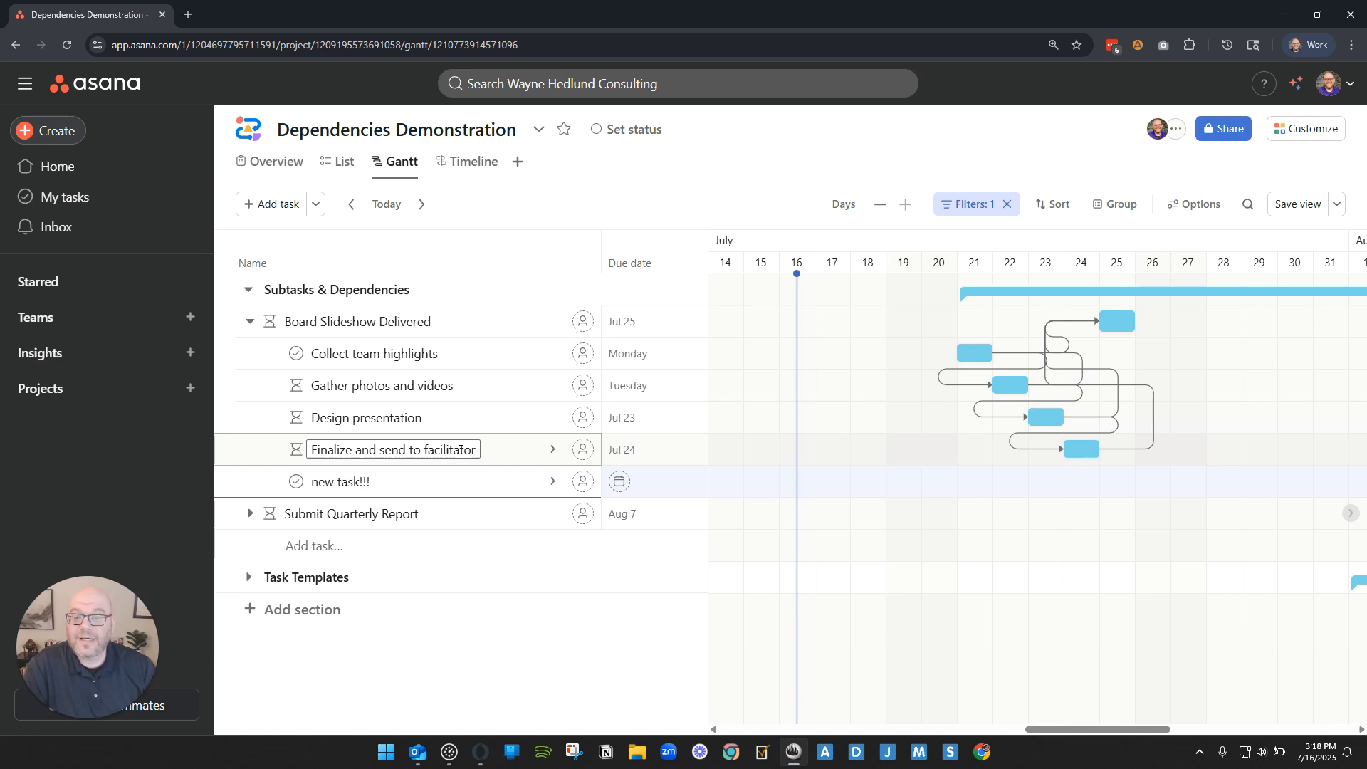
click(661, 484)
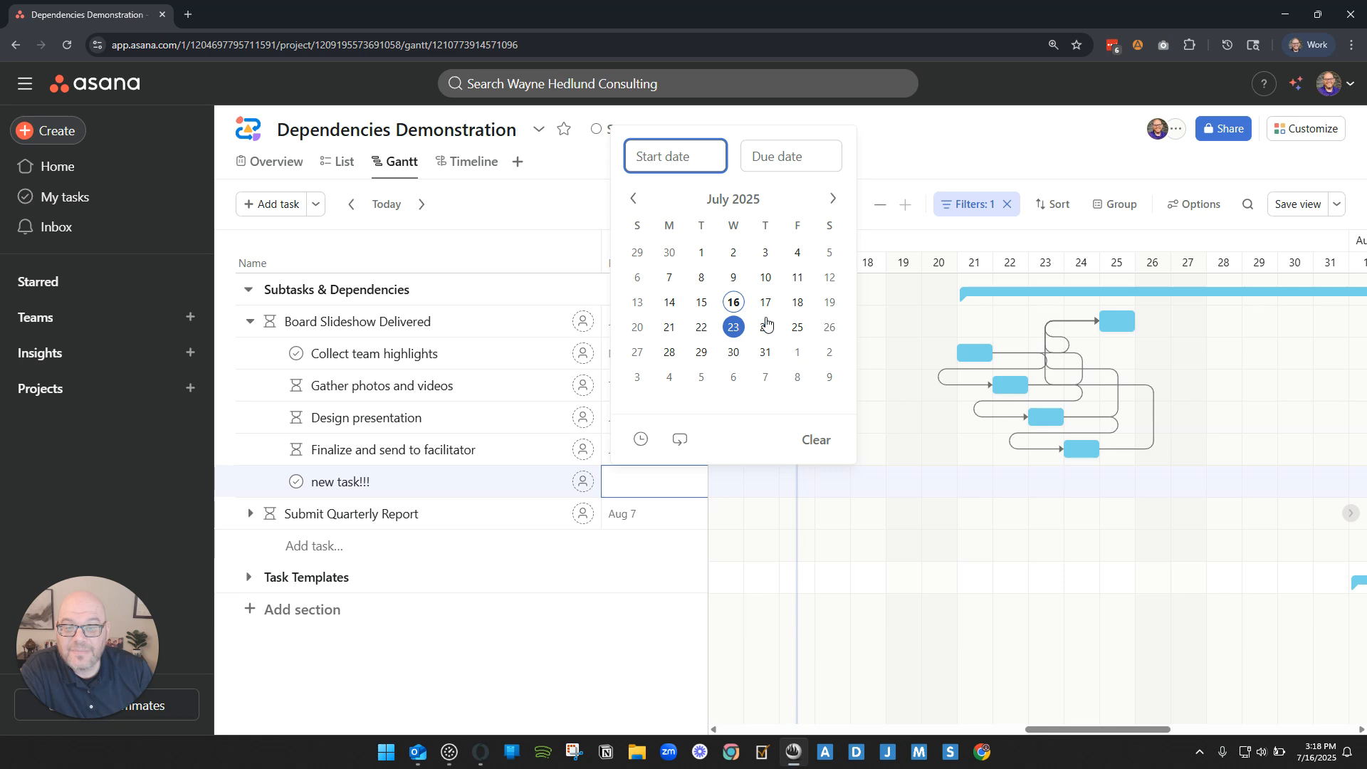
click(765, 327)
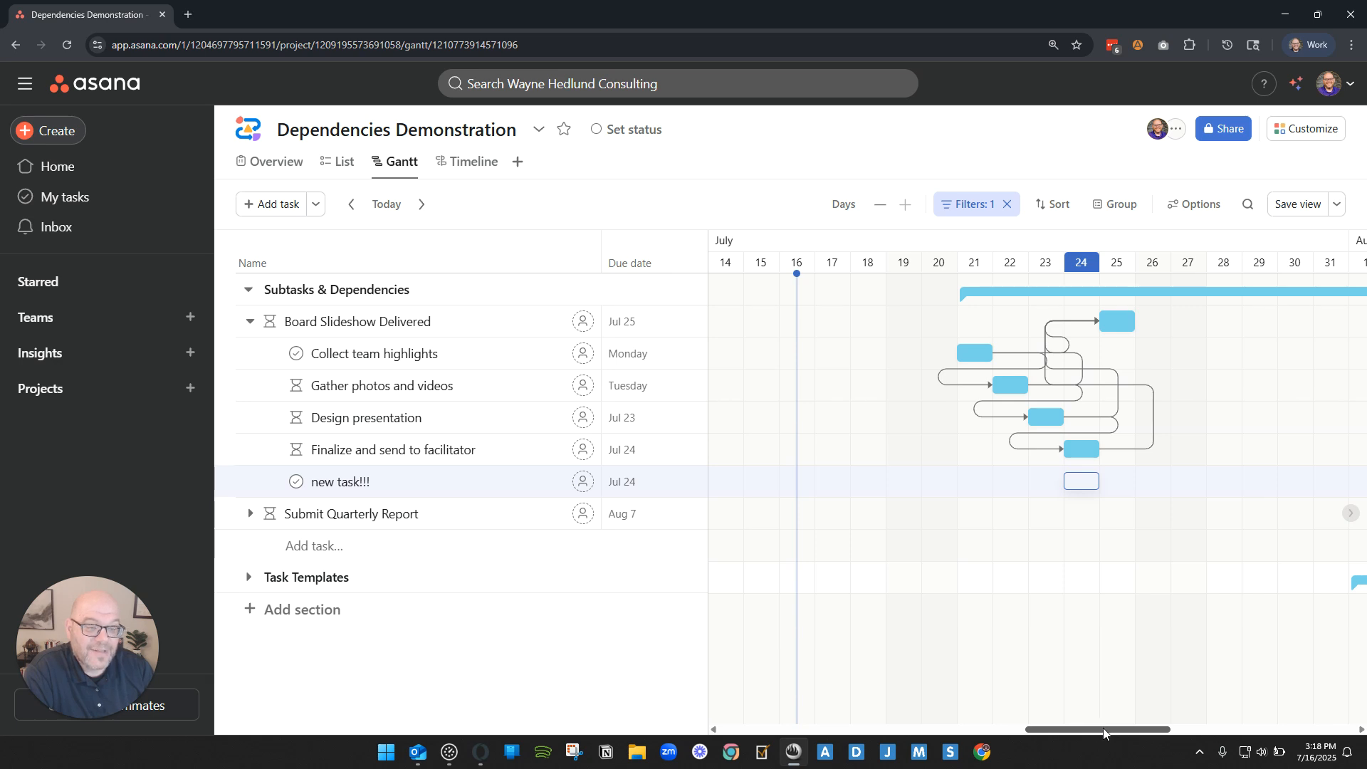
- Reschedule Board Slideshow Delivered to July 30 and the unlinked subtask "new task!!!" to July 29 in the Gantt chart
drag(1103, 727, 1131, 726)
drag(990, 322, 1162, 320)
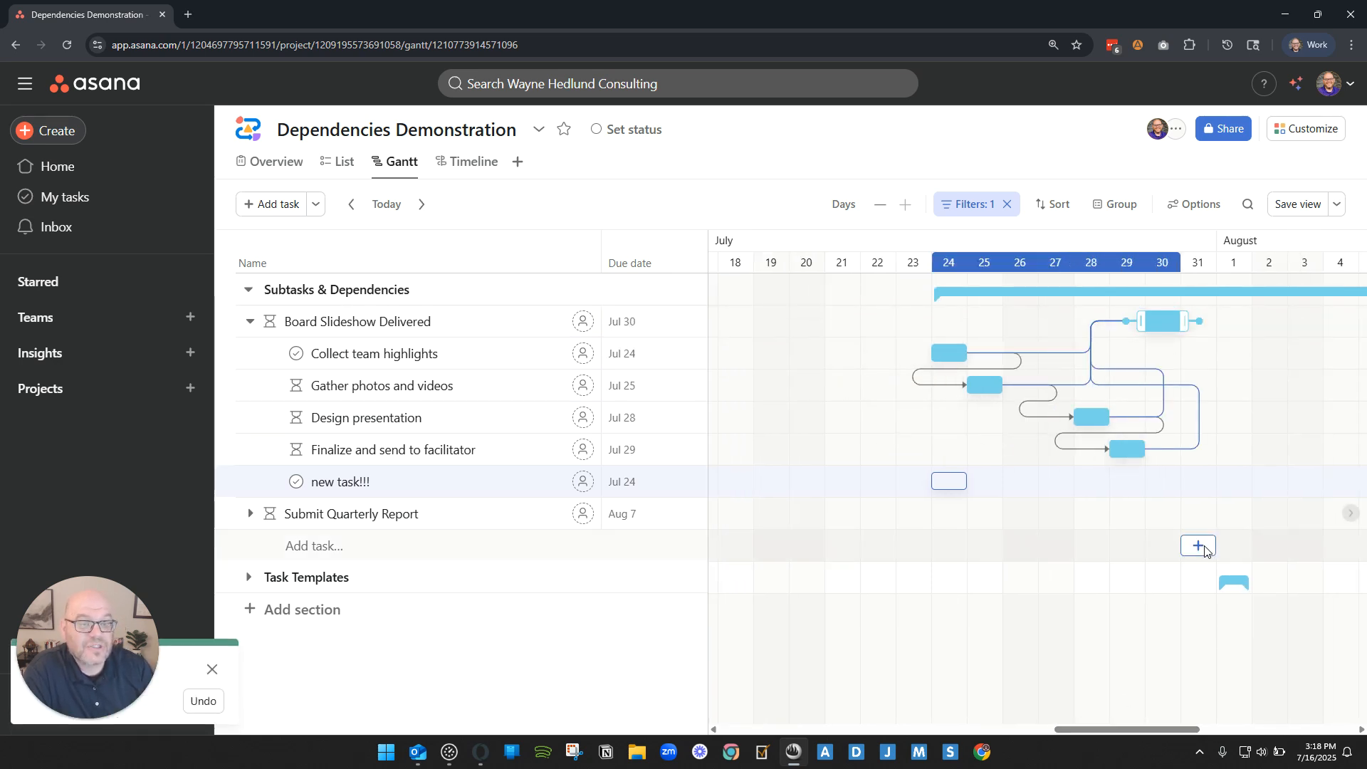
mouse_move(956, 486)
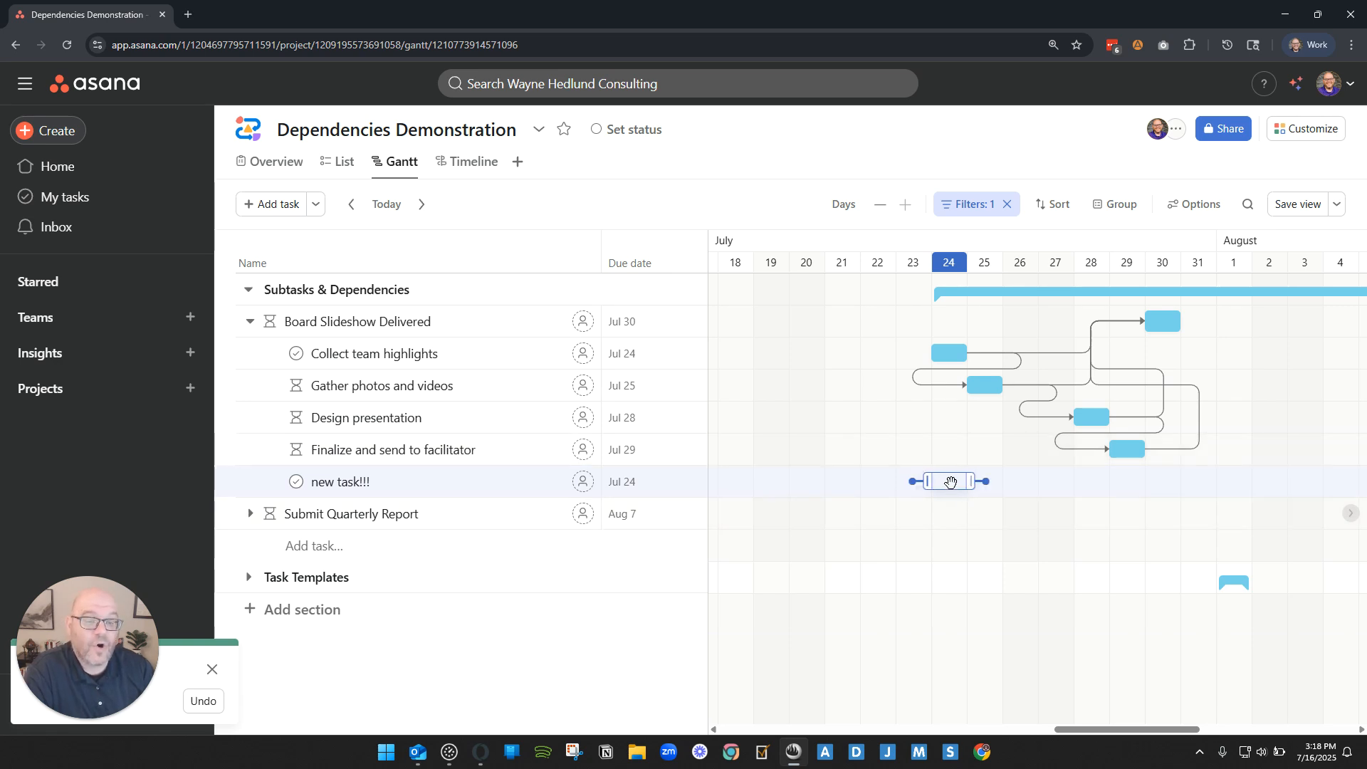
drag(951, 482, 1138, 492)
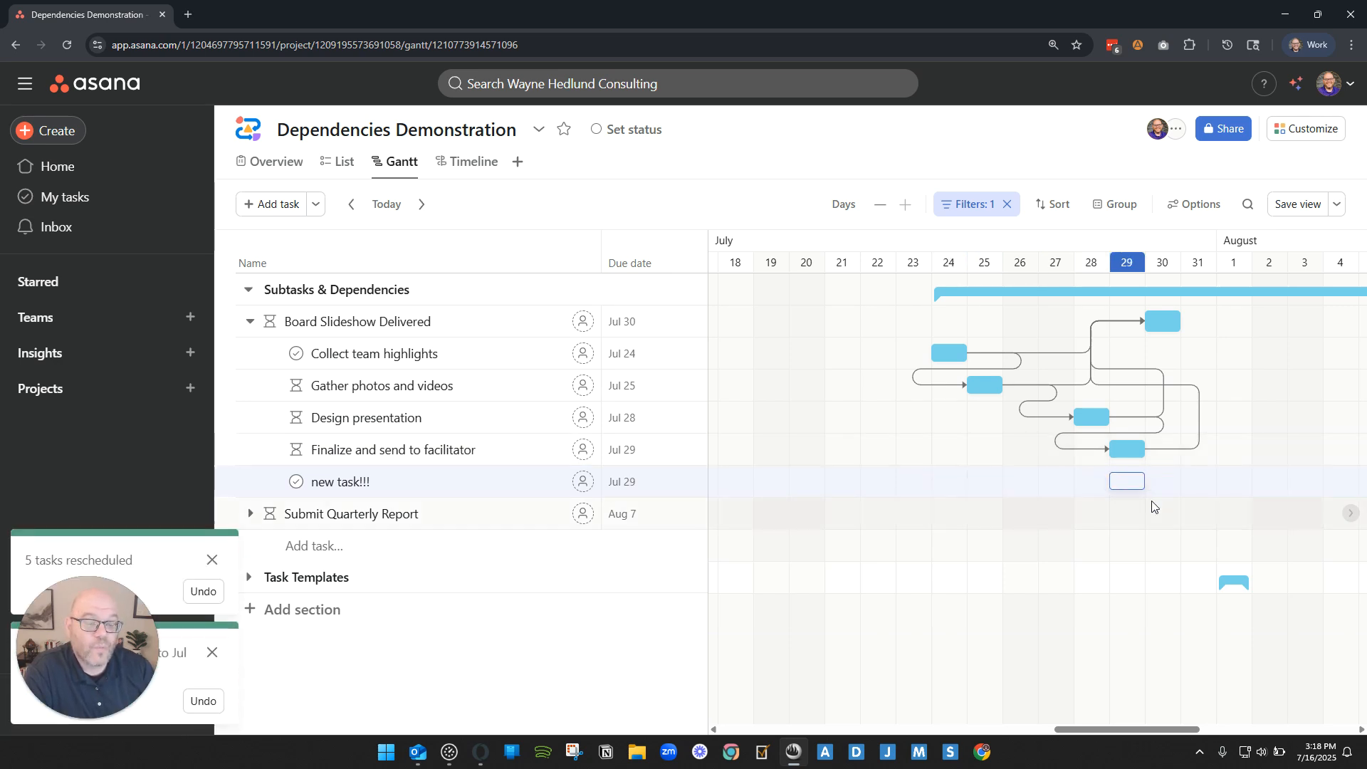
- Make Board Slideshow Delivered dependent on "new task!!!", reschedule the parent task to July 25, and collapse its subtasks
drag(1162, 484, 986, 321)
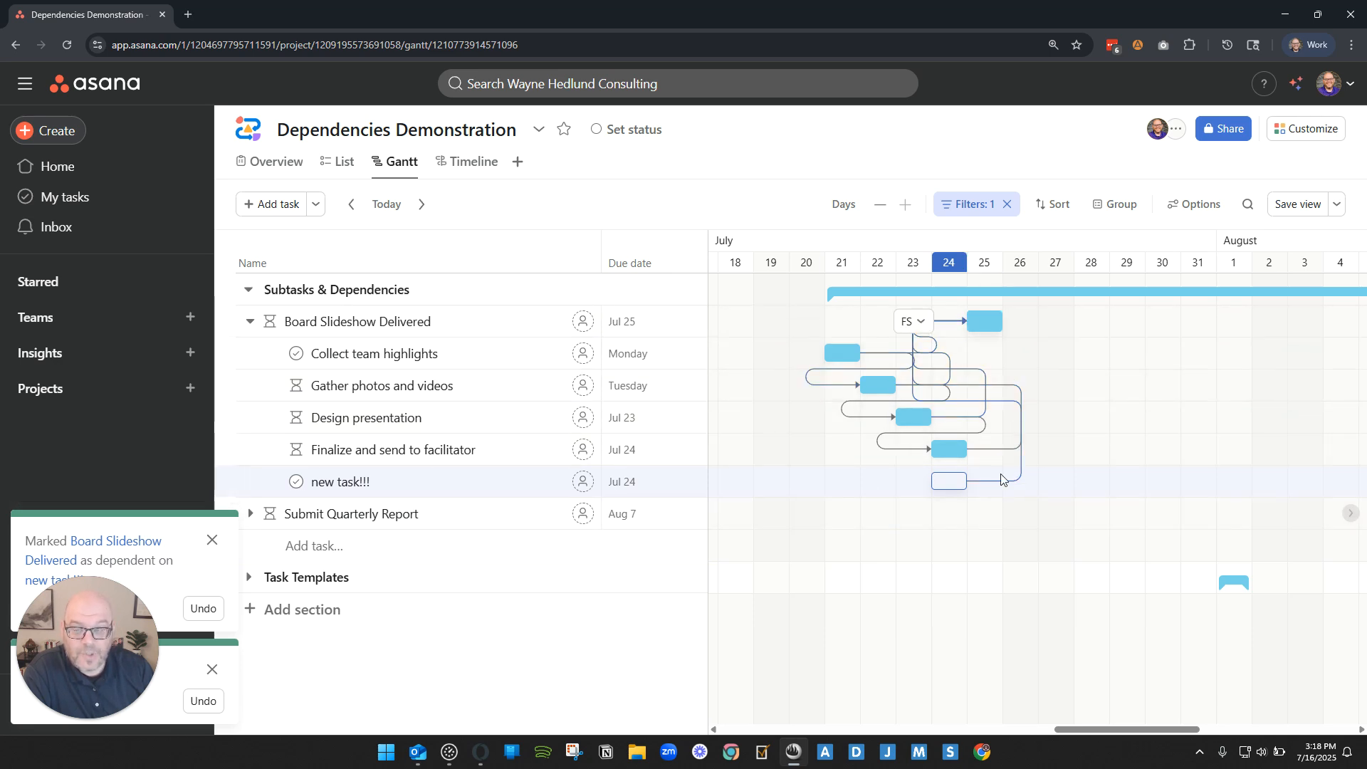
click(253, 321)
- Save the List view with only the Task Templates section expanded, and show the Launch Backyard Rocket subtasks
click(339, 161)
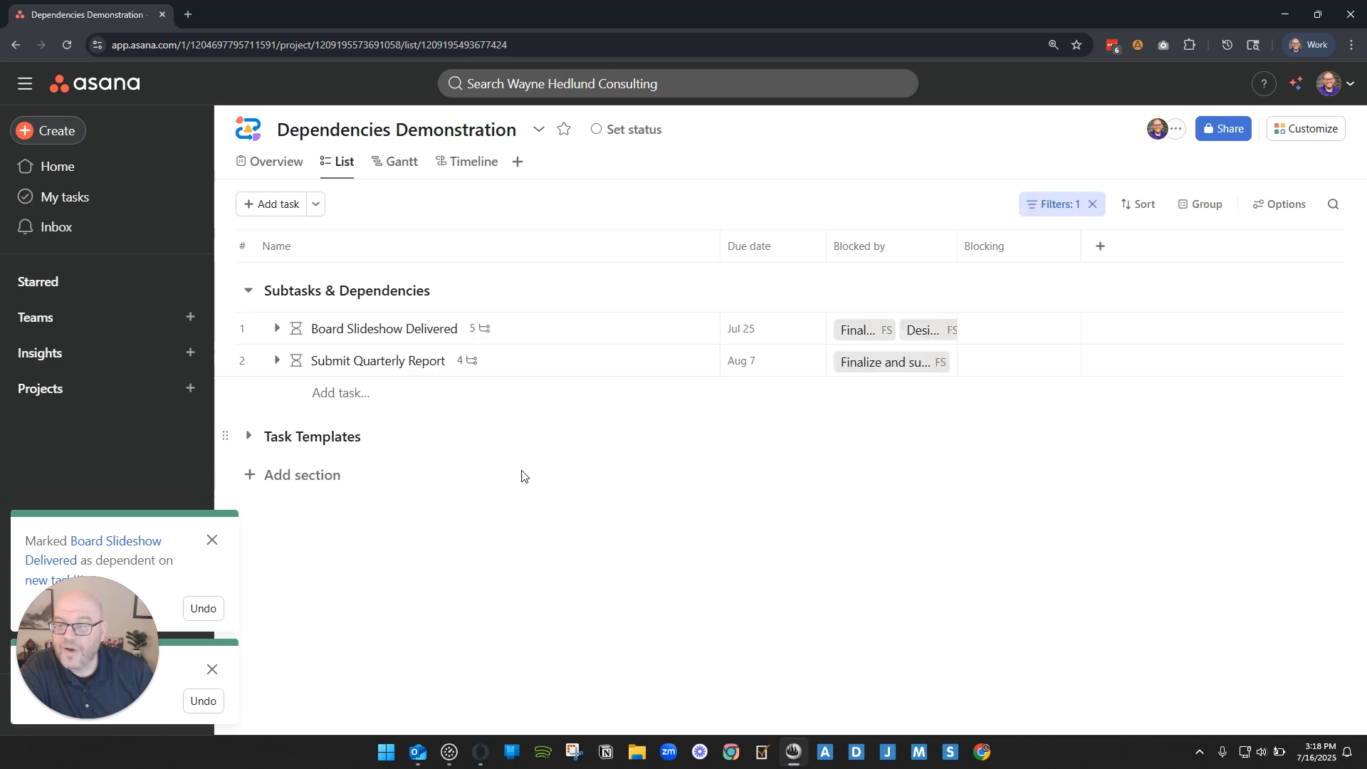
click(247, 291)
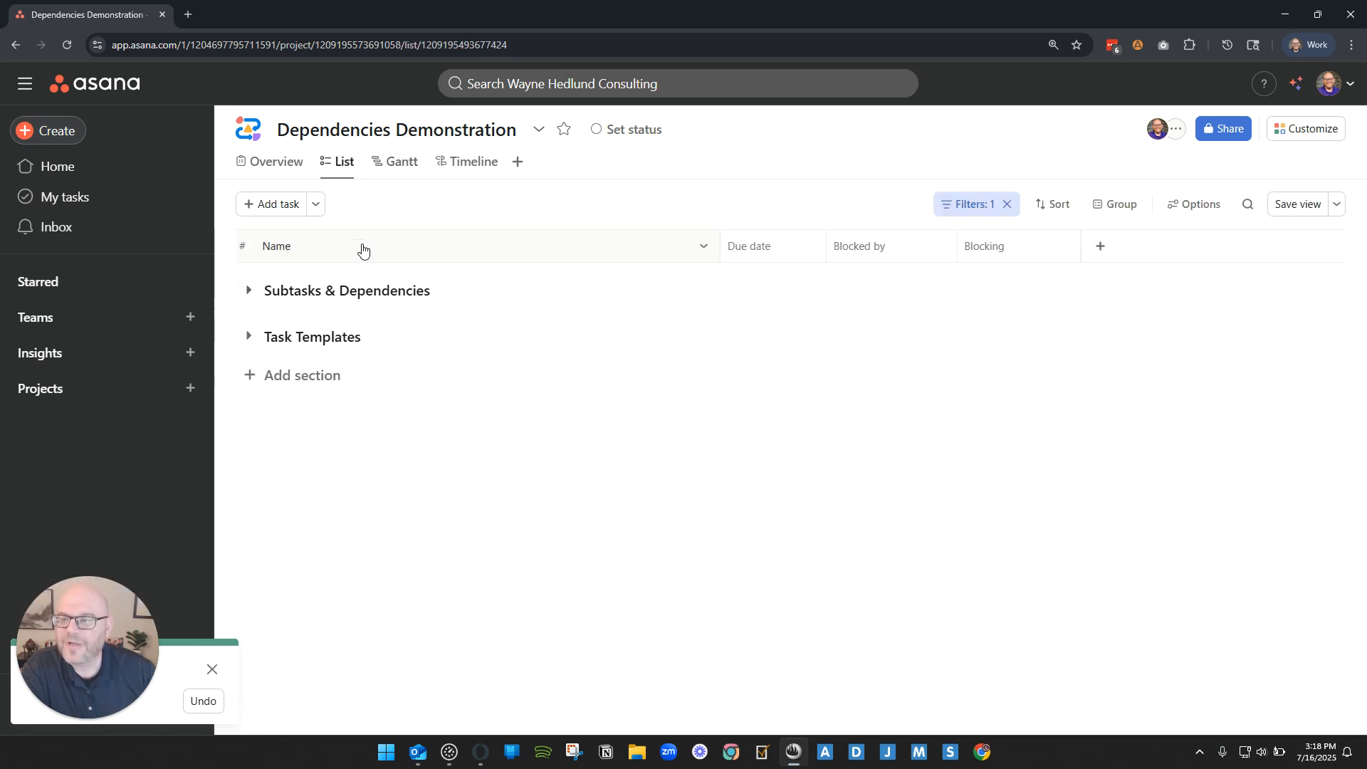
click(248, 336)
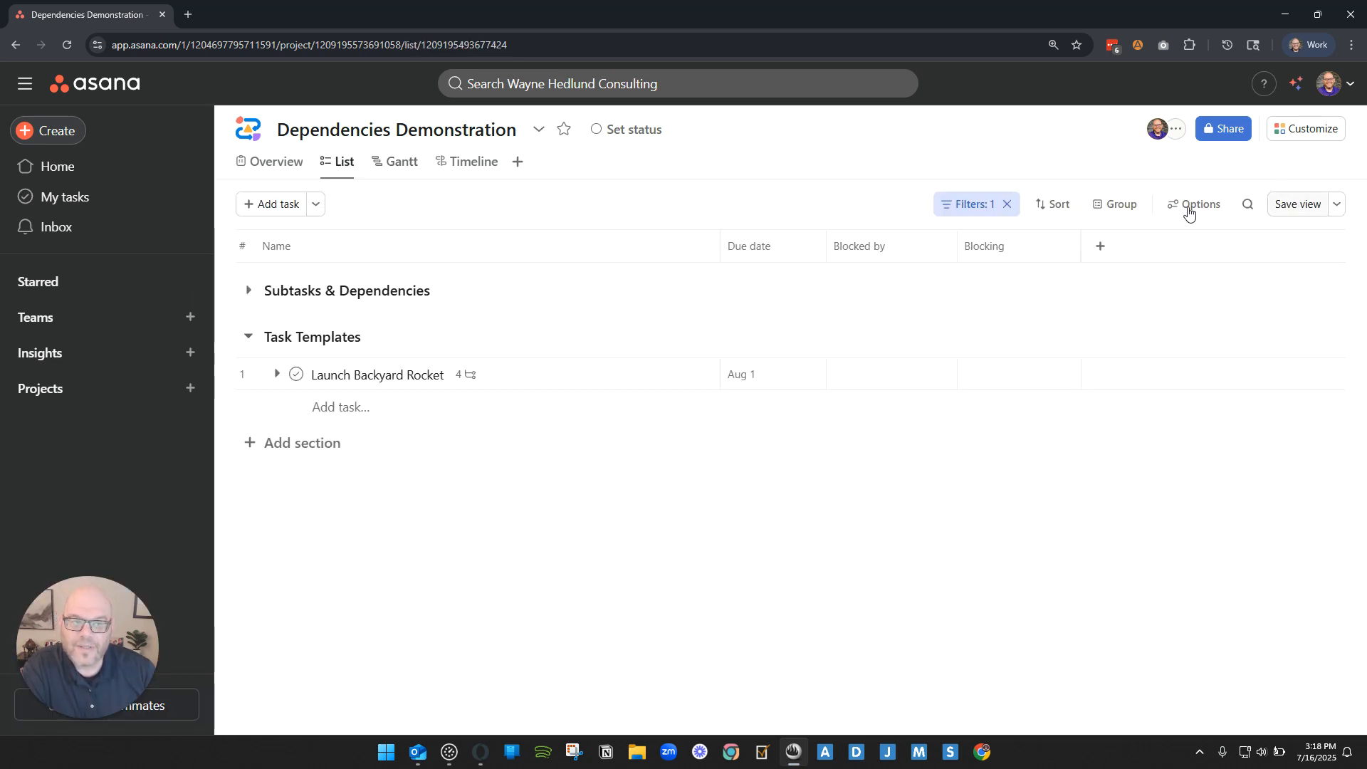
click(1297, 203)
click(223, 663)
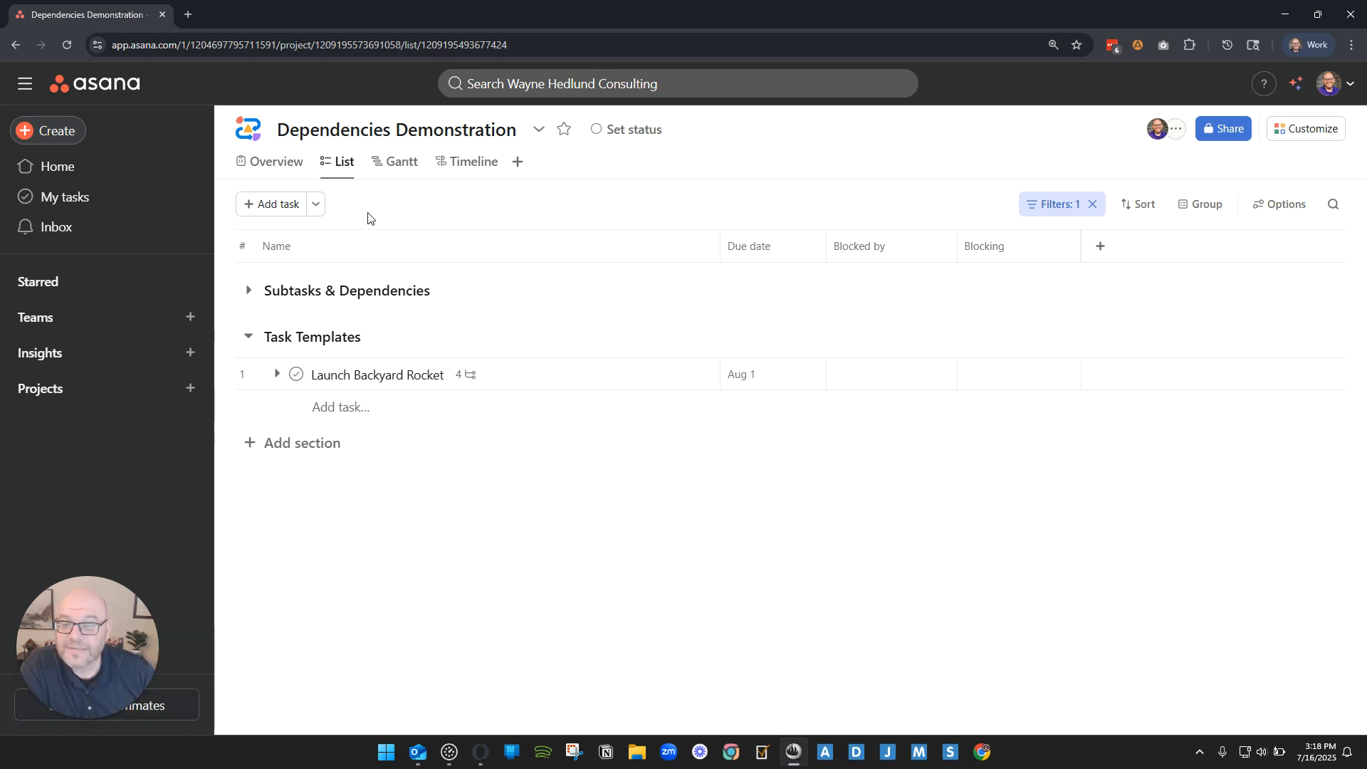
click(277, 374)
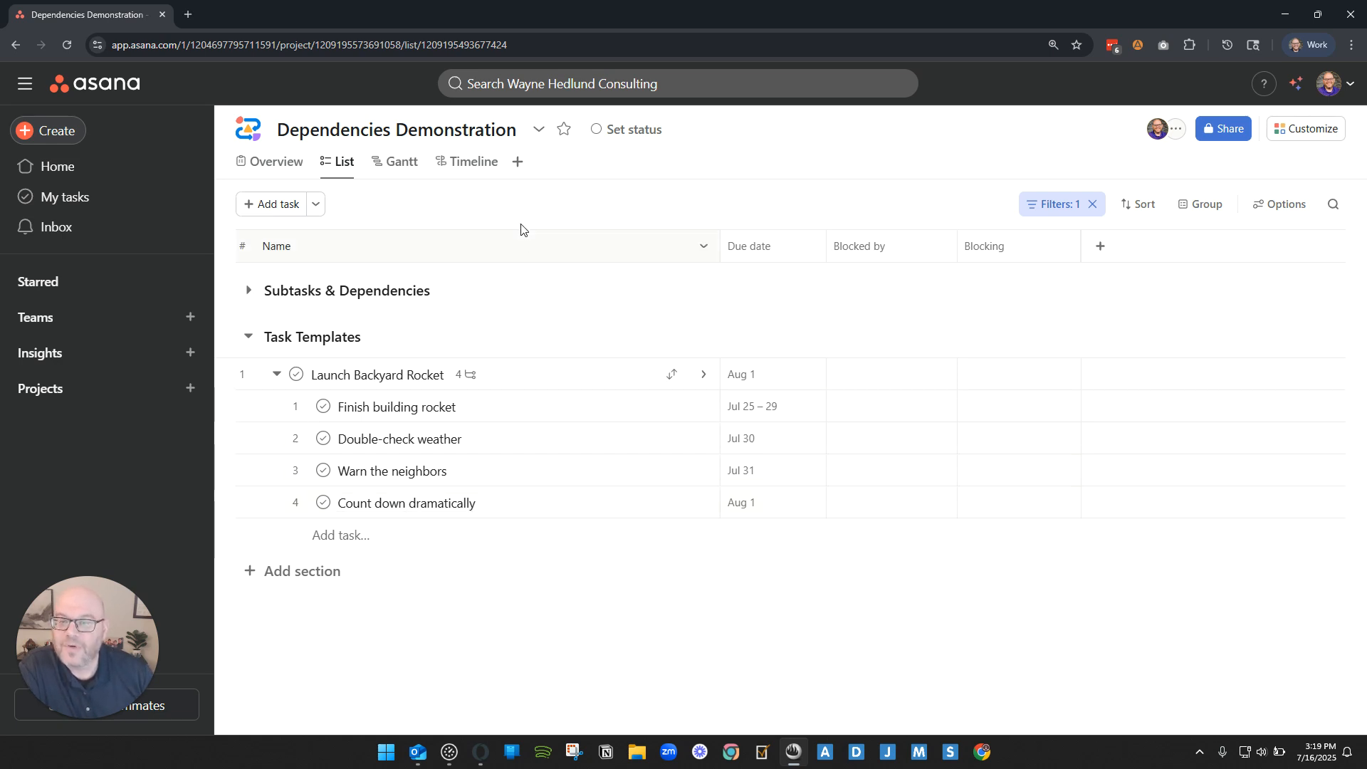
- Add a Calendar view to the project, filter it to incomplete tasks, and save the view
click(517, 161)
click(640, 360)
click(1134, 205)
click(1154, 272)
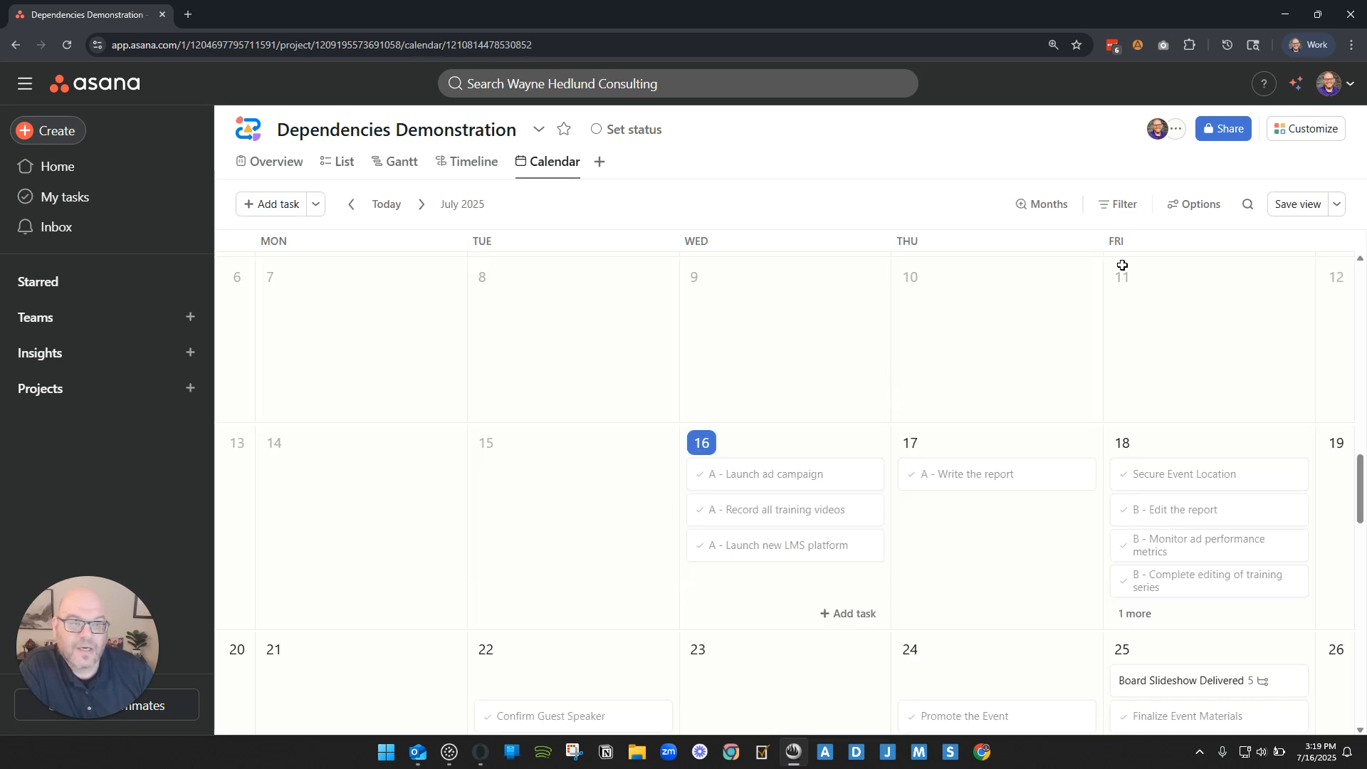
click(1128, 209)
click(659, 312)
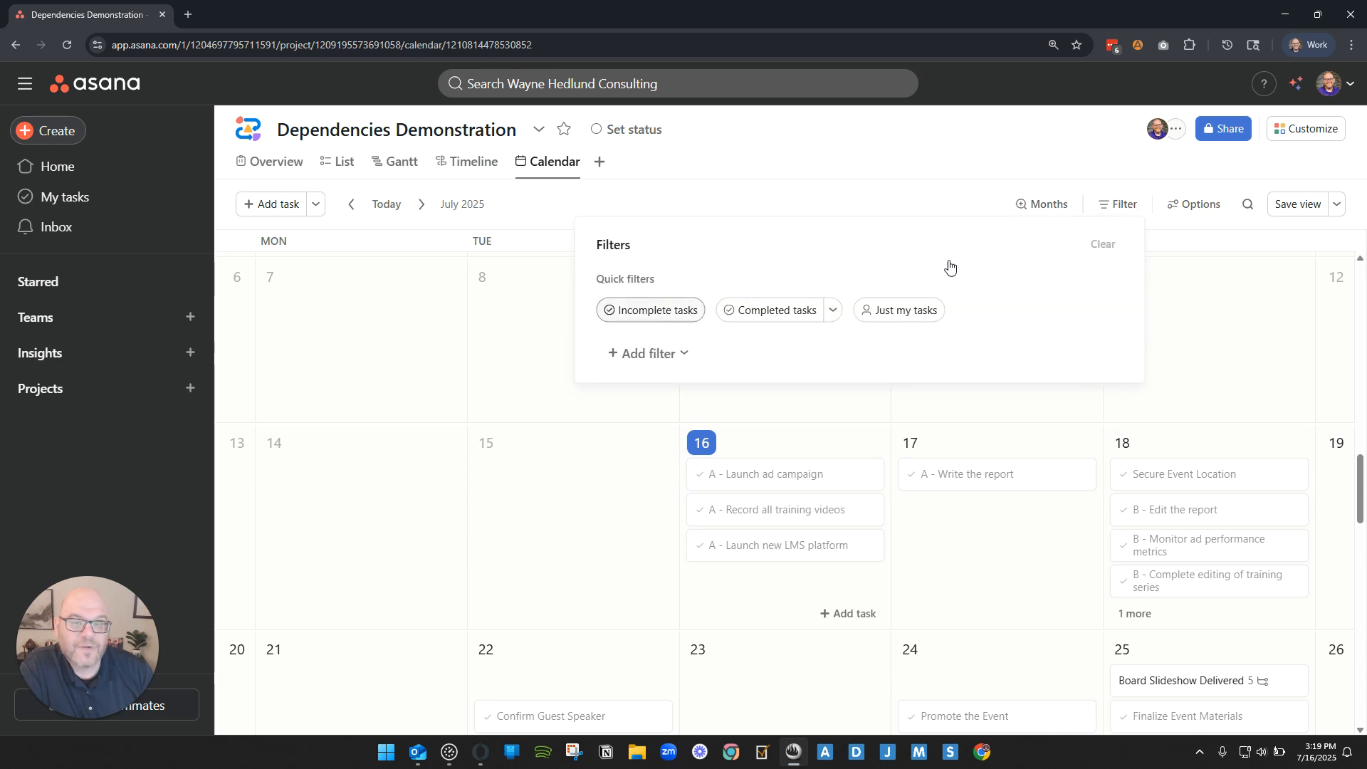
click(1297, 205)
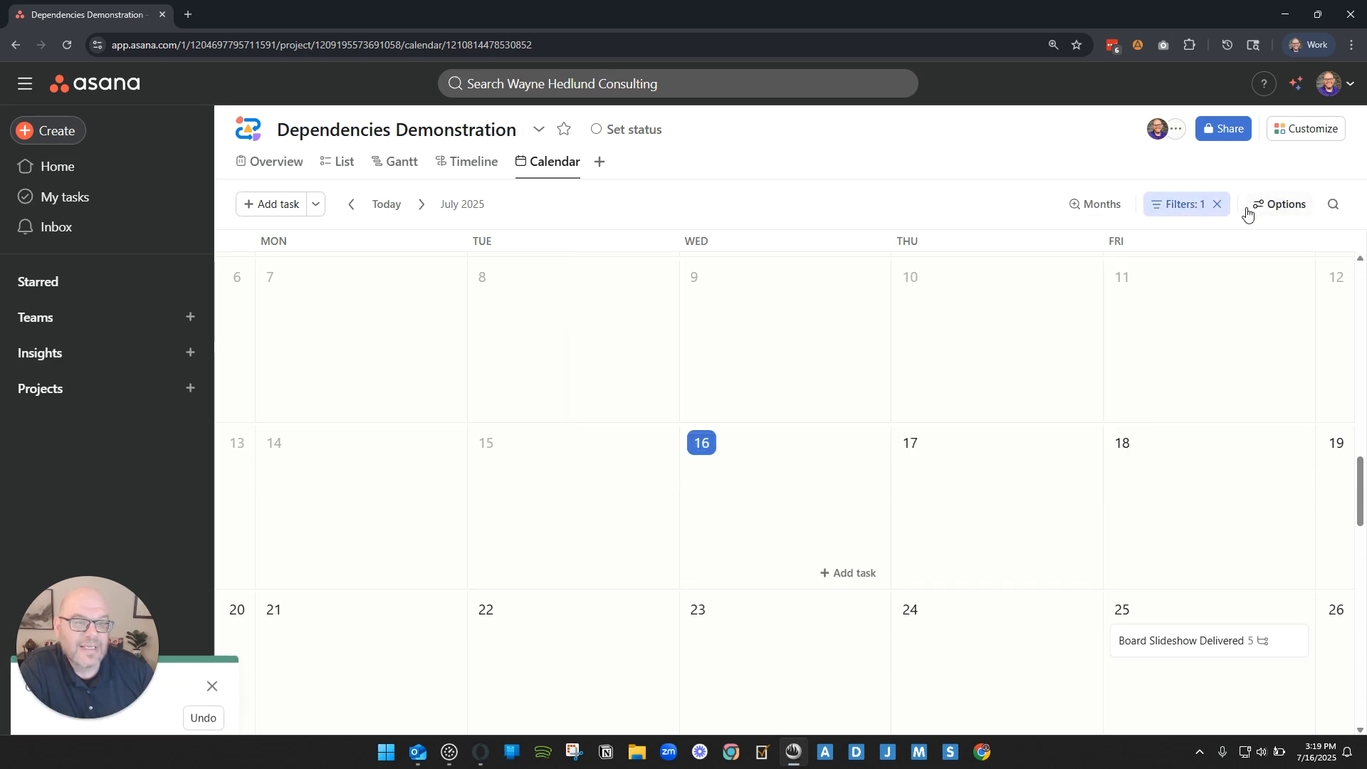
- Turn on weekends in the Calendar view's layout options
click(1258, 204)
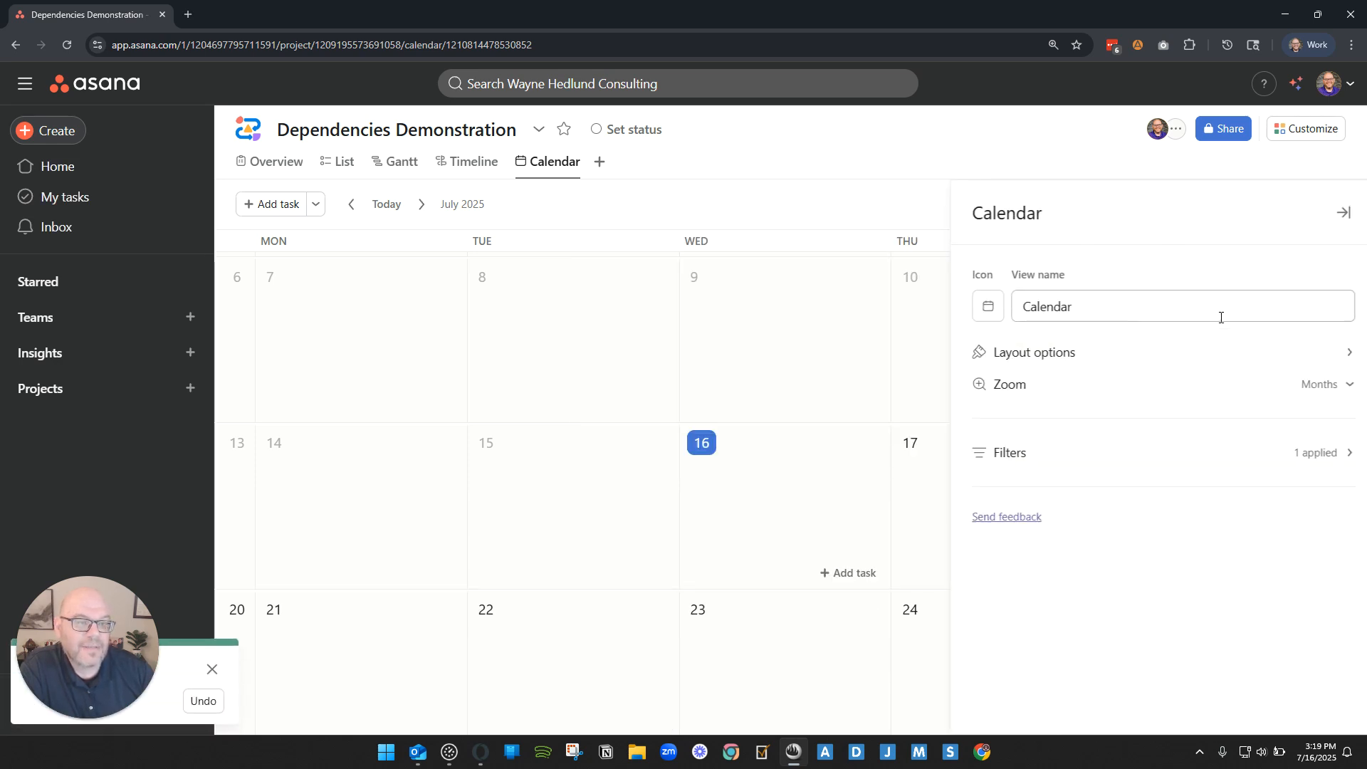
click(1267, 356)
click(1334, 363)
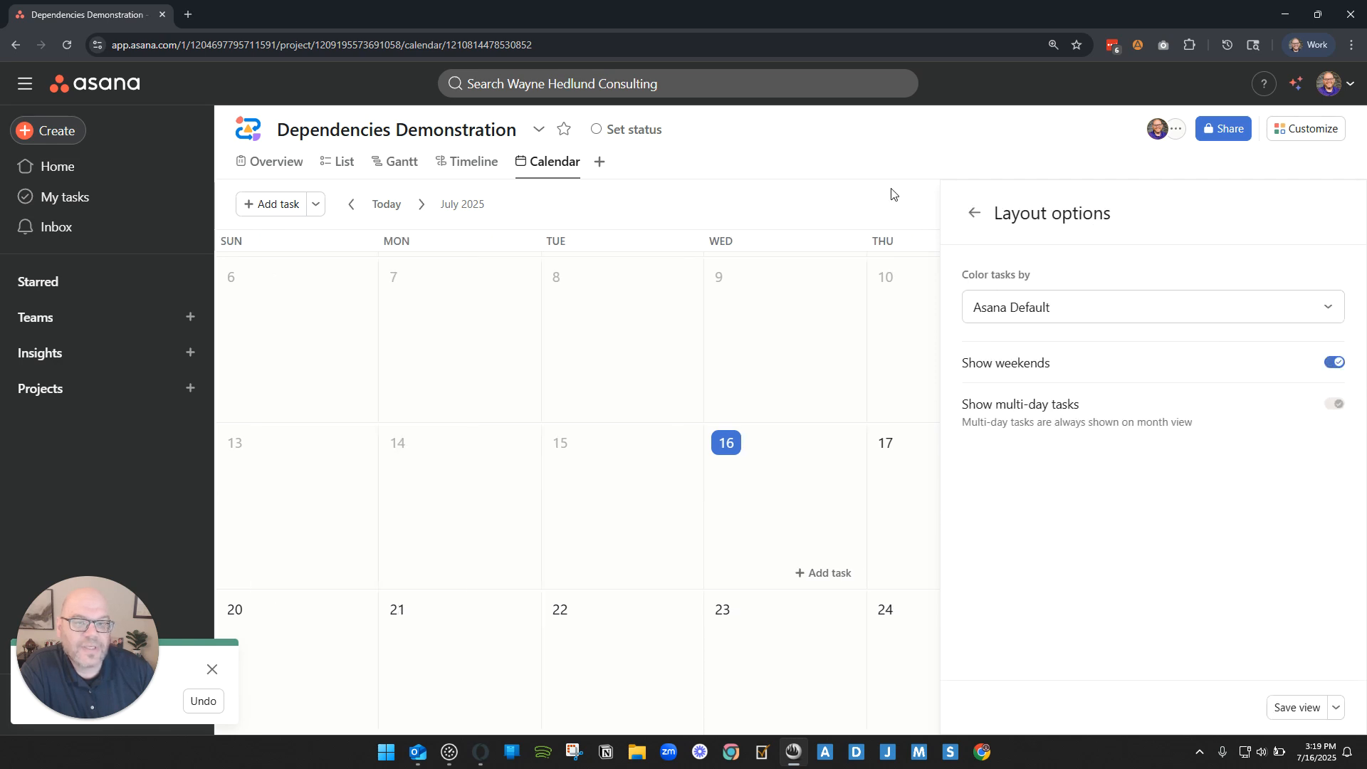
- Save the Calendar view with its layout changes and return to the List view
key(Escape)
click(1293, 206)
click(339, 162)
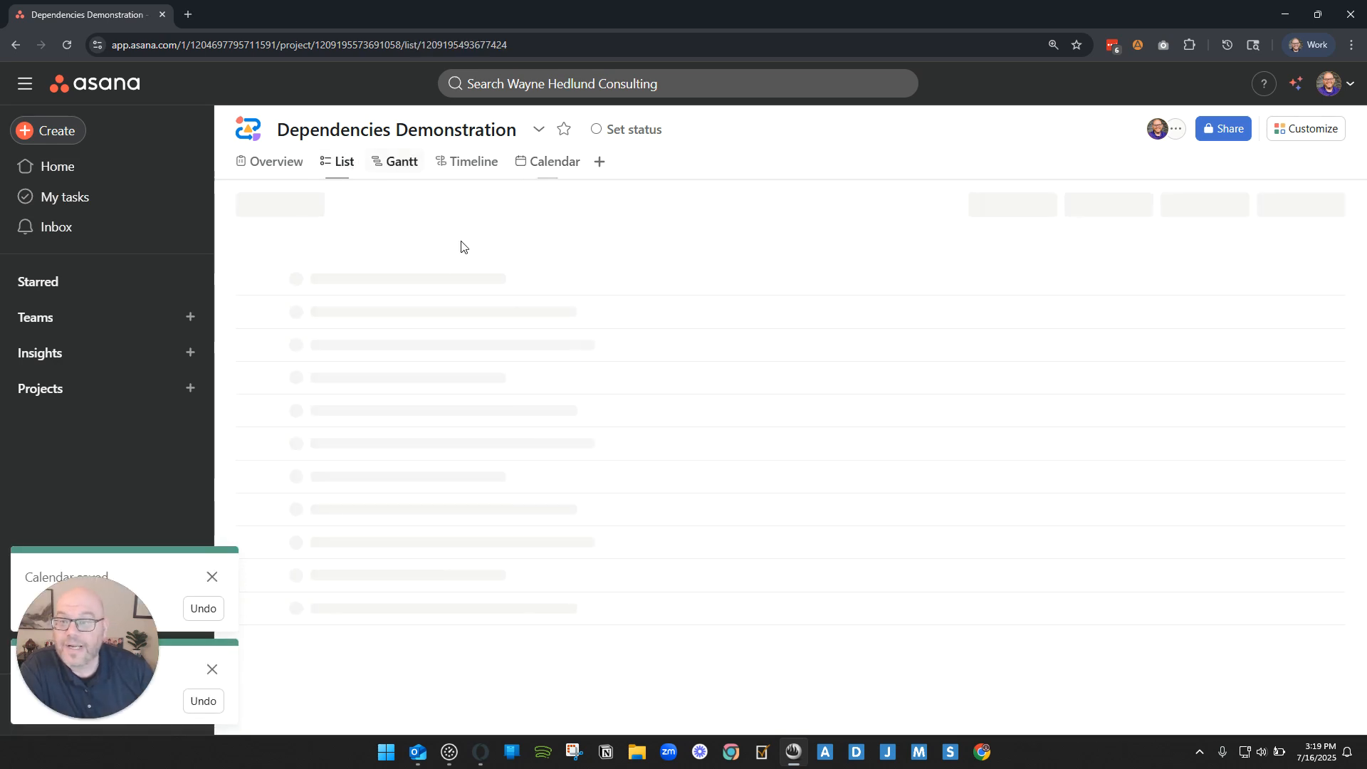
- Create a task from the "Open Your Very Own Lemonade Stand" template, expand its subtasks, and collapse the Subtasks & Dependencies section
click(315, 205)
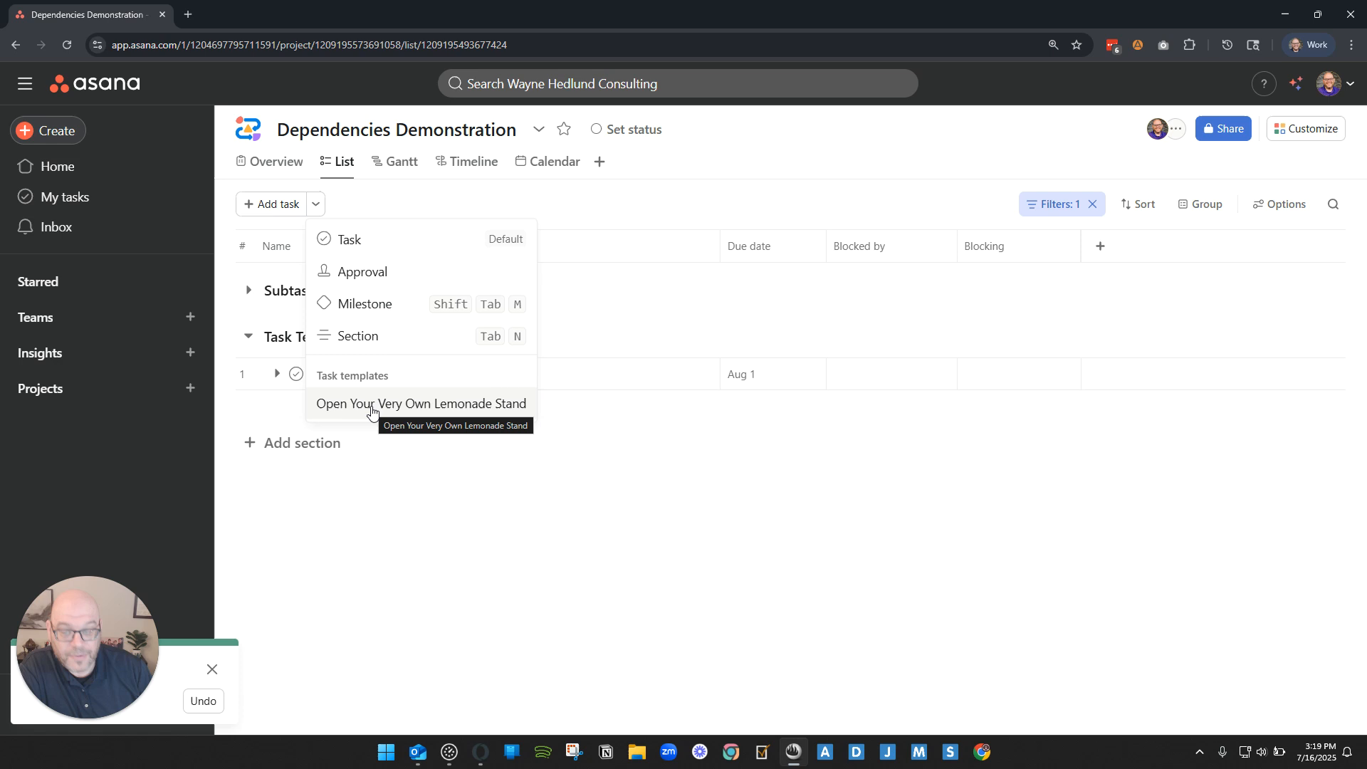
click(400, 406)
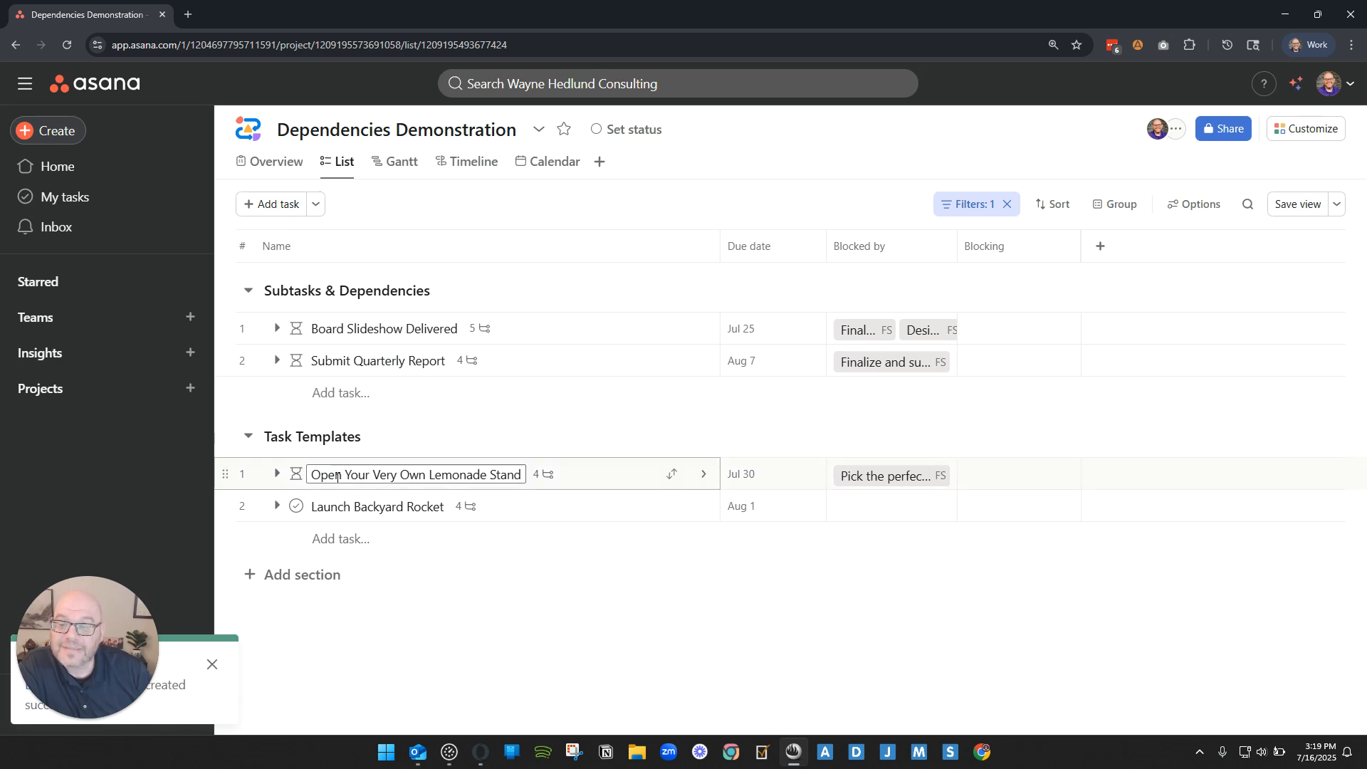
click(276, 473)
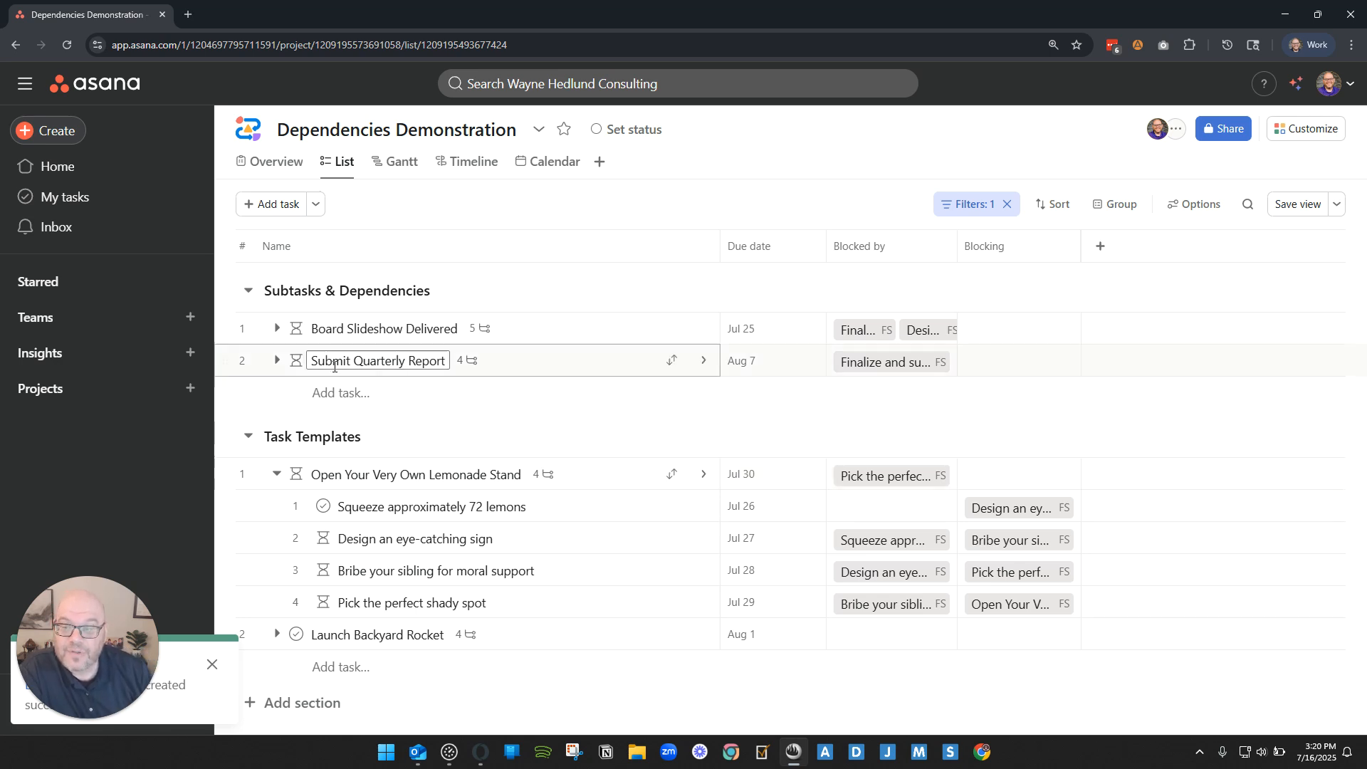
click(248, 290)
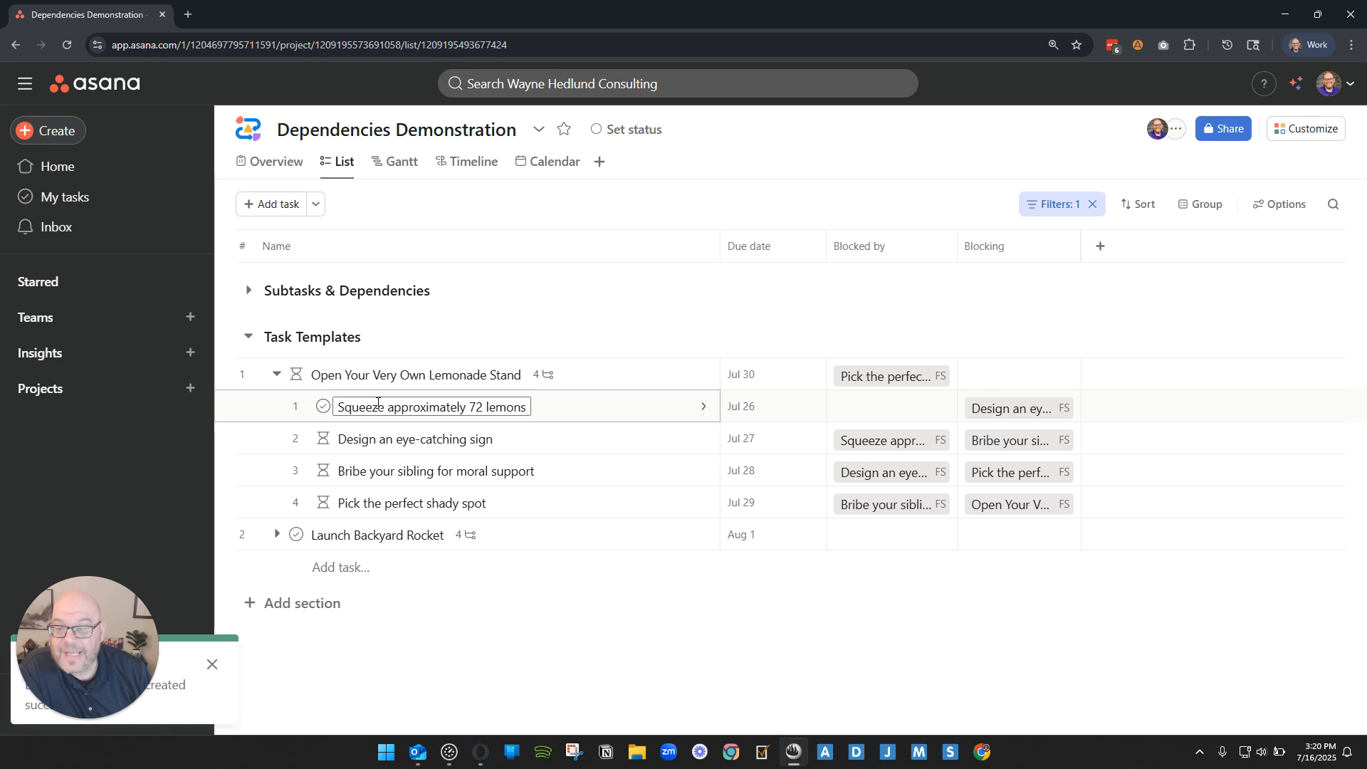
- Reschedule the Open Your Very Own Lemonade Stand task to August 1 and save the change with its dependent tasks shifted
click(784, 376)
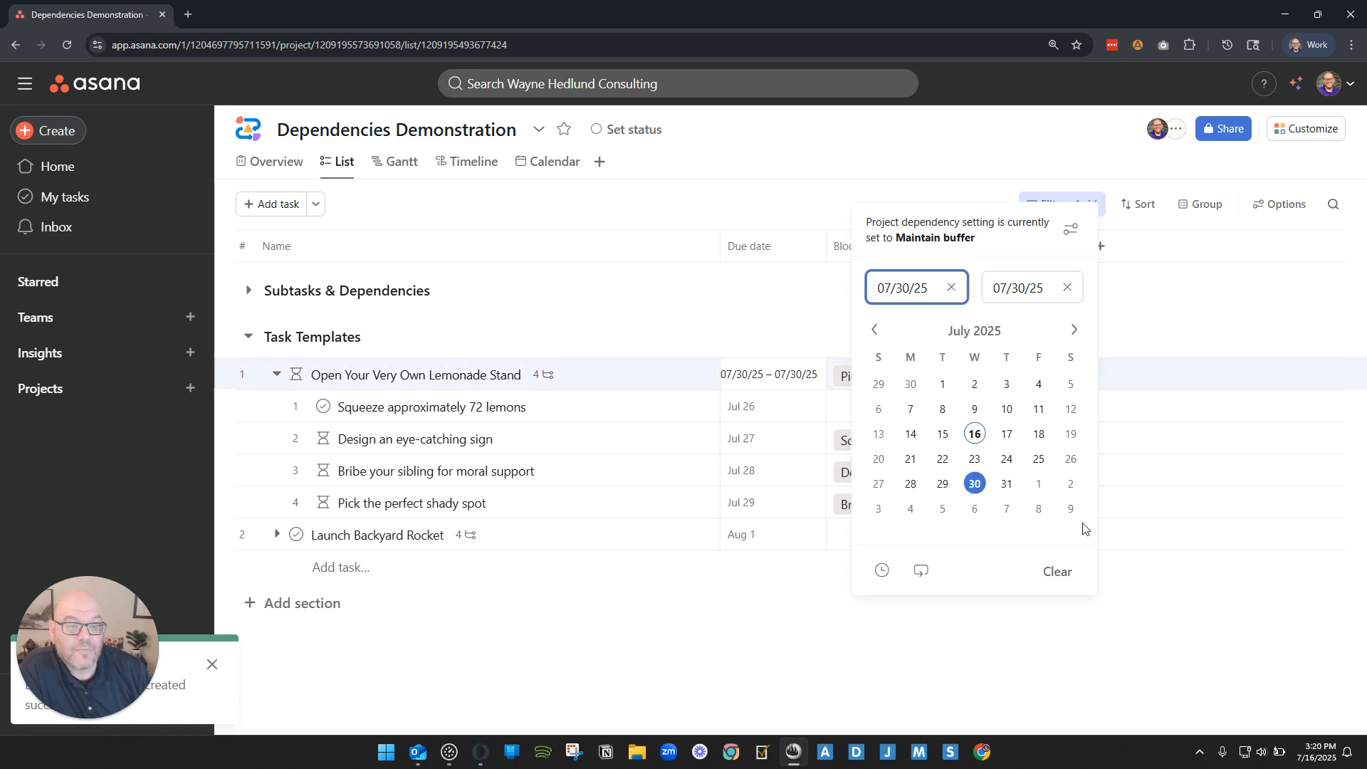
click(1039, 485)
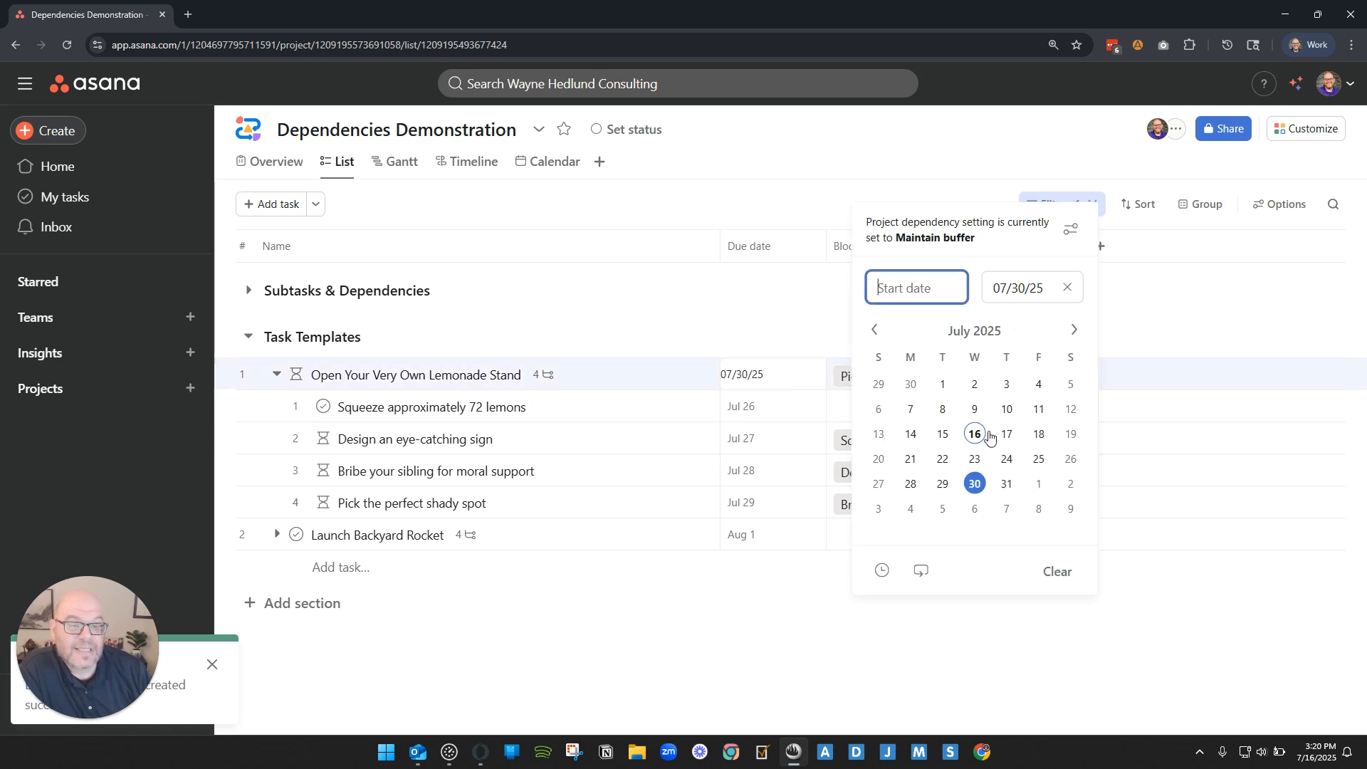
click(1038, 485)
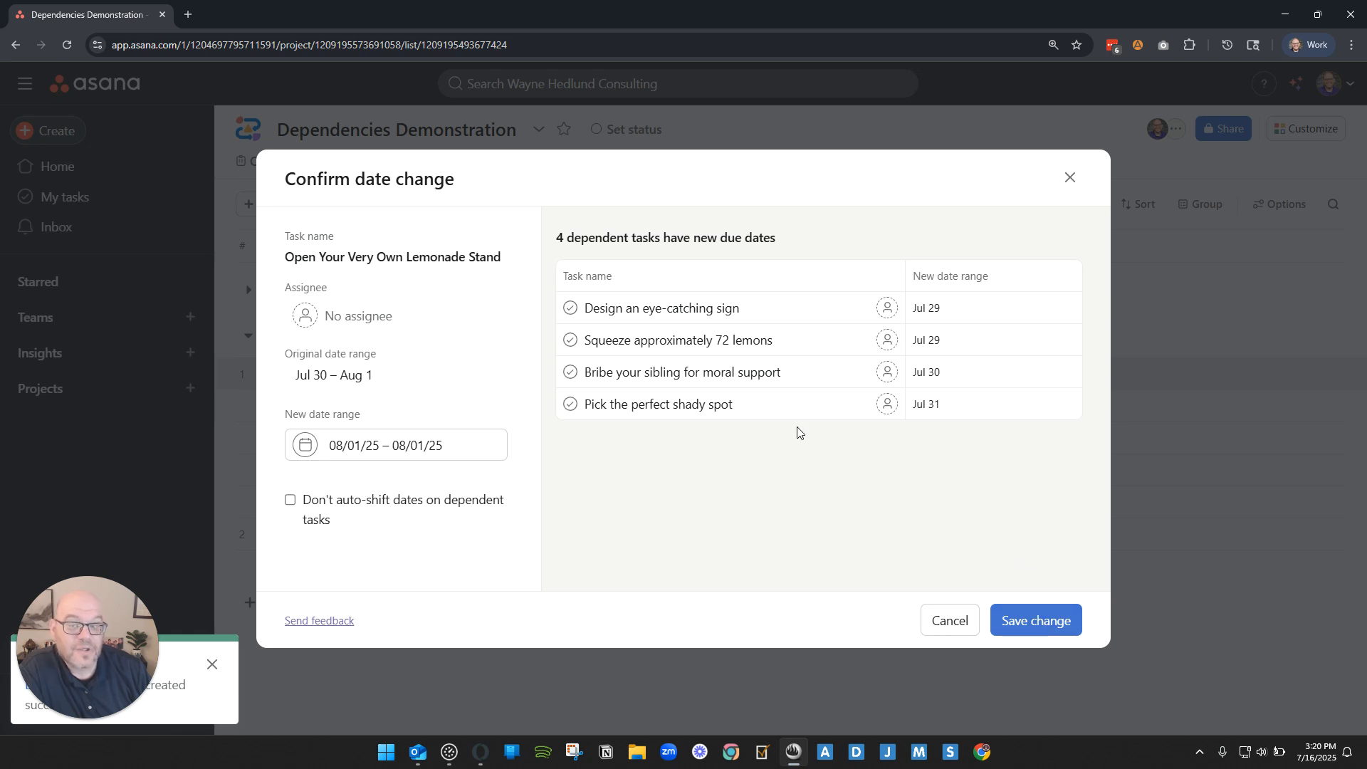
click(1037, 621)
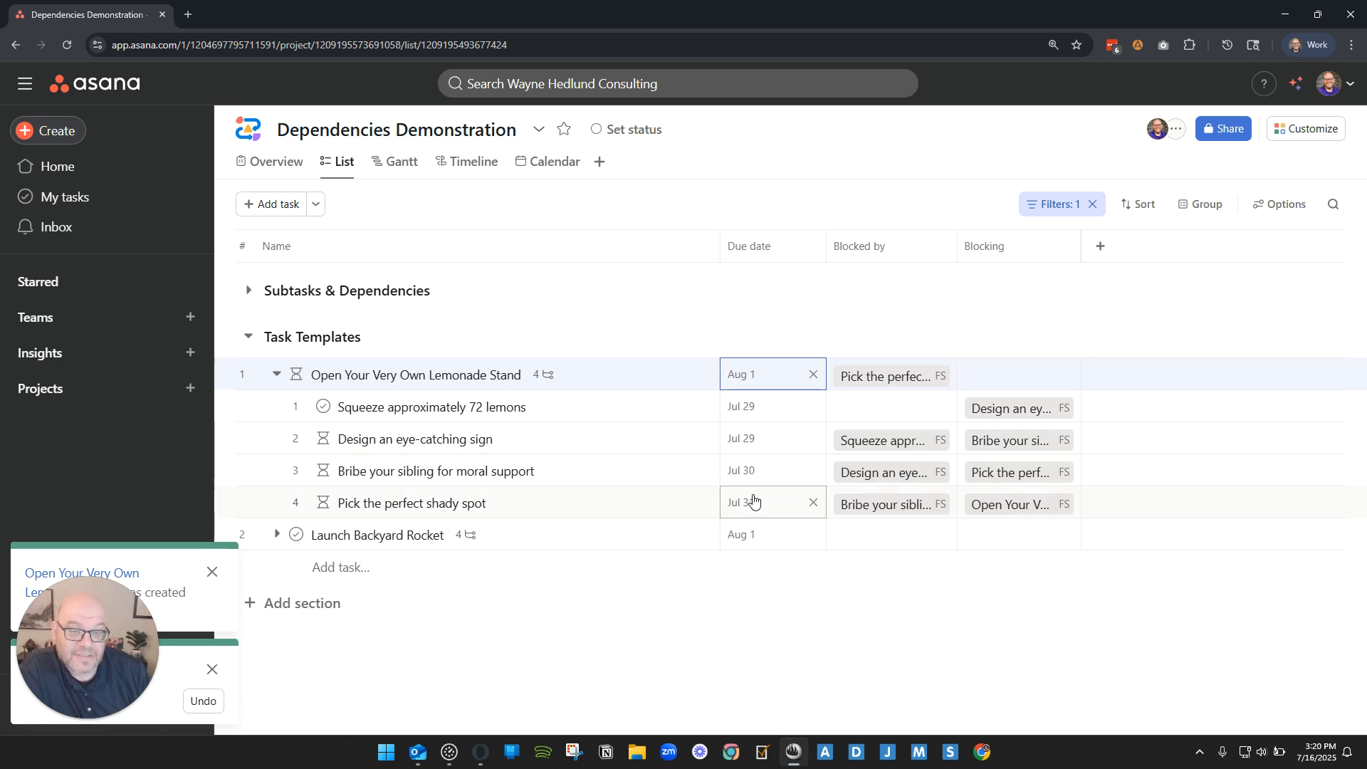
- Show the Launch Backyard Rocket subtasks in the Gantt view with the Subtasks & Dependencies section collapsed
click(277, 374)
click(277, 406)
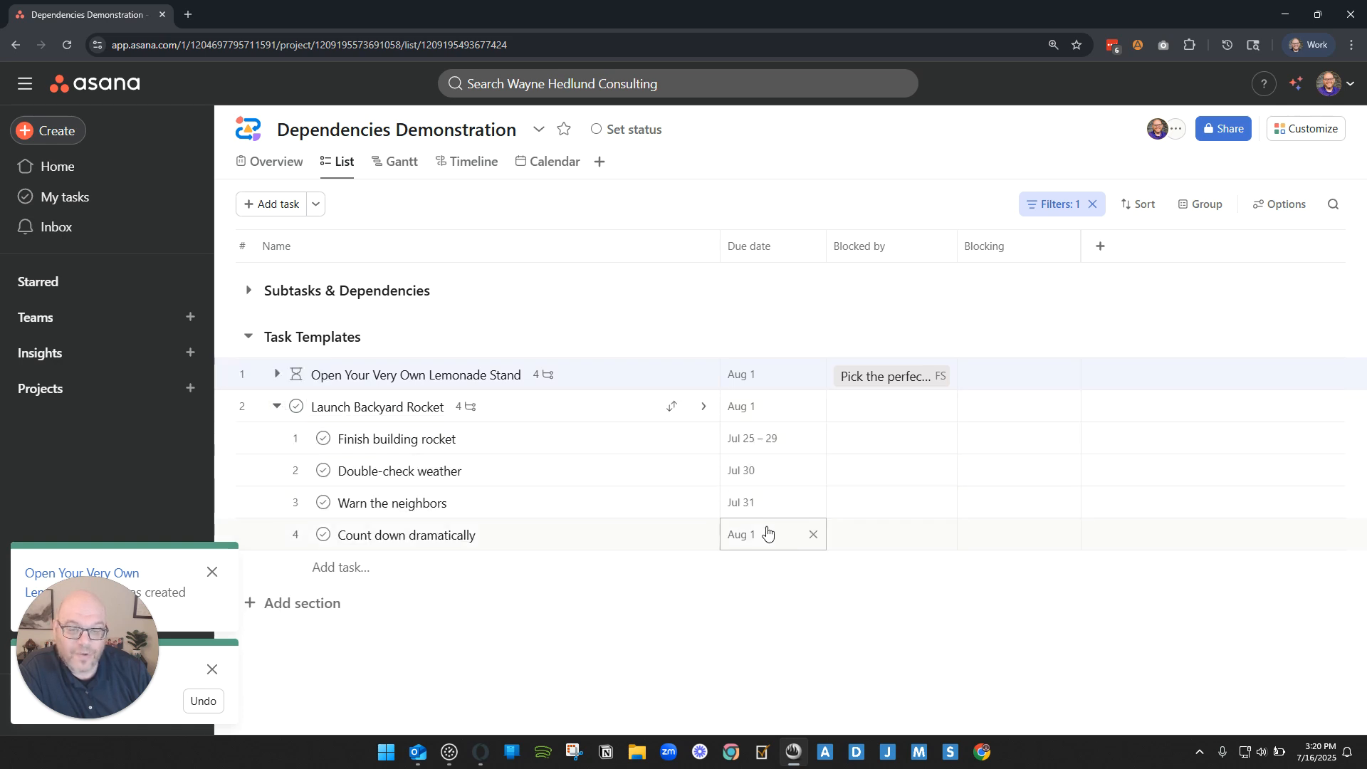
click(400, 162)
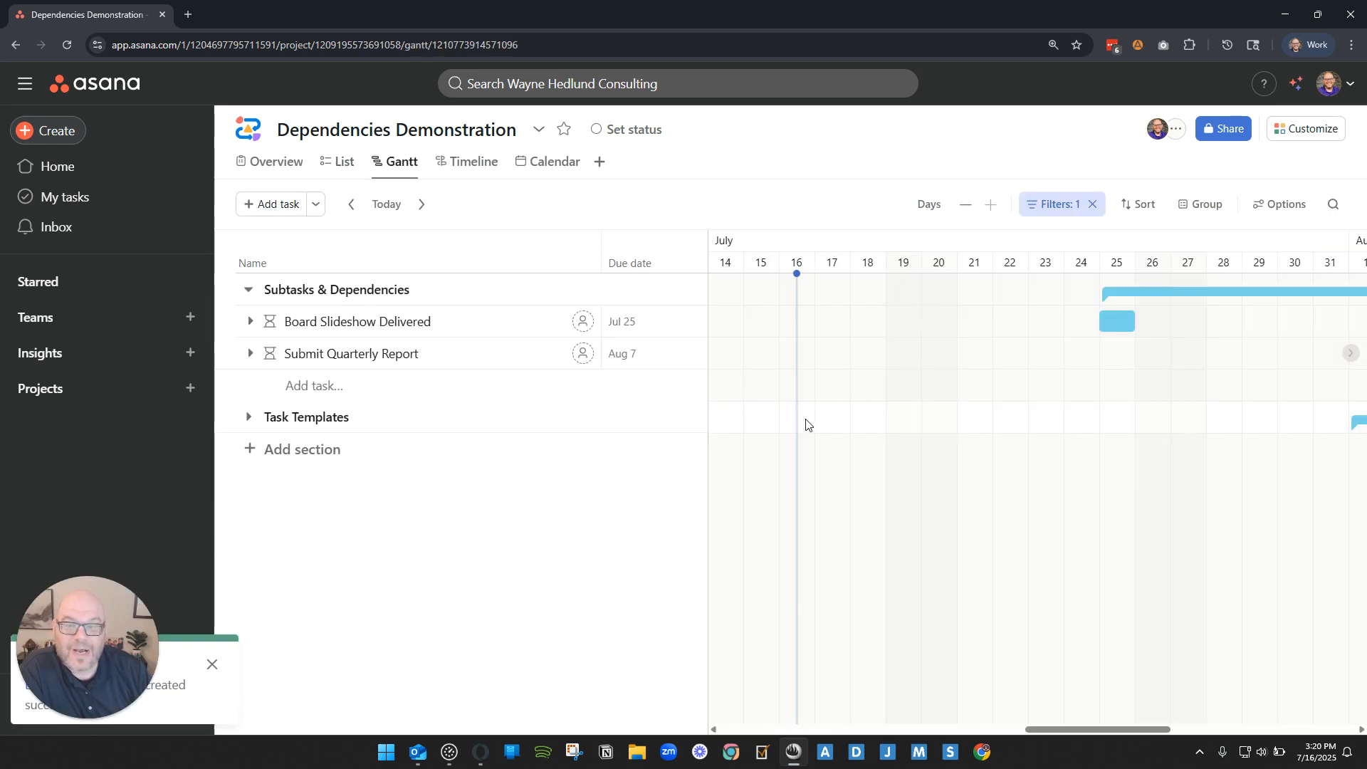
click(248, 289)
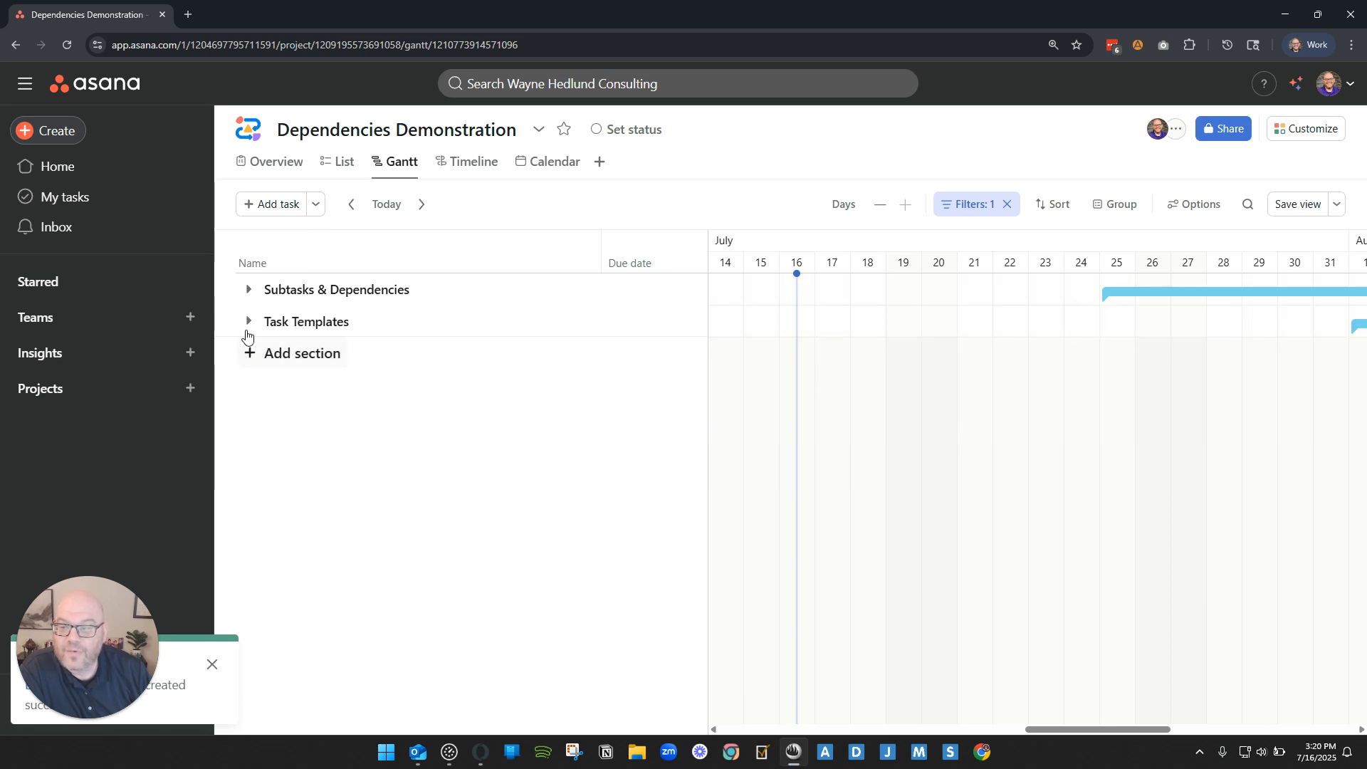
click(248, 321)
click(250, 385)
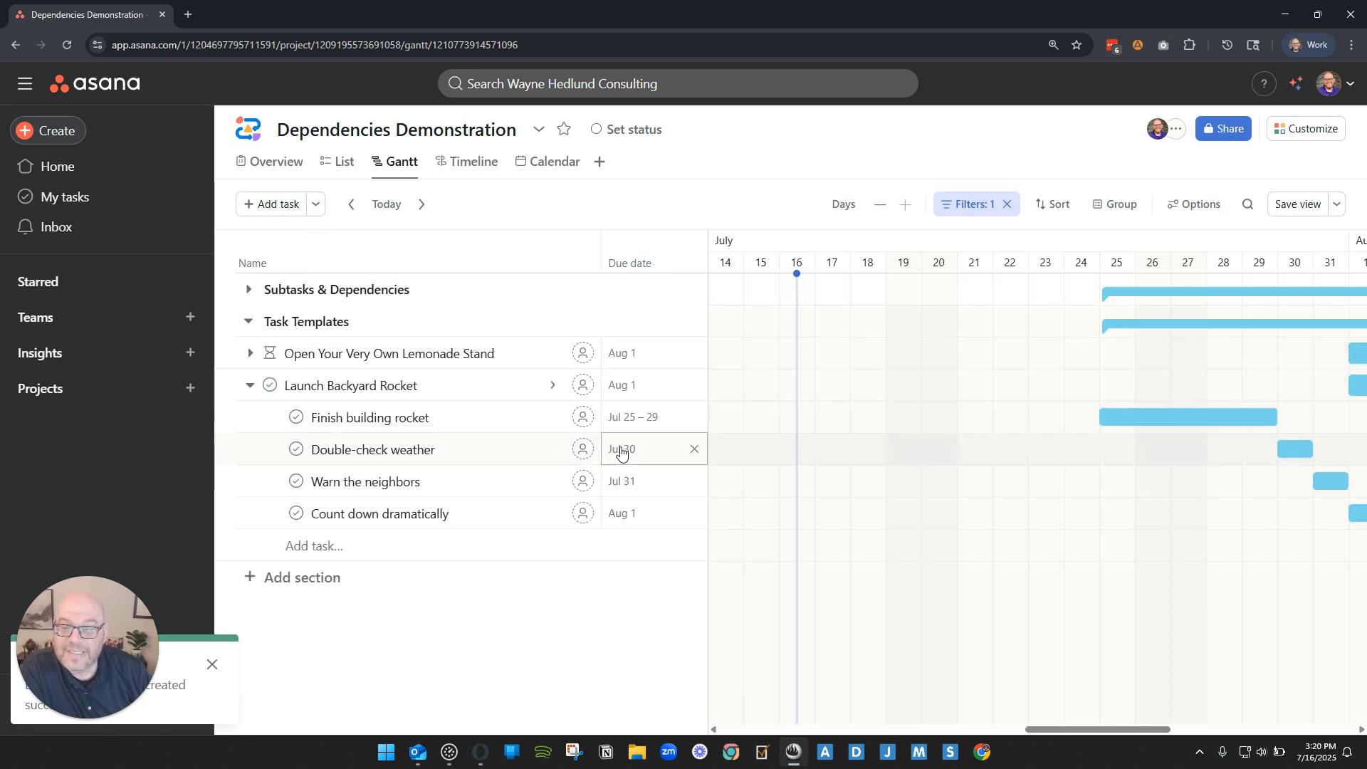
- Shorten Finish building rocket to July 28–29 and move the Launch Backyard Rocket parent task to August 4 on the Gantt chart
drag(1091, 728, 1149, 725)
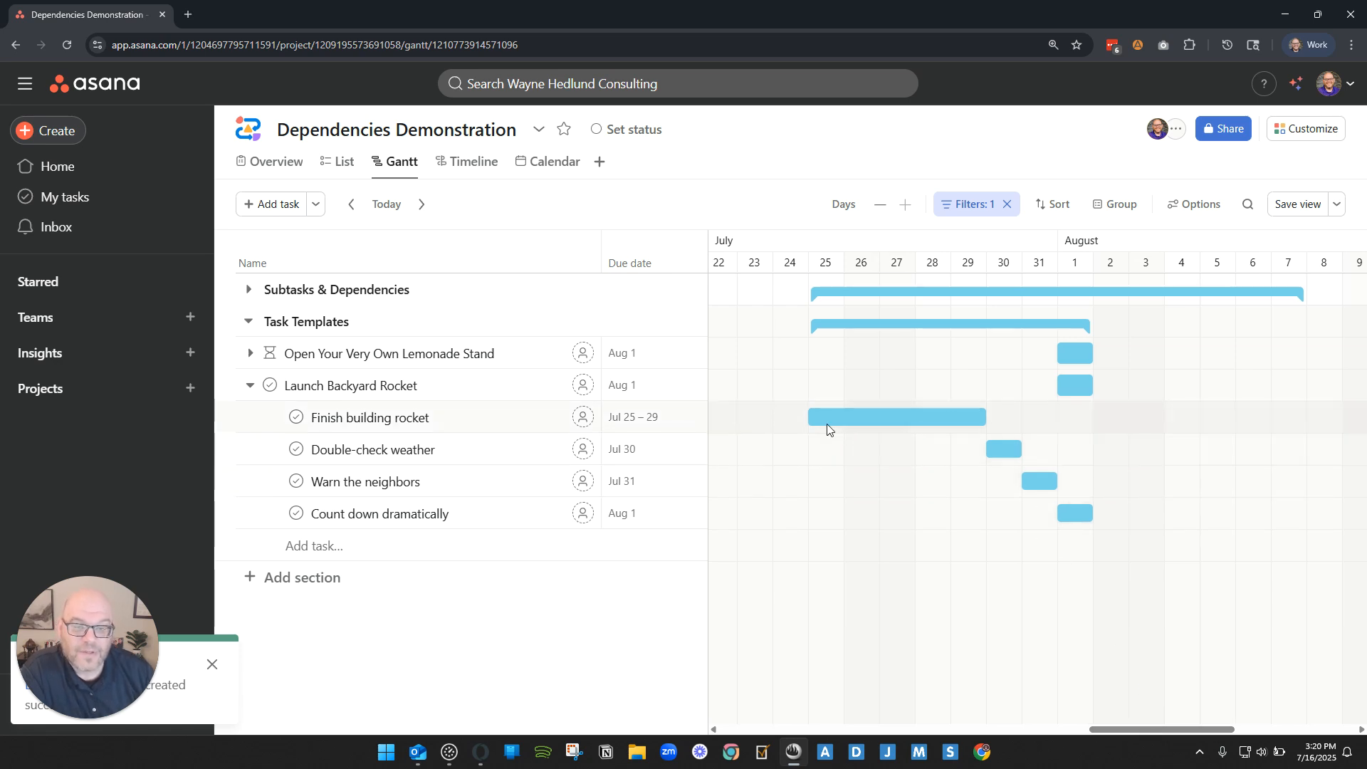
drag(805, 416, 937, 420)
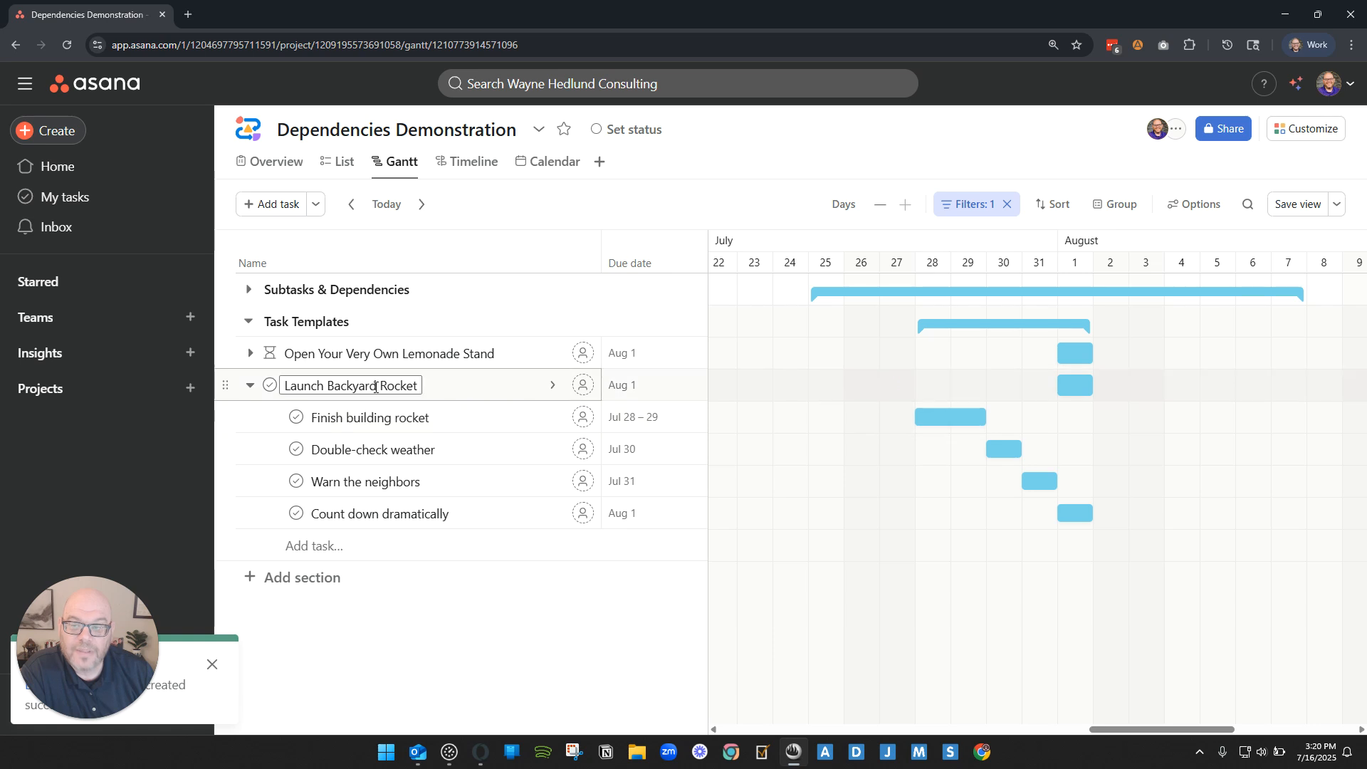
drag(1077, 378, 1181, 388)
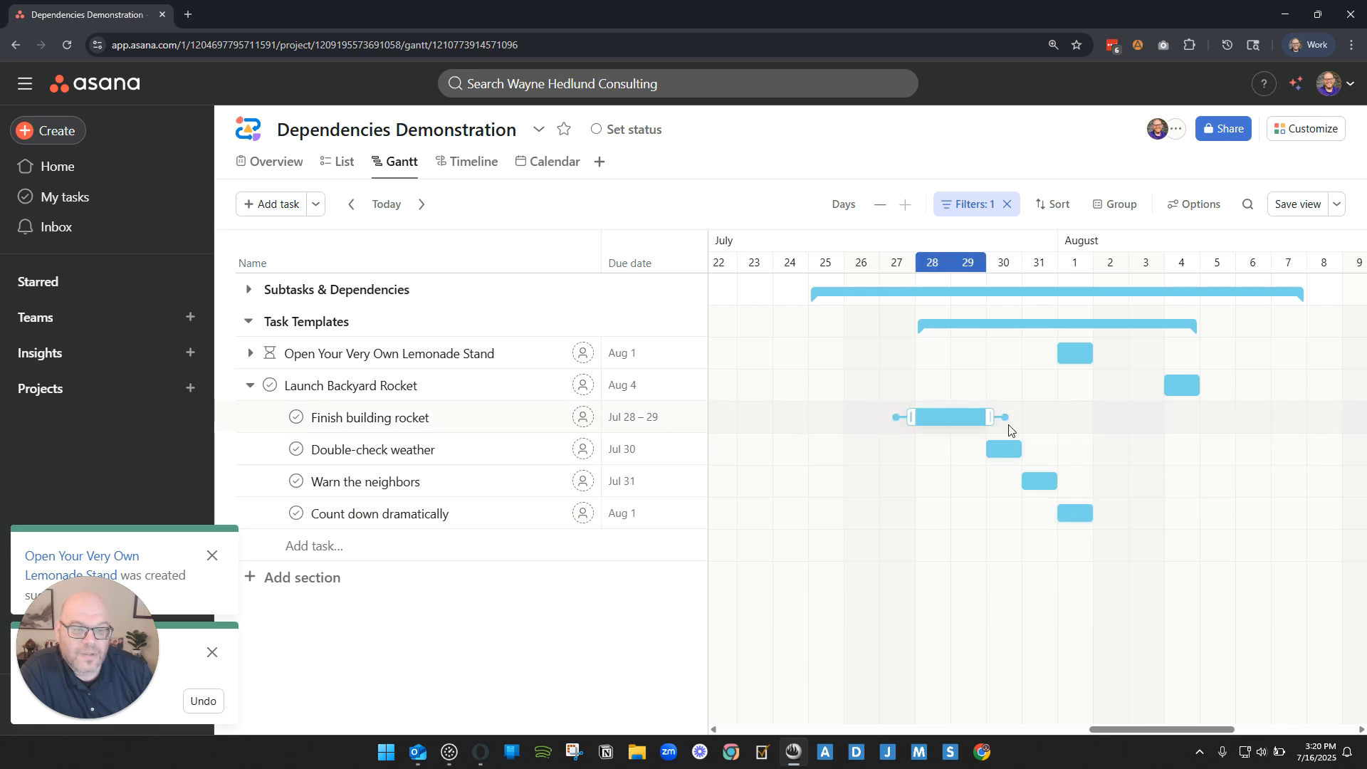
- Link the rocket subtasks in sequence with finish-to-start dependencies, ending with Launch Backyard Rocket dependent on Count down dramatically
mouse_move(1005, 417)
mouse_down()
mouse_move(1004, 449)
mouse_move(1049, 490)
mouse_move(1068, 484)
mouse_move(1082, 512)
mouse_move(1206, 373)
mouse_move(1183, 388)
mouse_up()
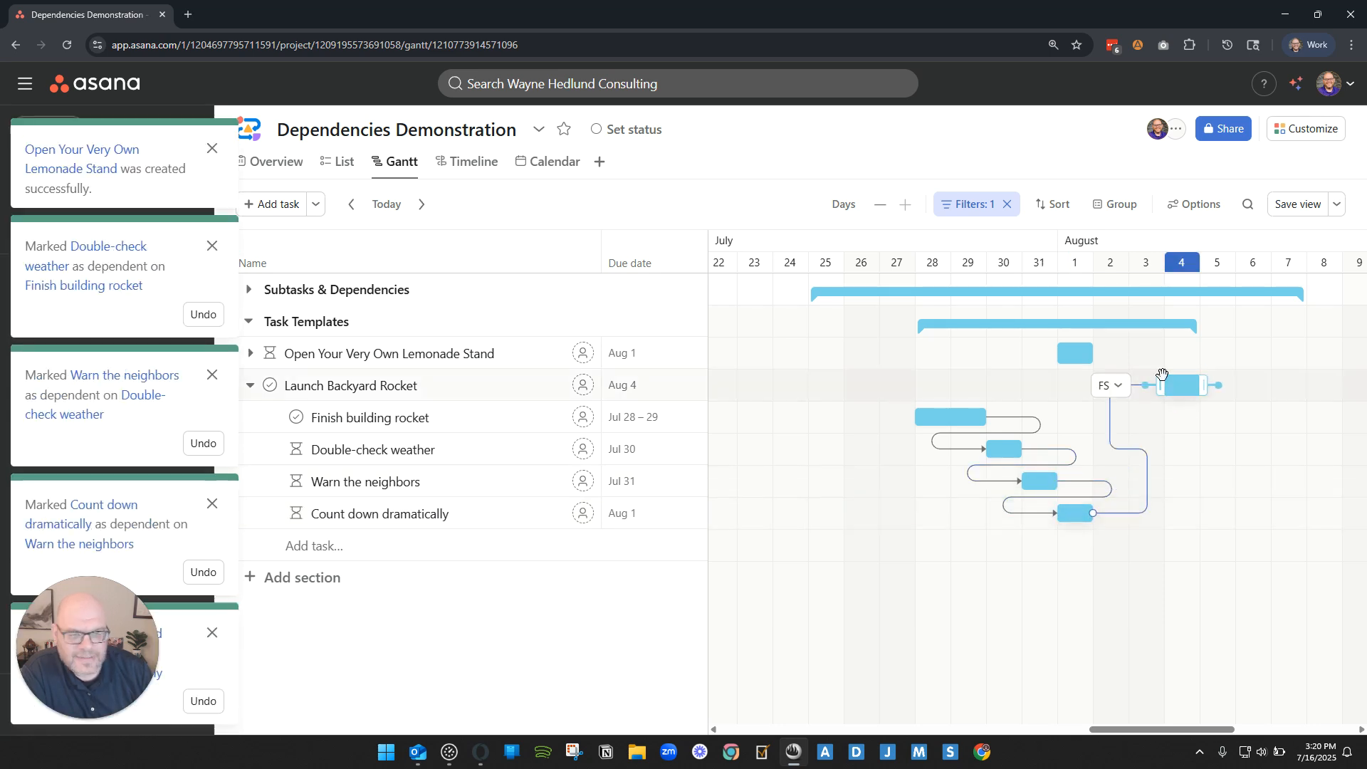
- Return to the List view and dismiss all the task creation and dependency notifications
click(337, 161)
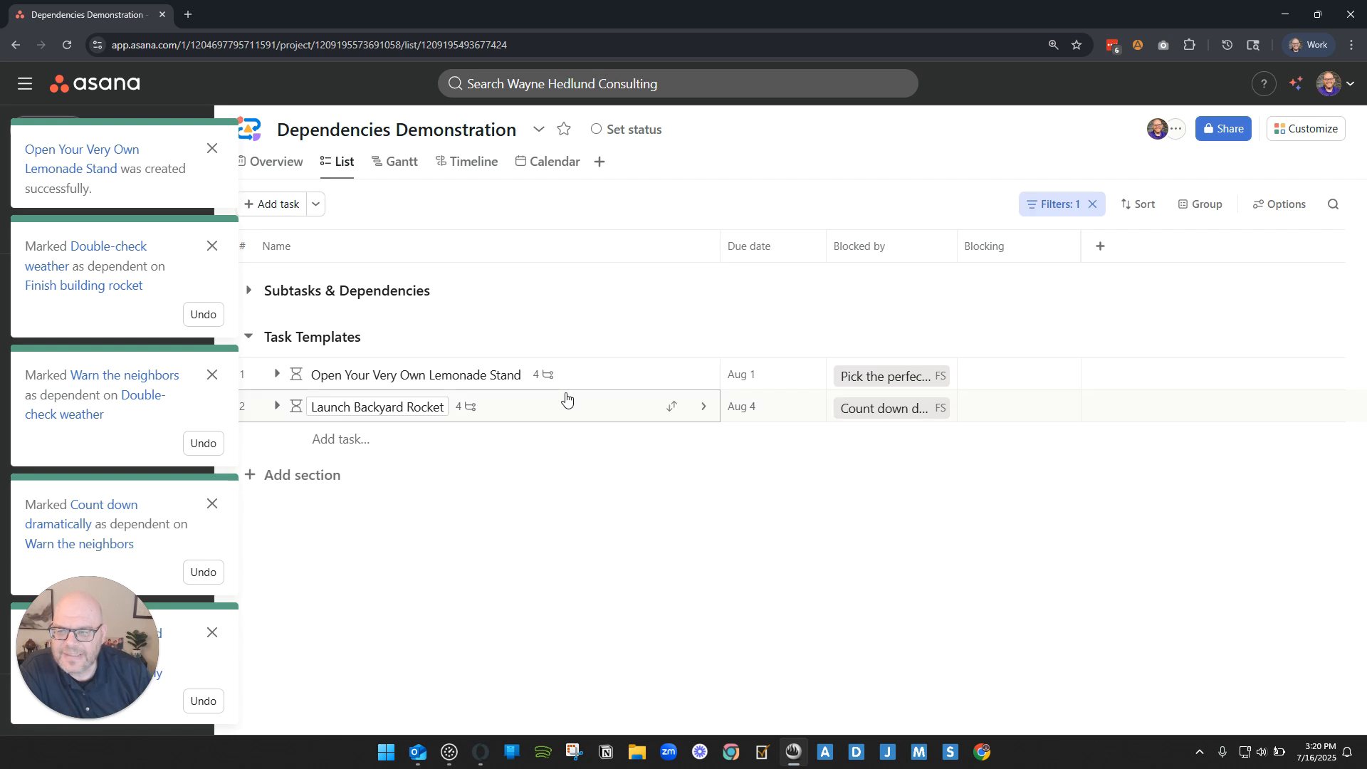
click(213, 245)
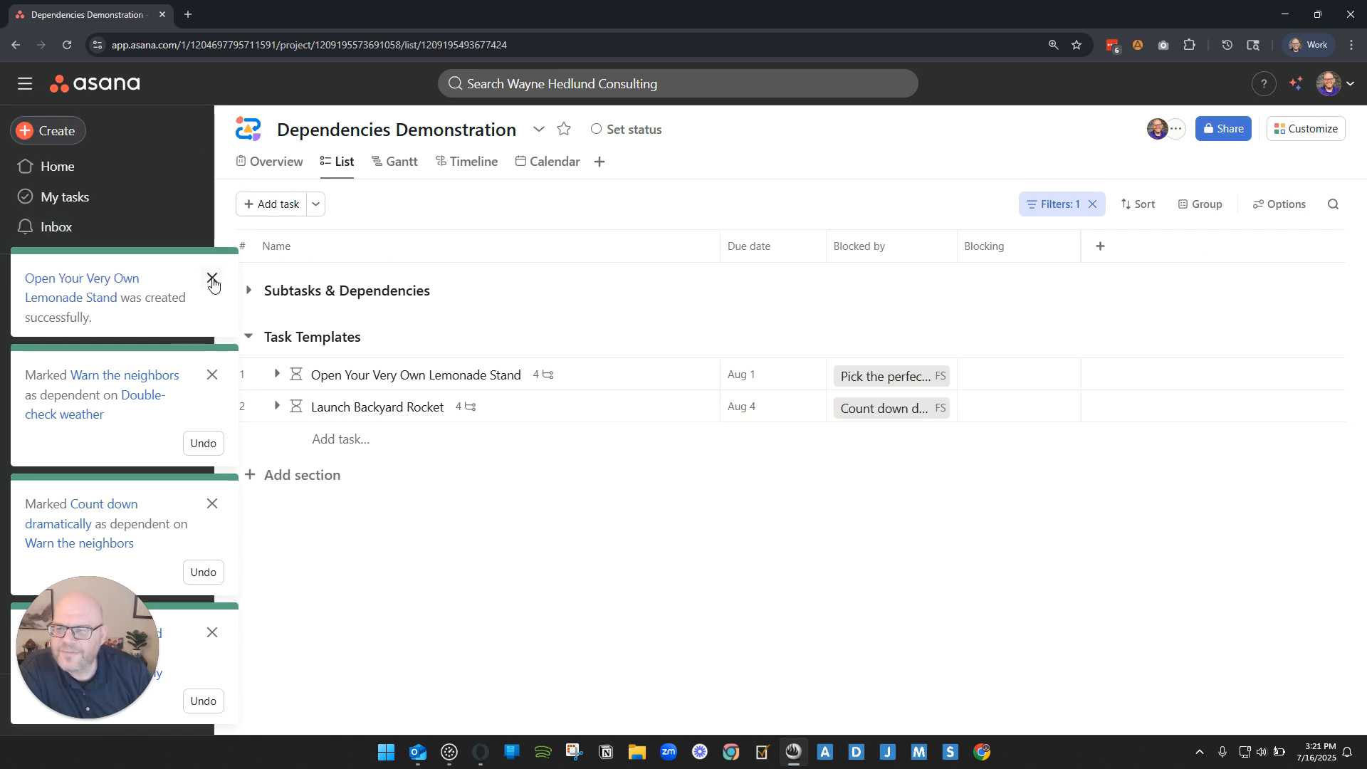
click(212, 278)
click(212, 374)
click(210, 503)
click(213, 632)
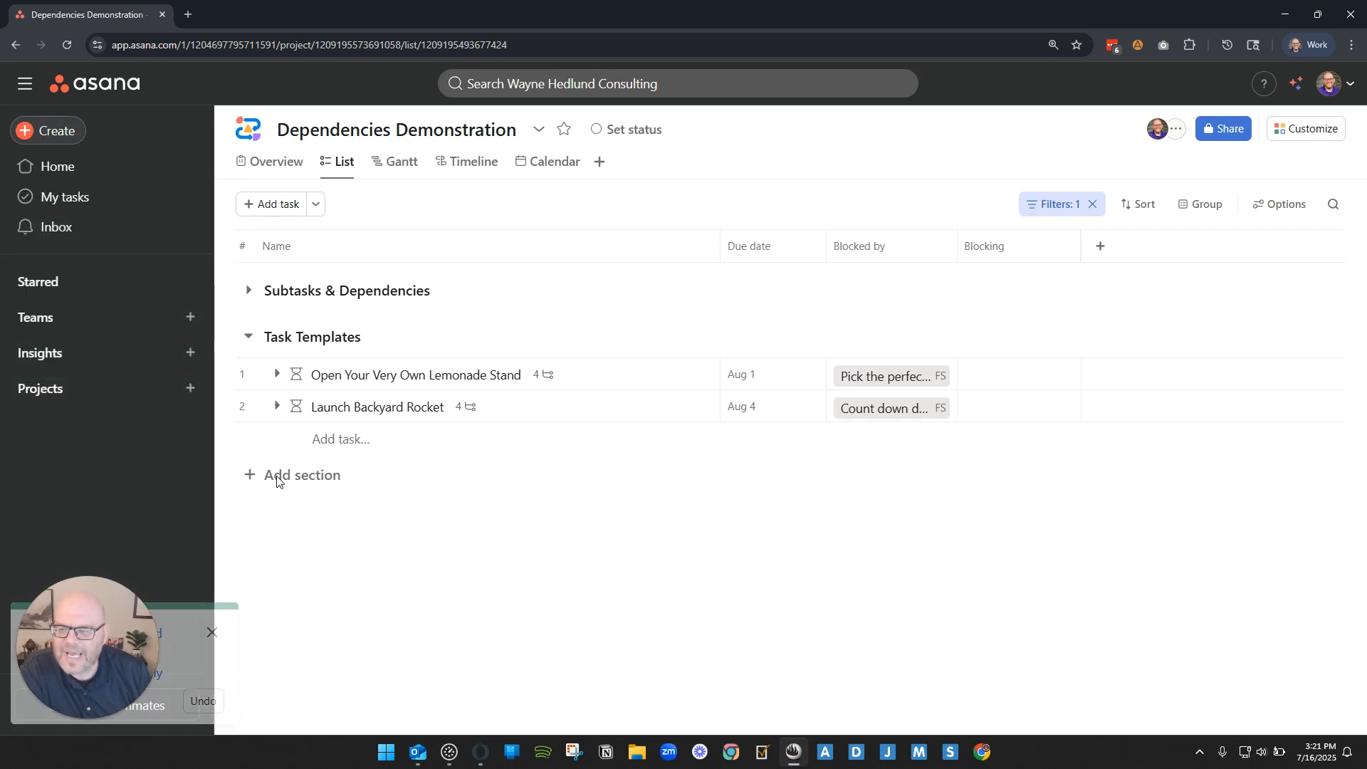
- Delete the Open Your Very Own Lemonade Stand task with its subtasks, and expand the Launch Backyard Rocket subtasks
click(277, 374)
click(373, 374)
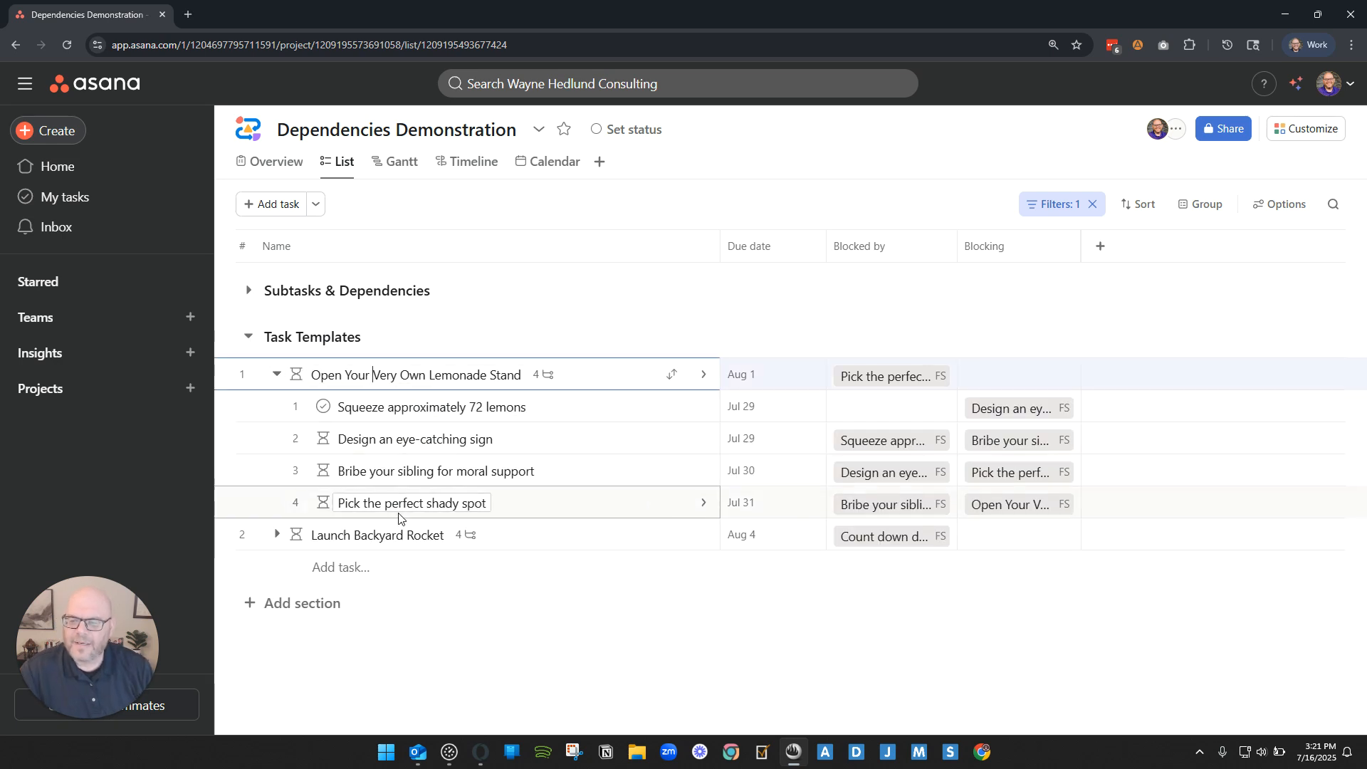
shift+click(399, 509)
click(324, 408)
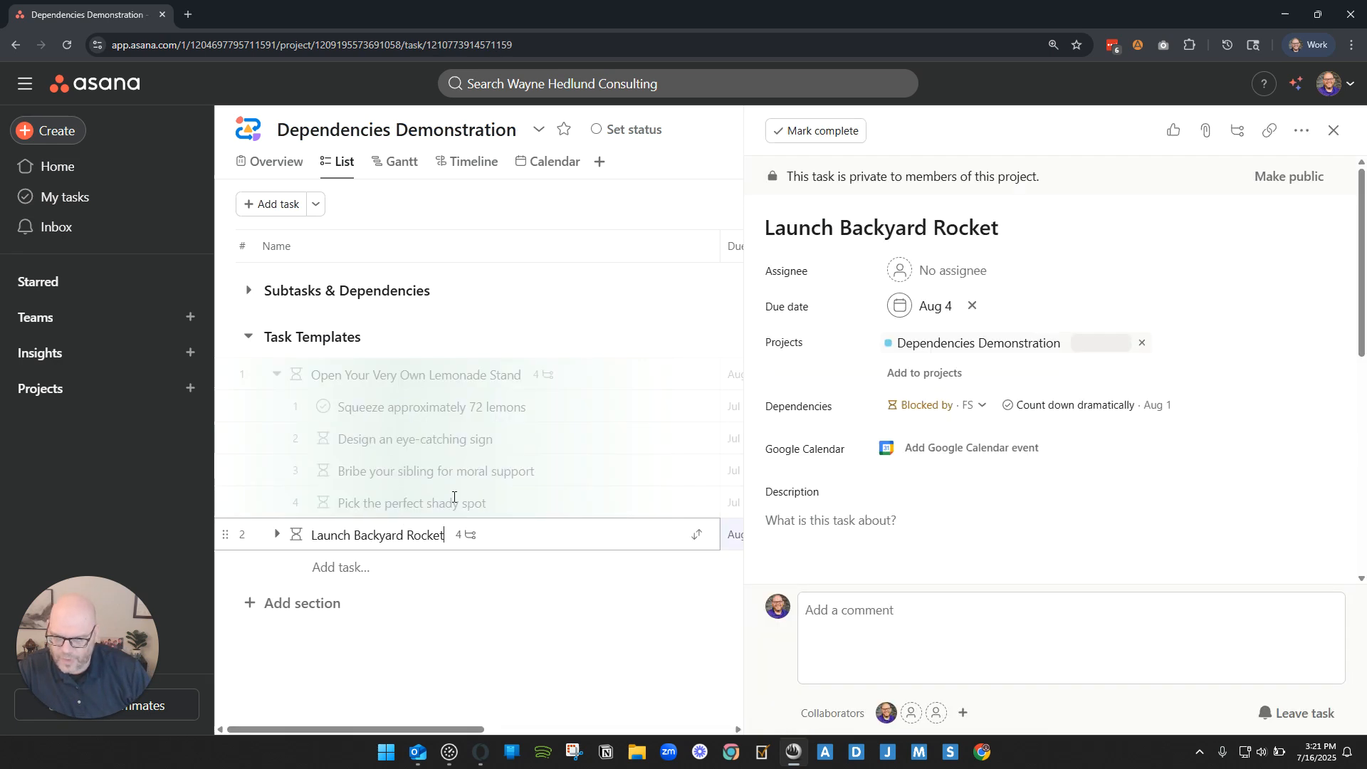
key(Escape)
click(277, 375)
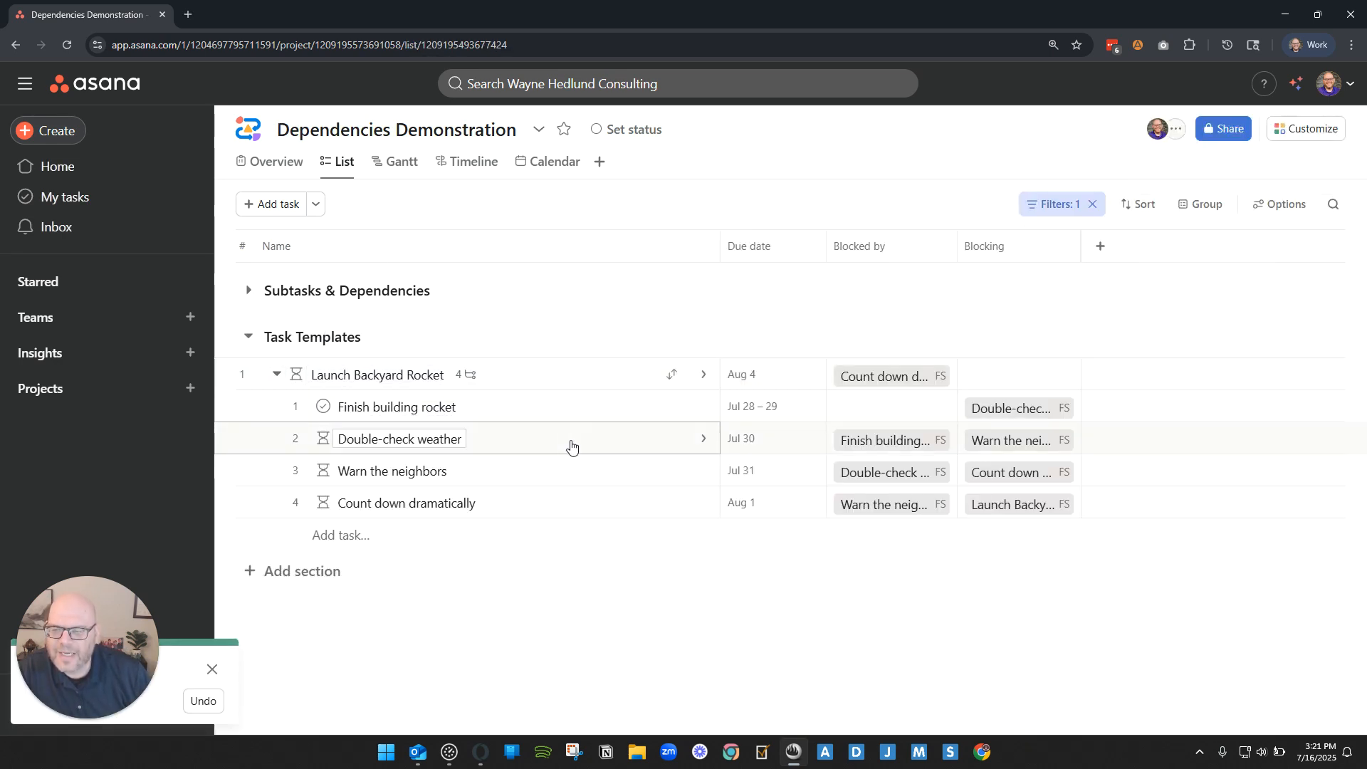
- Convert the Launch Backyard Rocket task to a task template
click(378, 374)
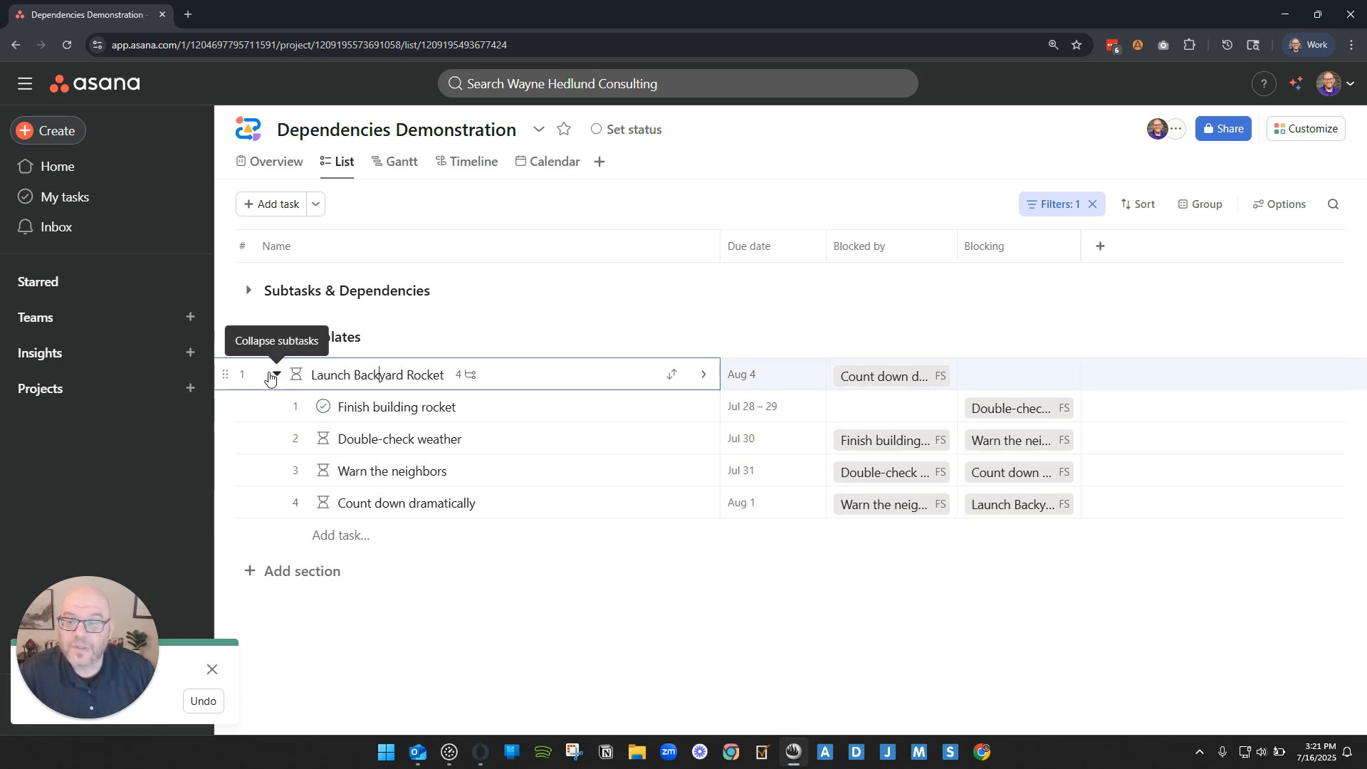
click(553, 385)
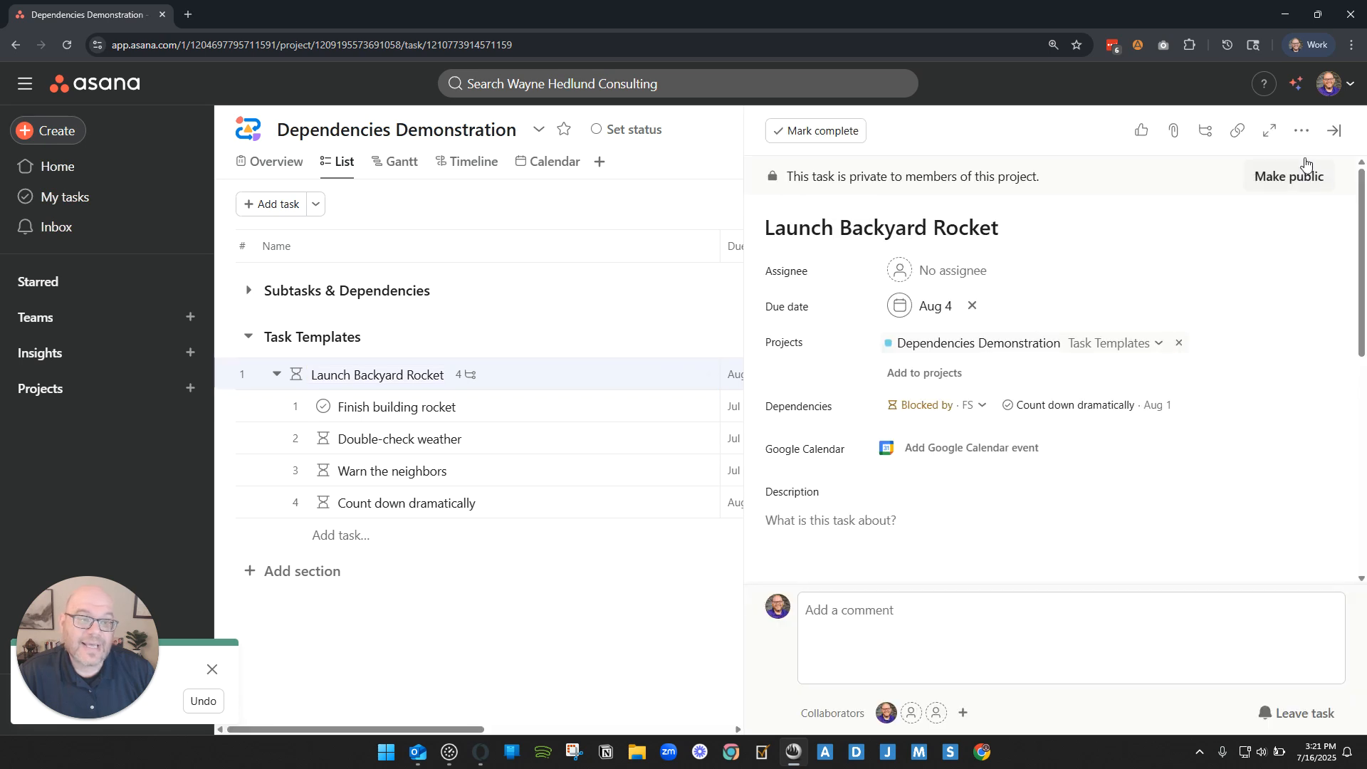
click(1301, 131)
mouse_move(1047, 373)
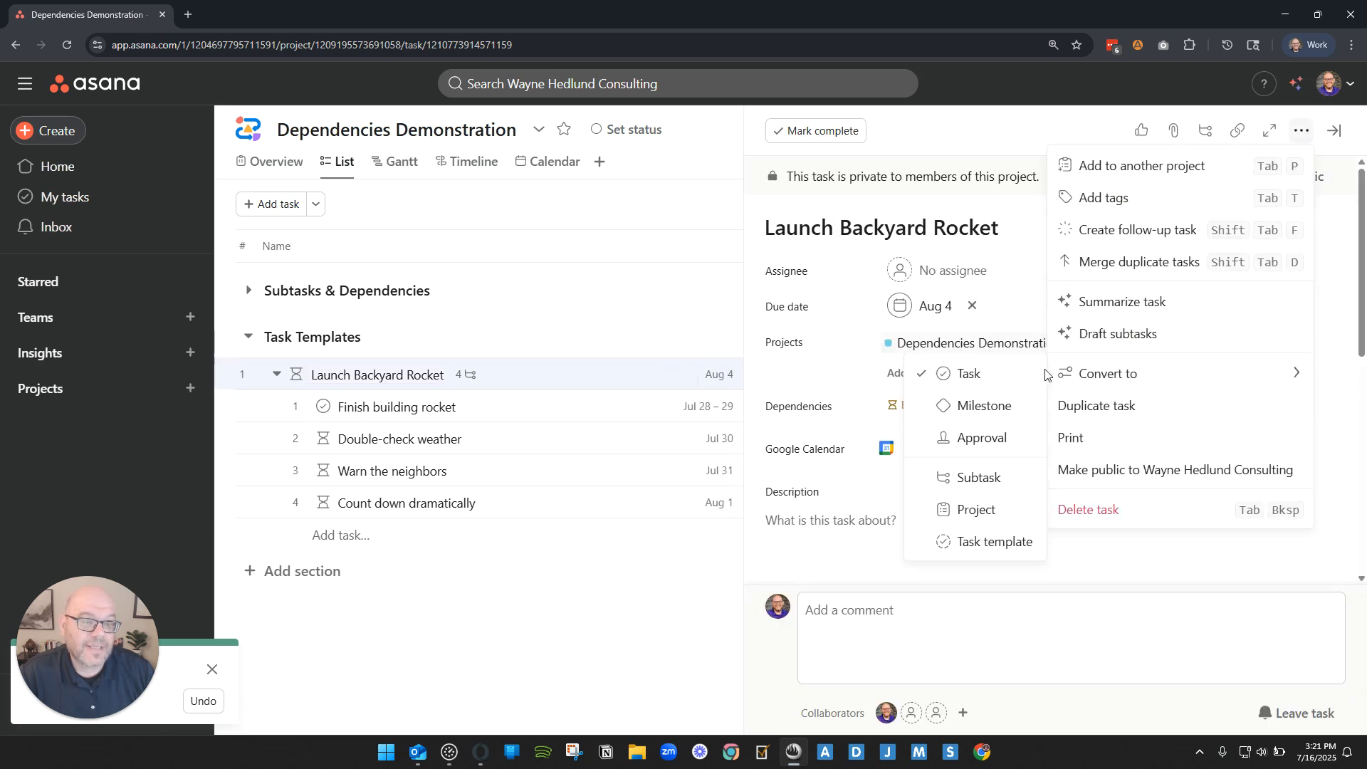
click(988, 544)
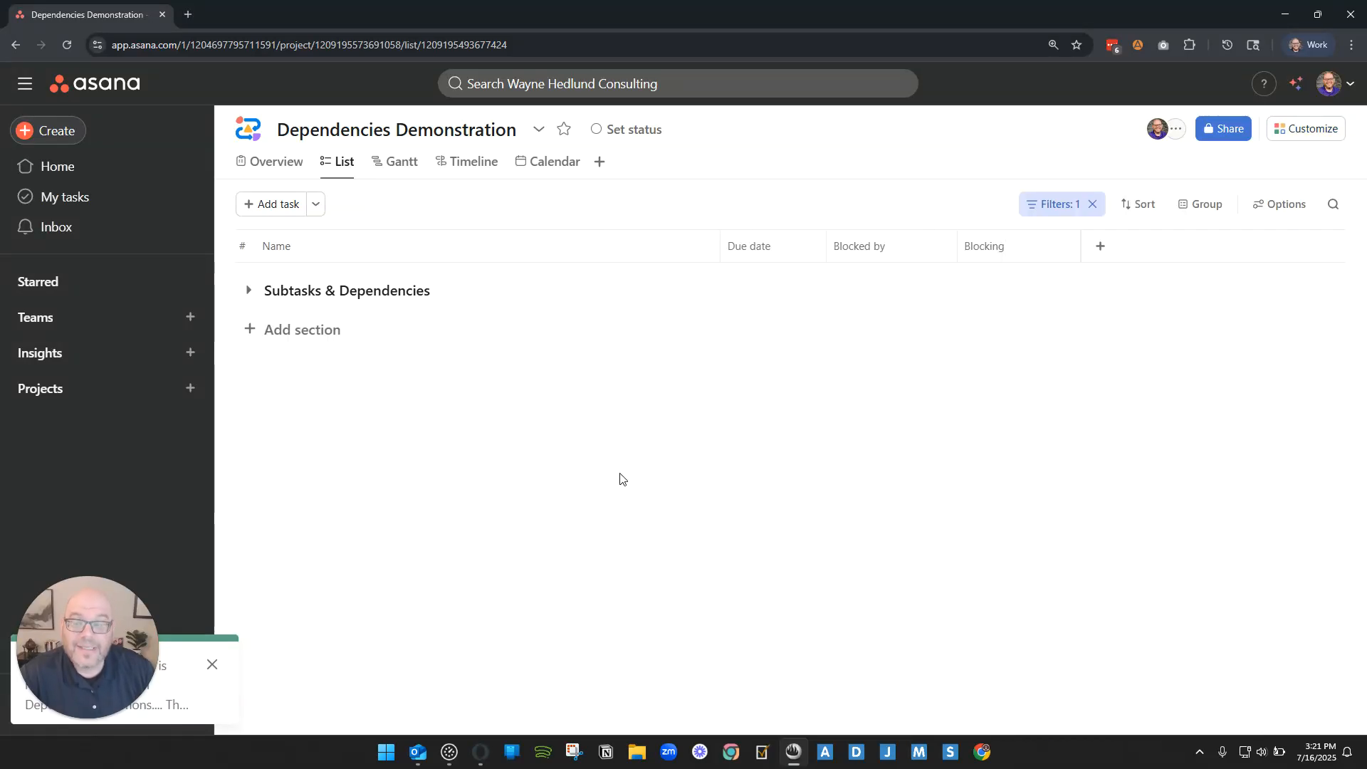
- Edit the Launch Backyard Rocket task template to add it to the Dependencies Demonstration project in the Task Templates section, and finish editing
click(1306, 129)
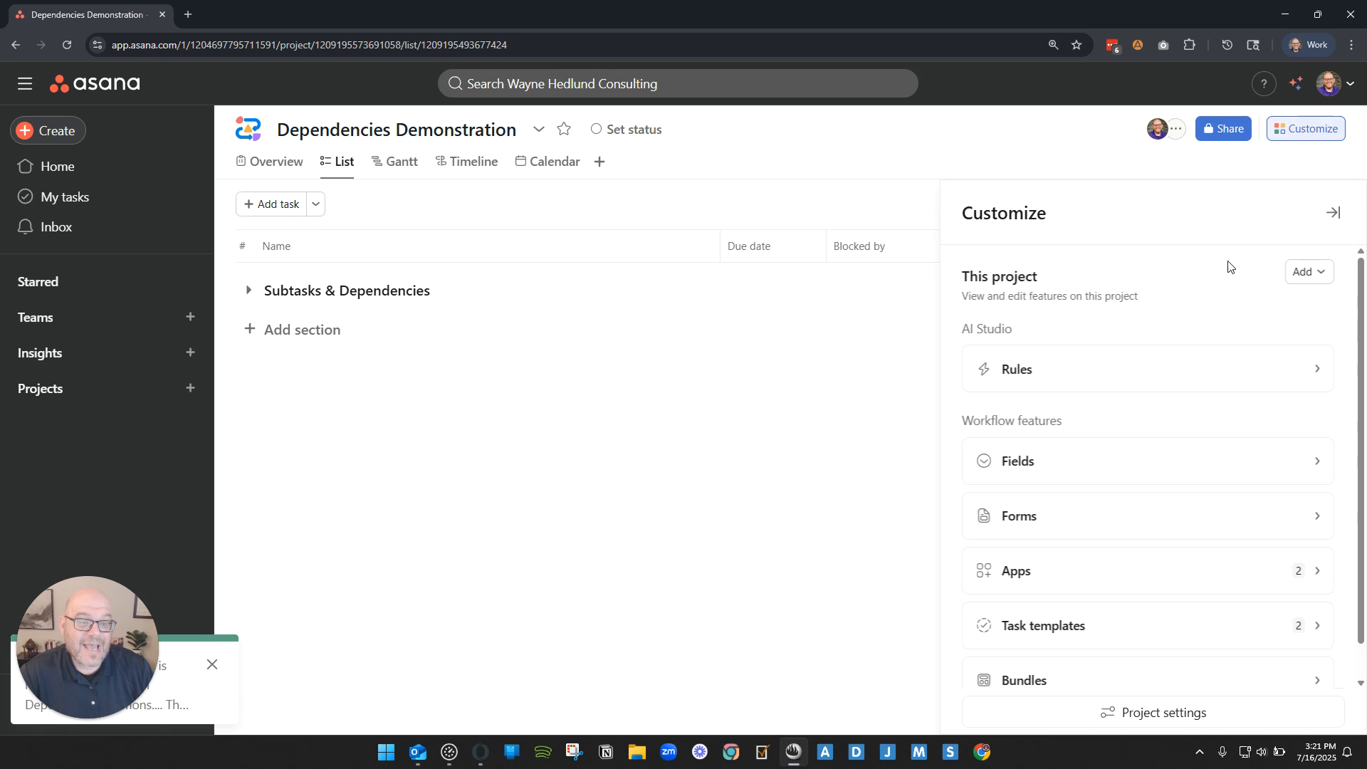
click(1235, 627)
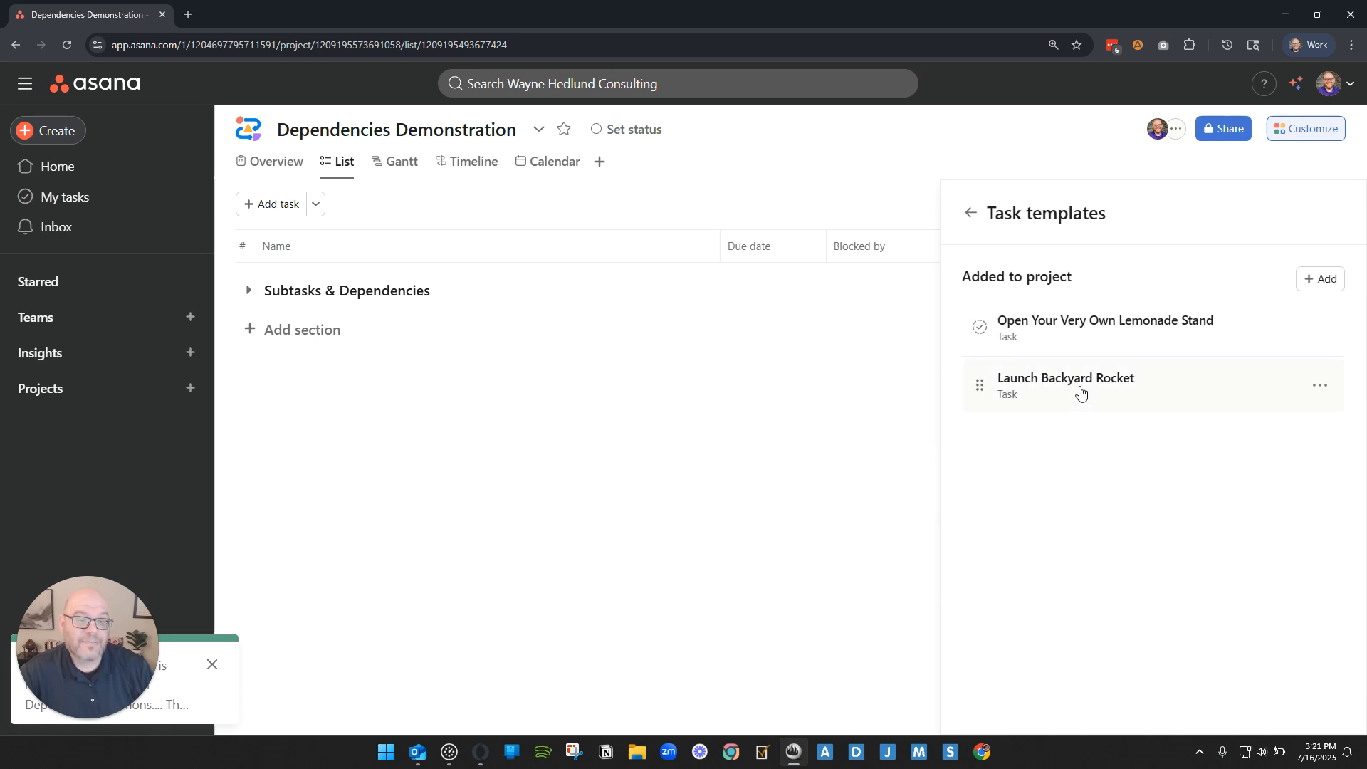
click(1097, 385)
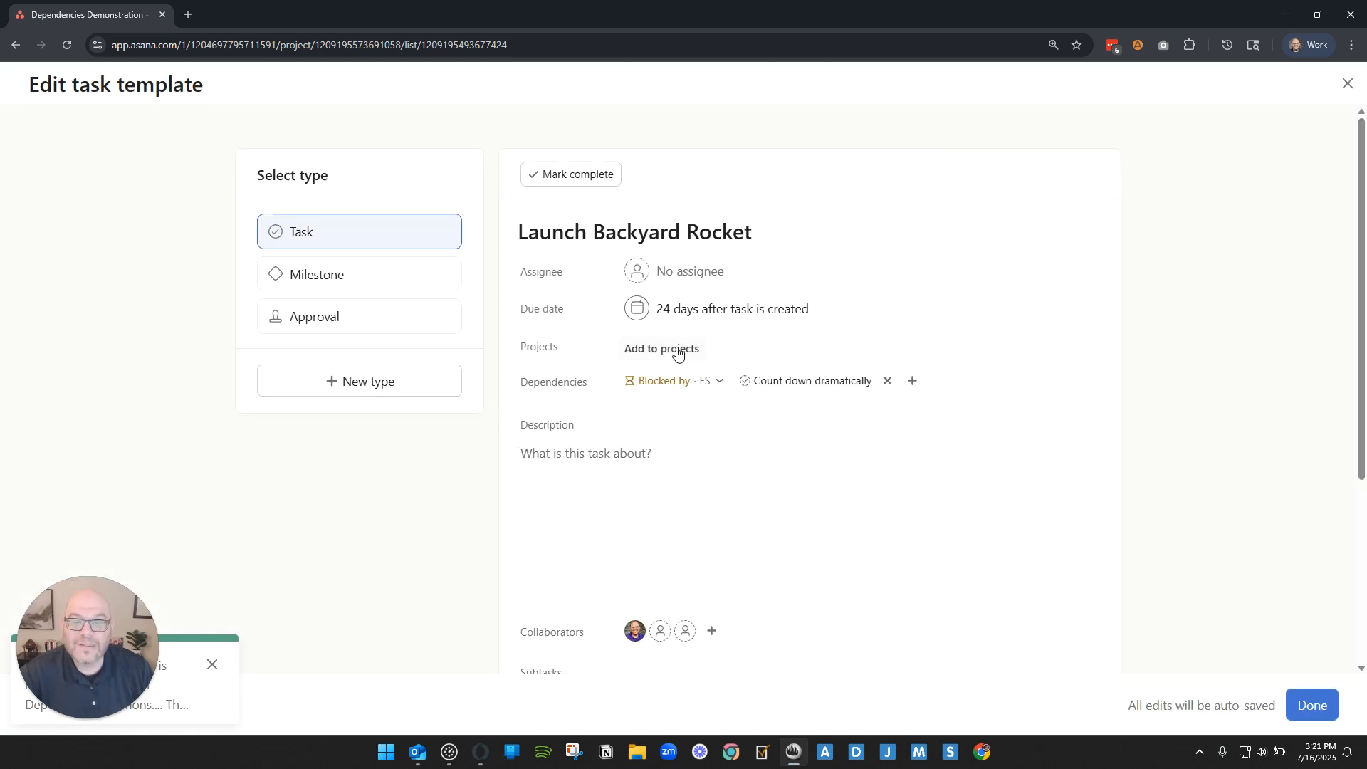
click(660, 350)
text(de)
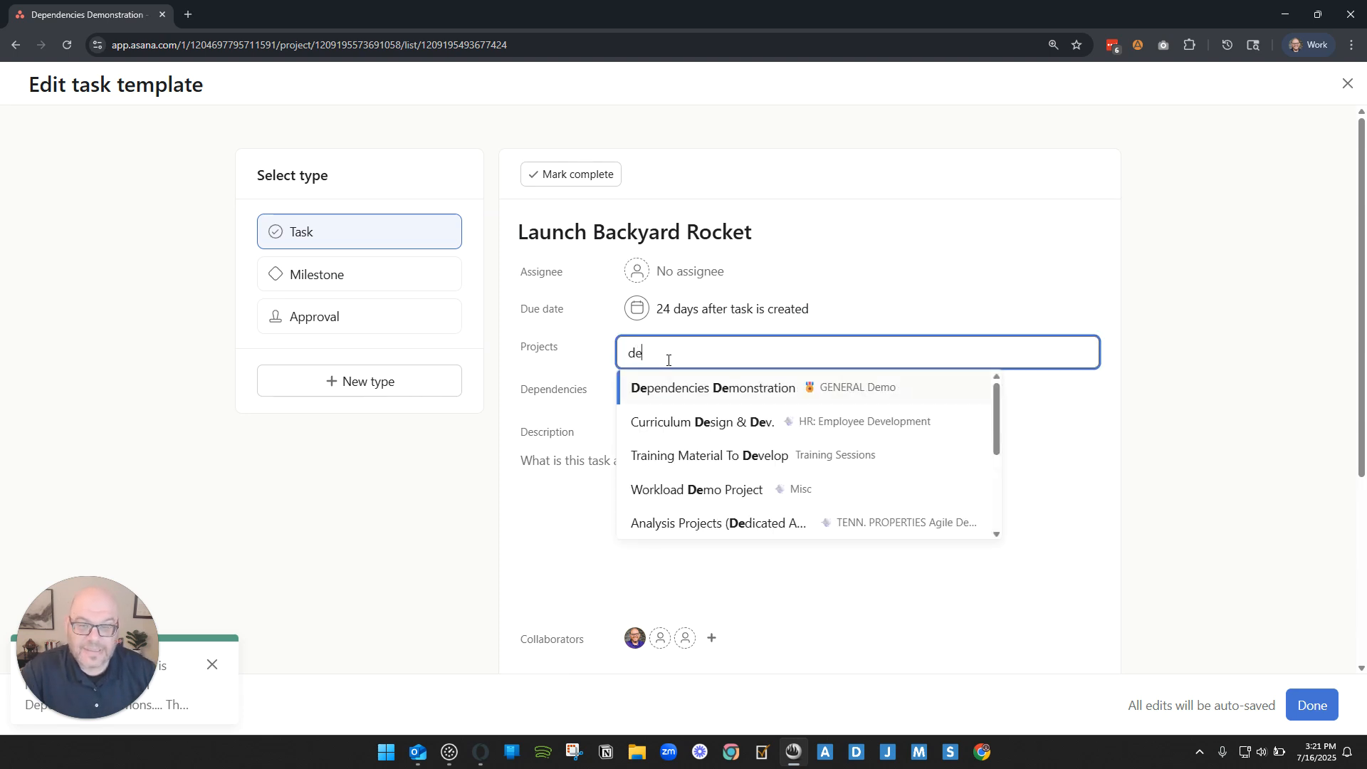
click(714, 390)
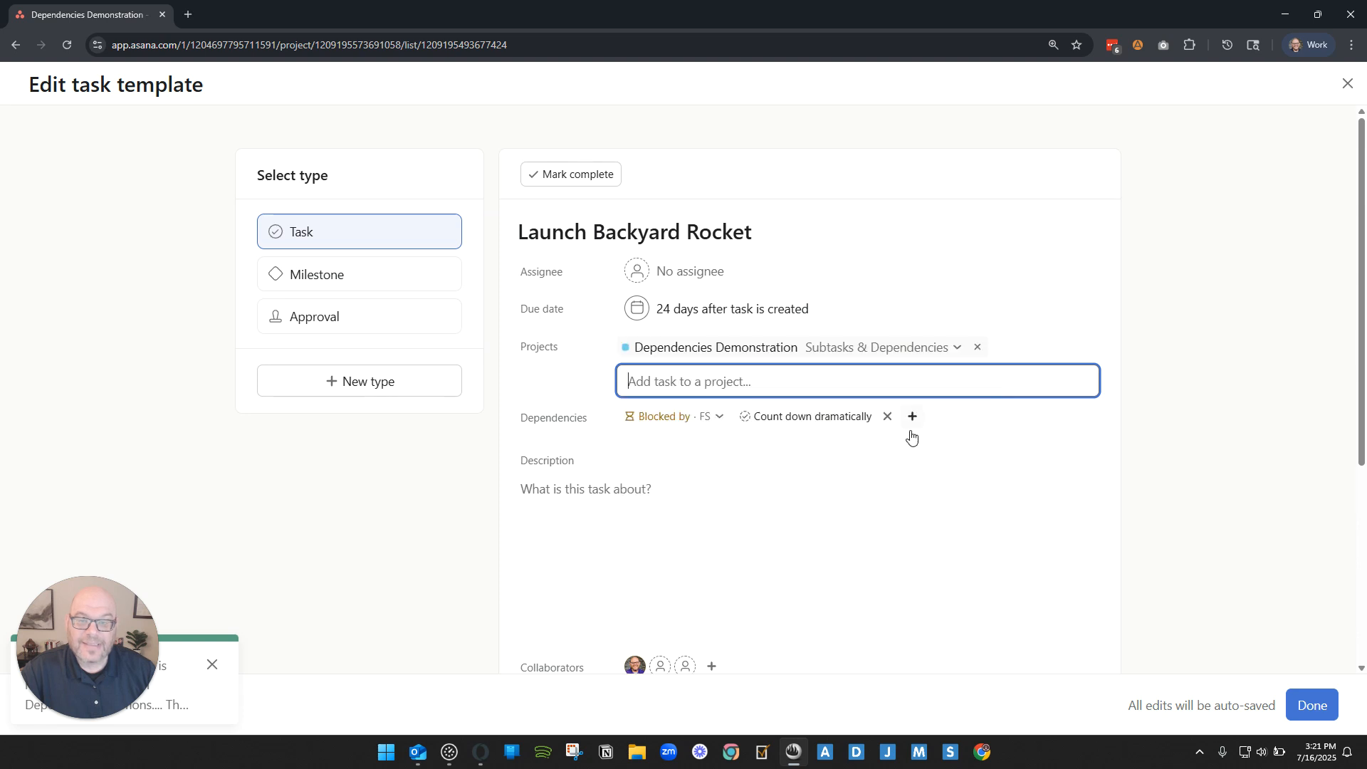
click(856, 352)
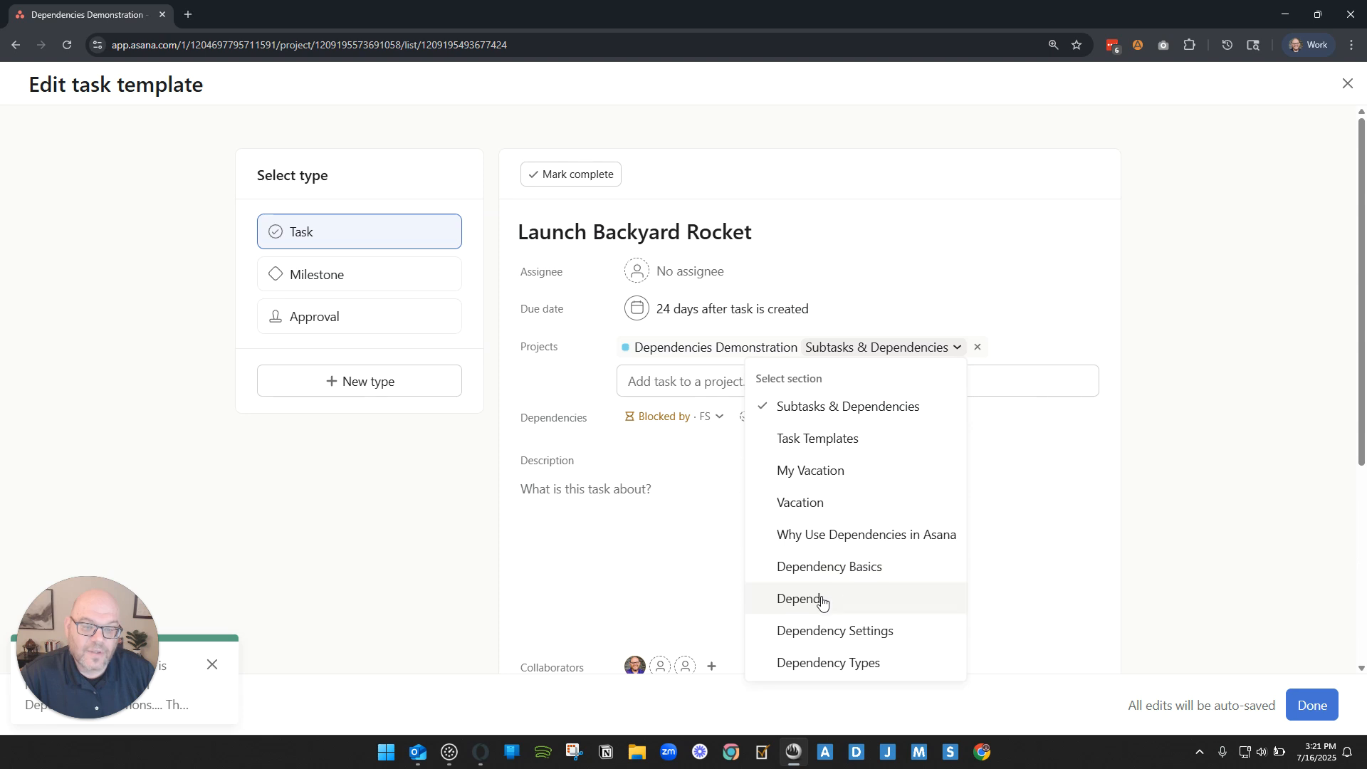
click(816, 441)
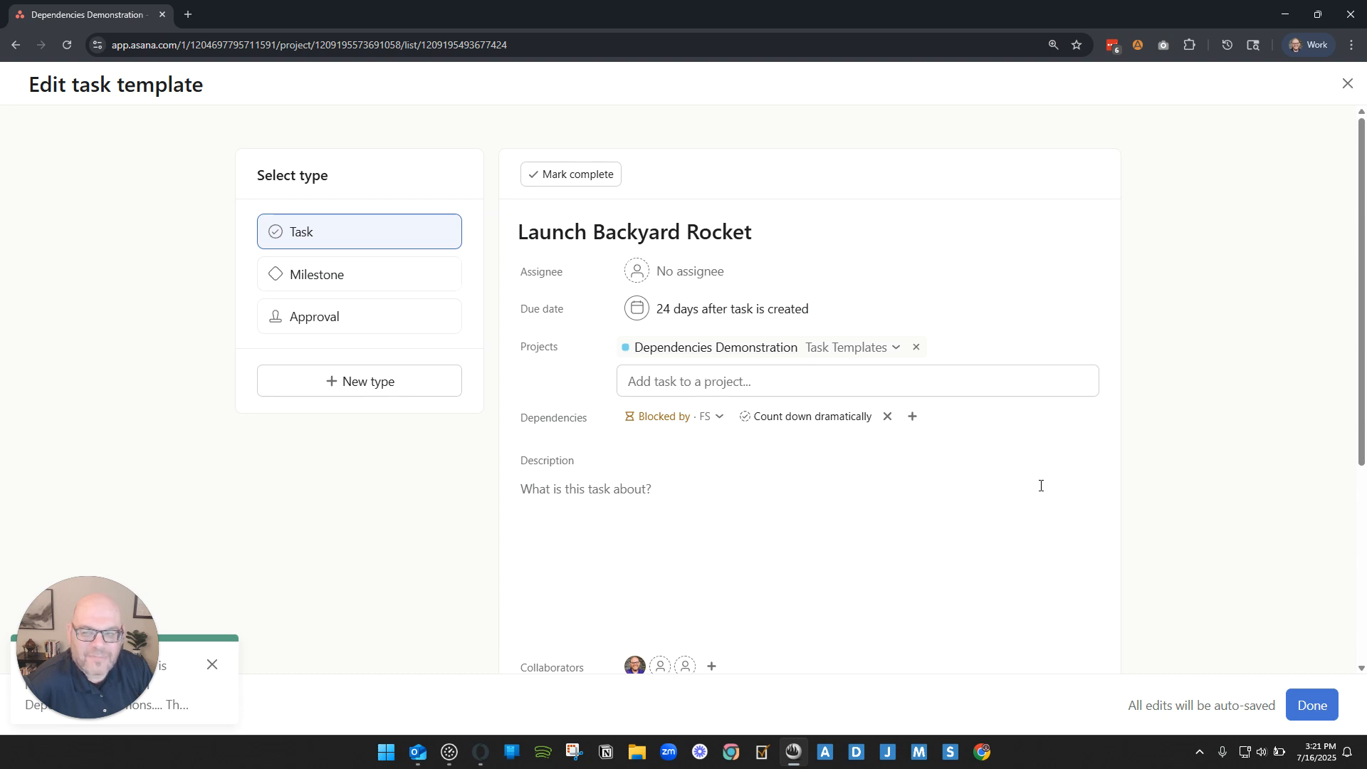
click(1317, 709)
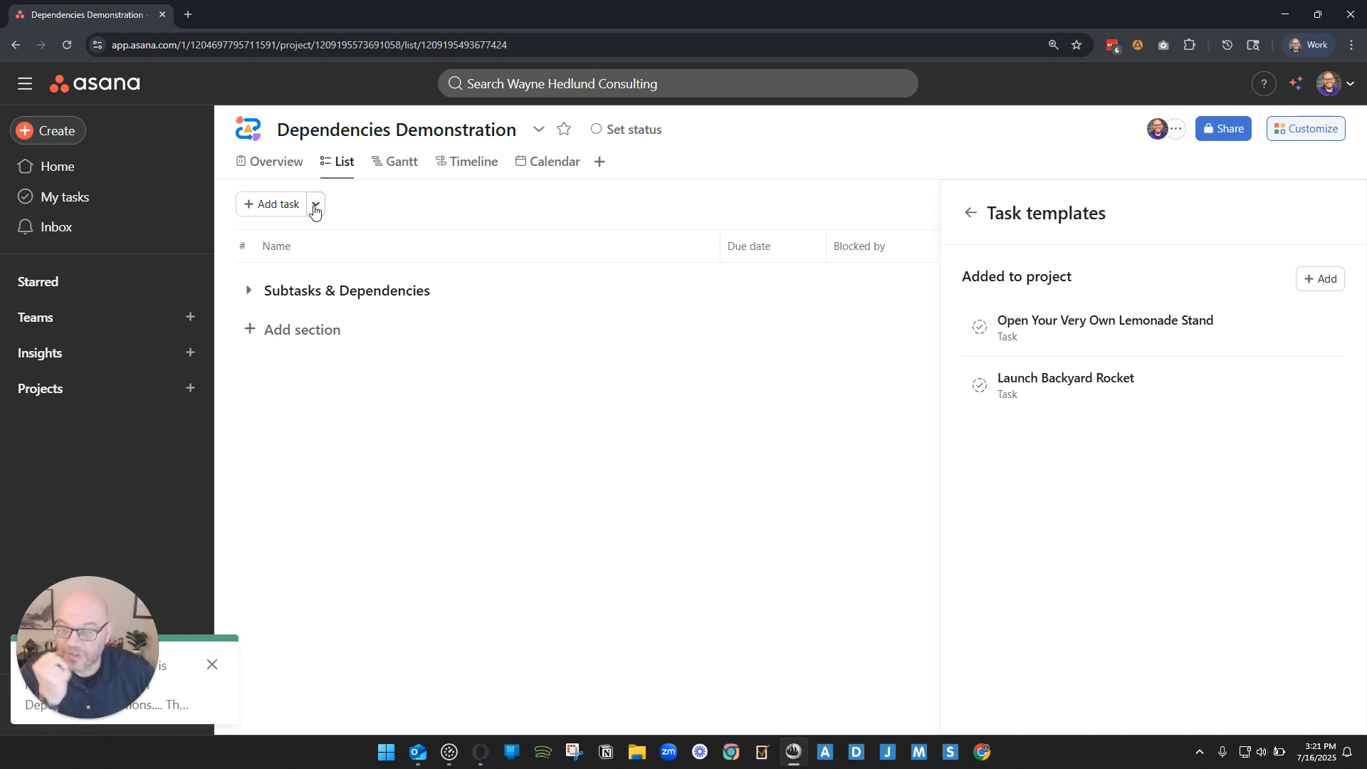
- Close the customization panel, add a task from the Launch Backyard Rocket template, and check its subtasks' due dates and dependencies
click(899, 199)
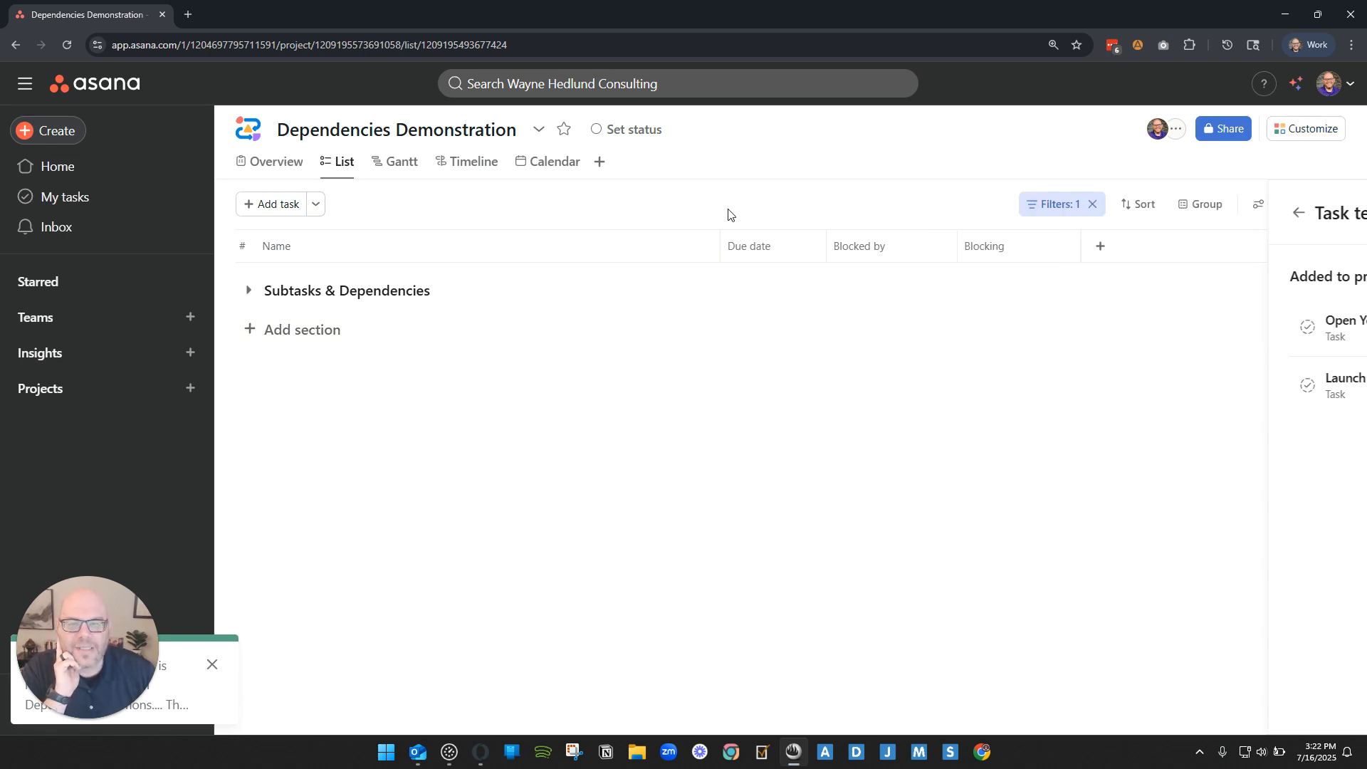
click(318, 207)
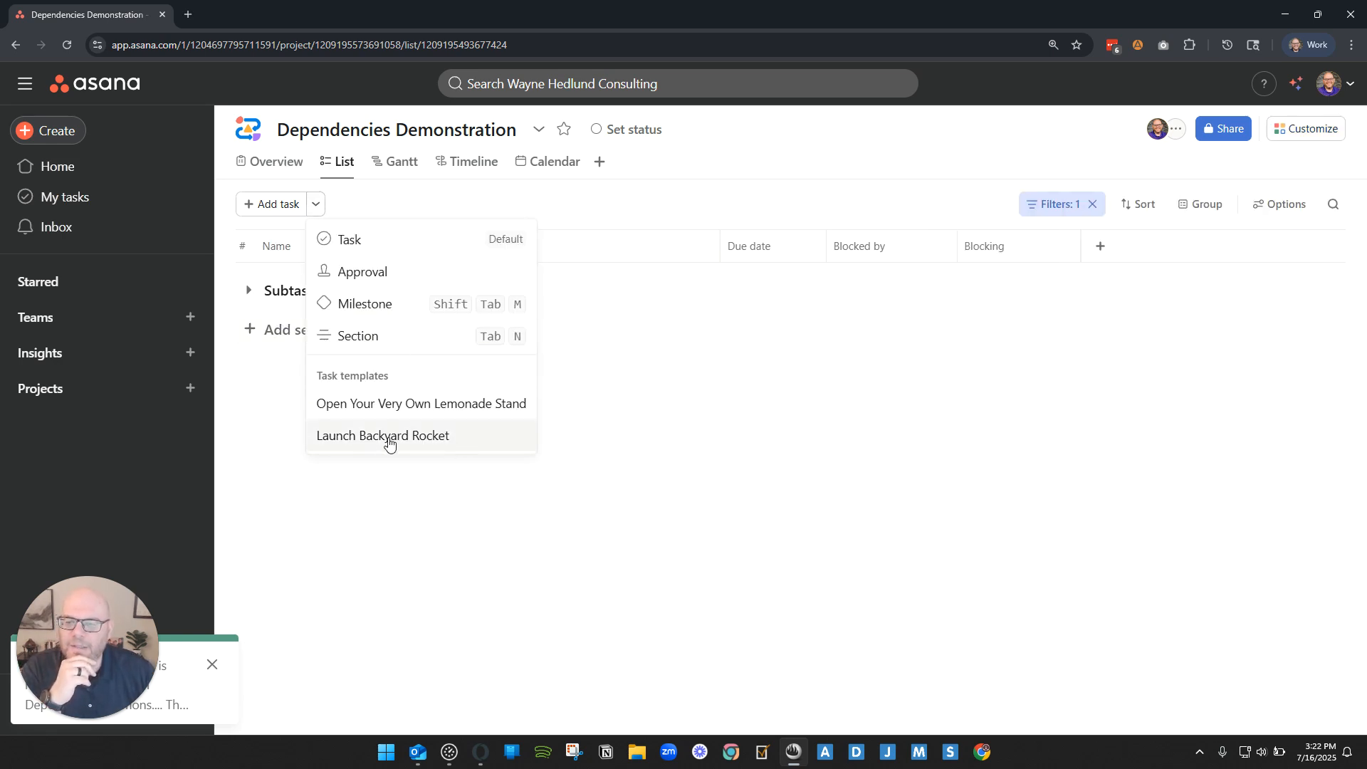
click(410, 444)
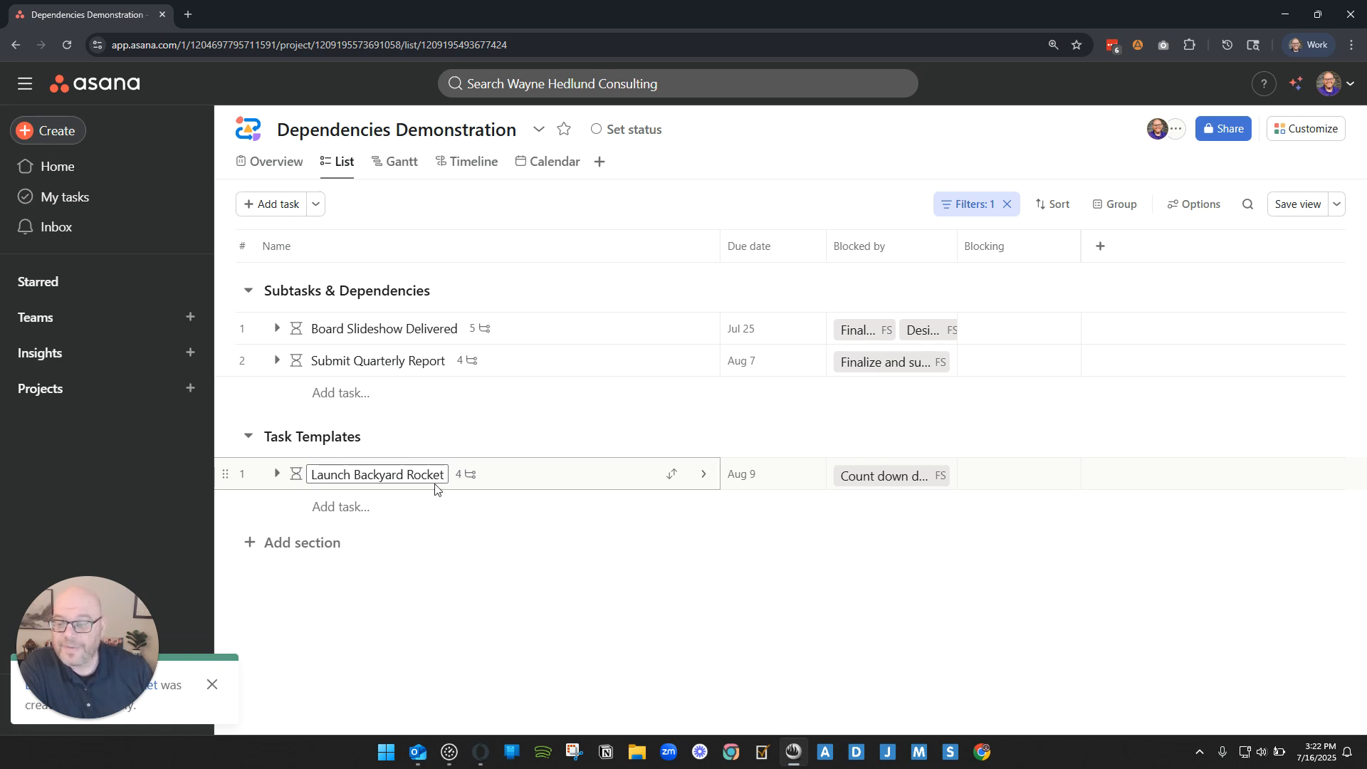
click(212, 685)
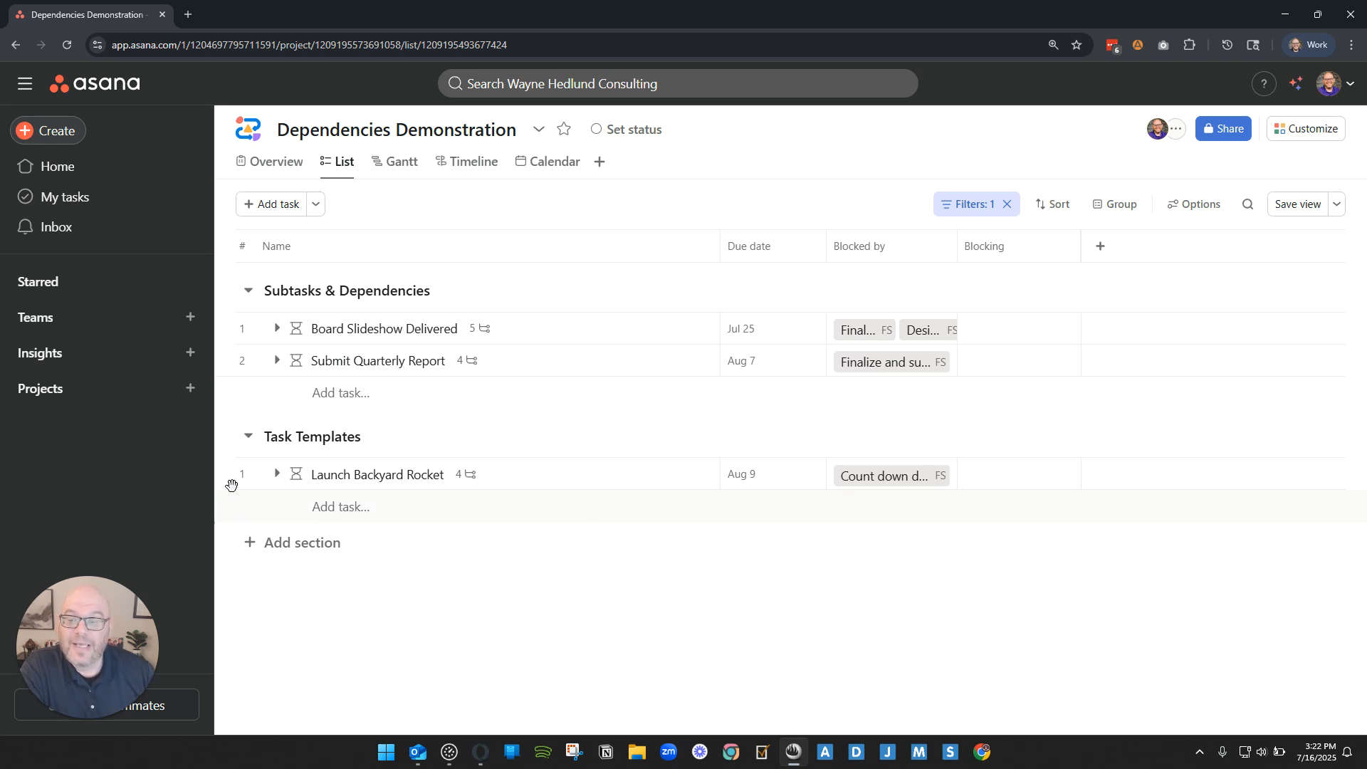
click(277, 474)
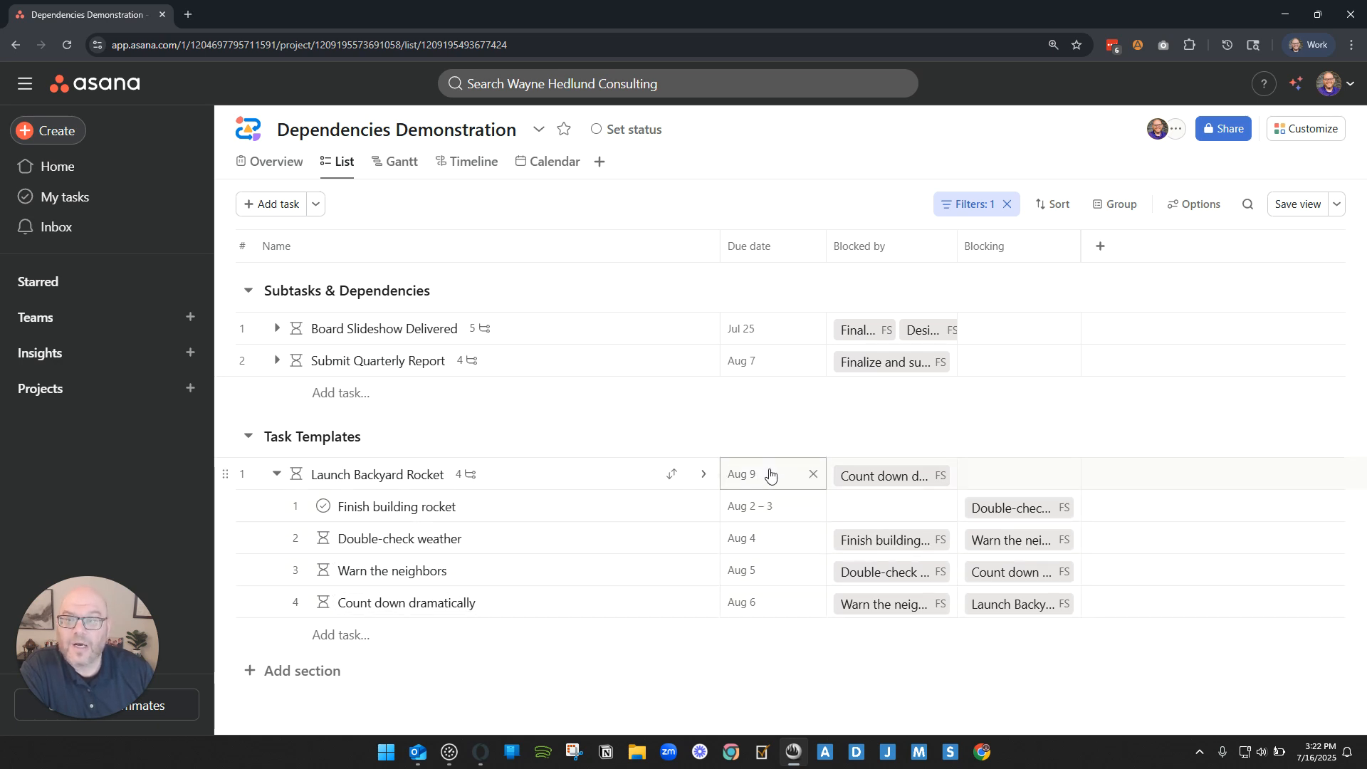
click(276, 474)
- Collapse the Subtasks & Dependencies section and add four more tasks from the Launch Backyard Rocket template
click(316, 205)
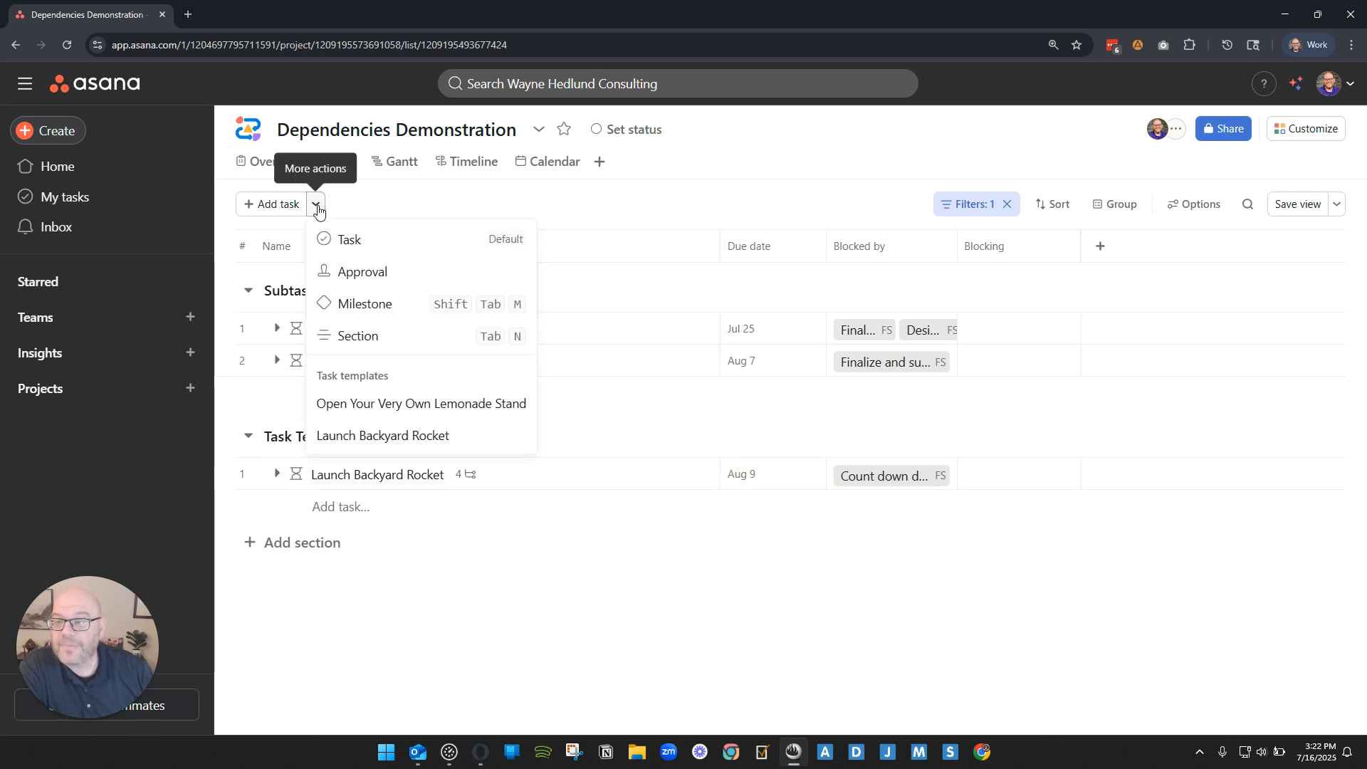
click(249, 289)
click(316, 205)
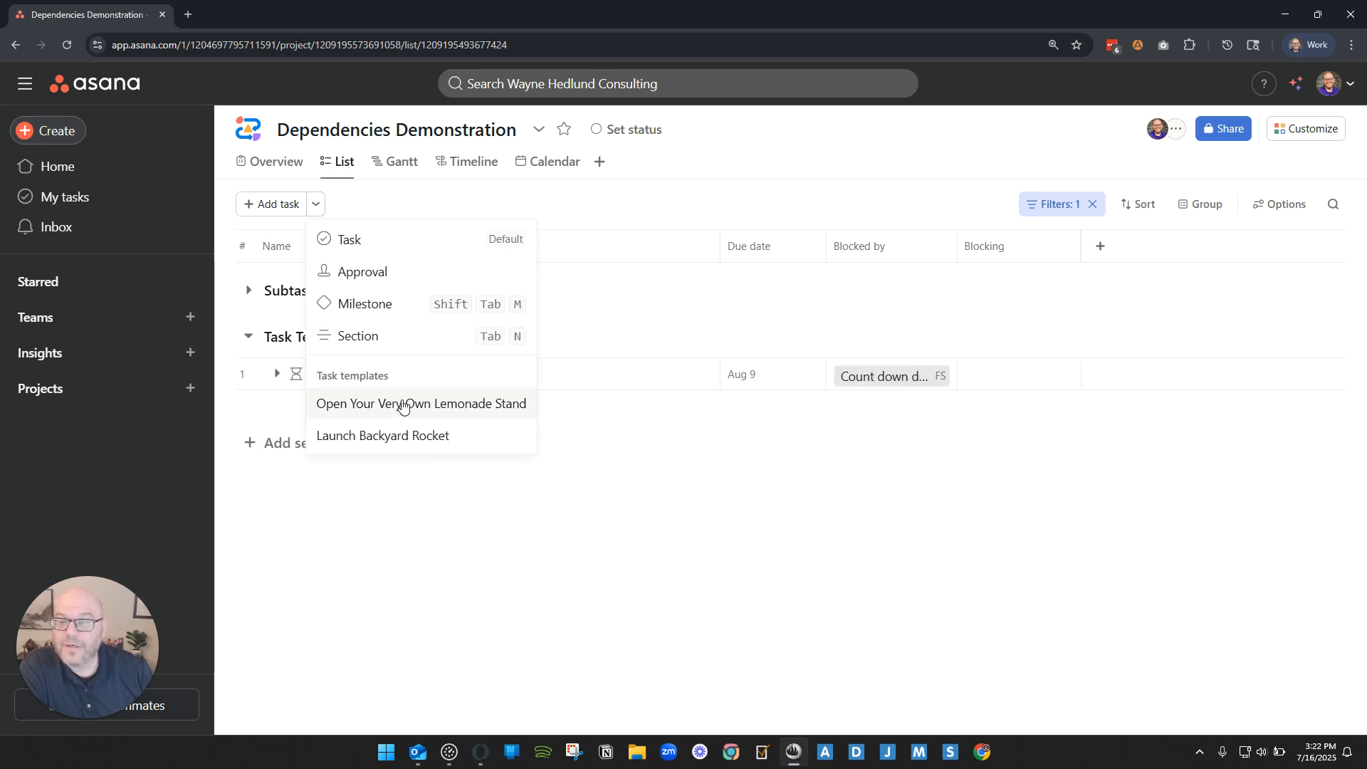
click(378, 435)
click(316, 205)
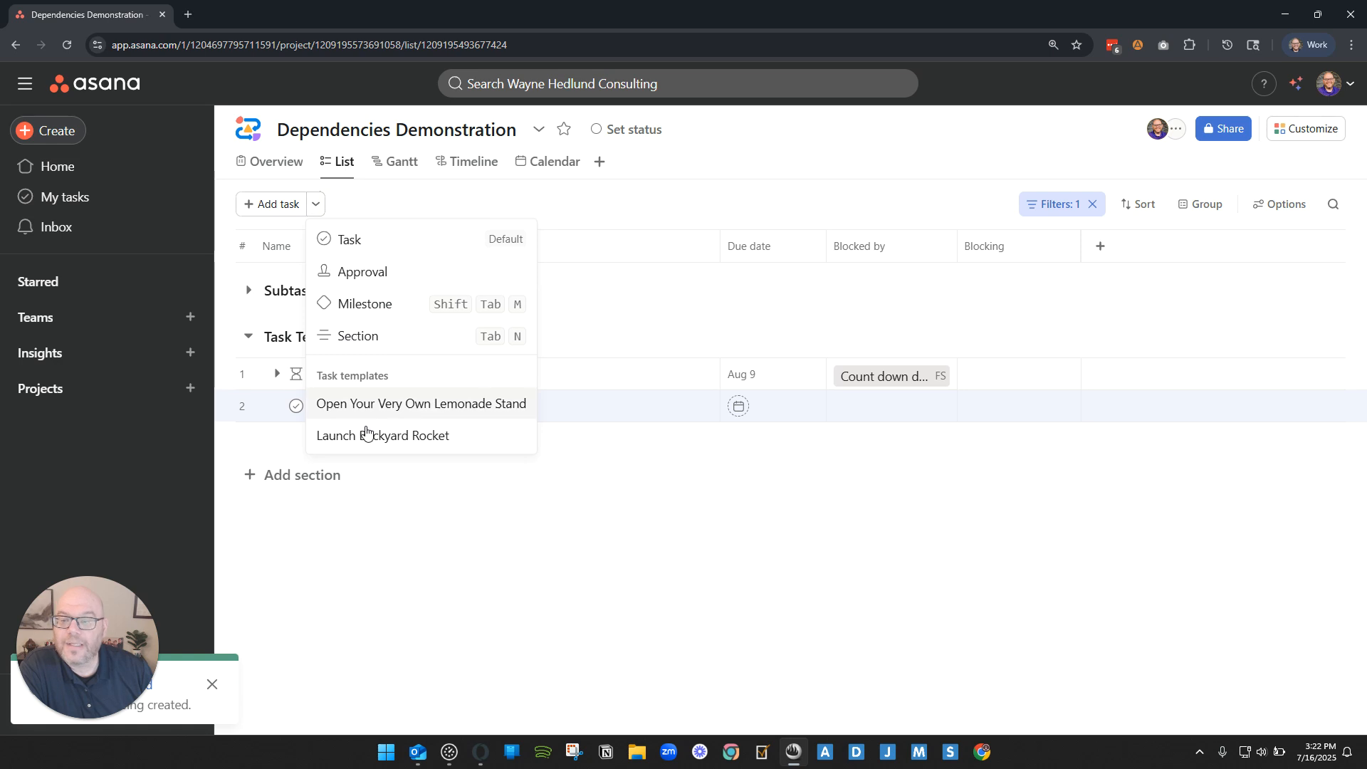
click(365, 432)
click(316, 205)
click(374, 435)
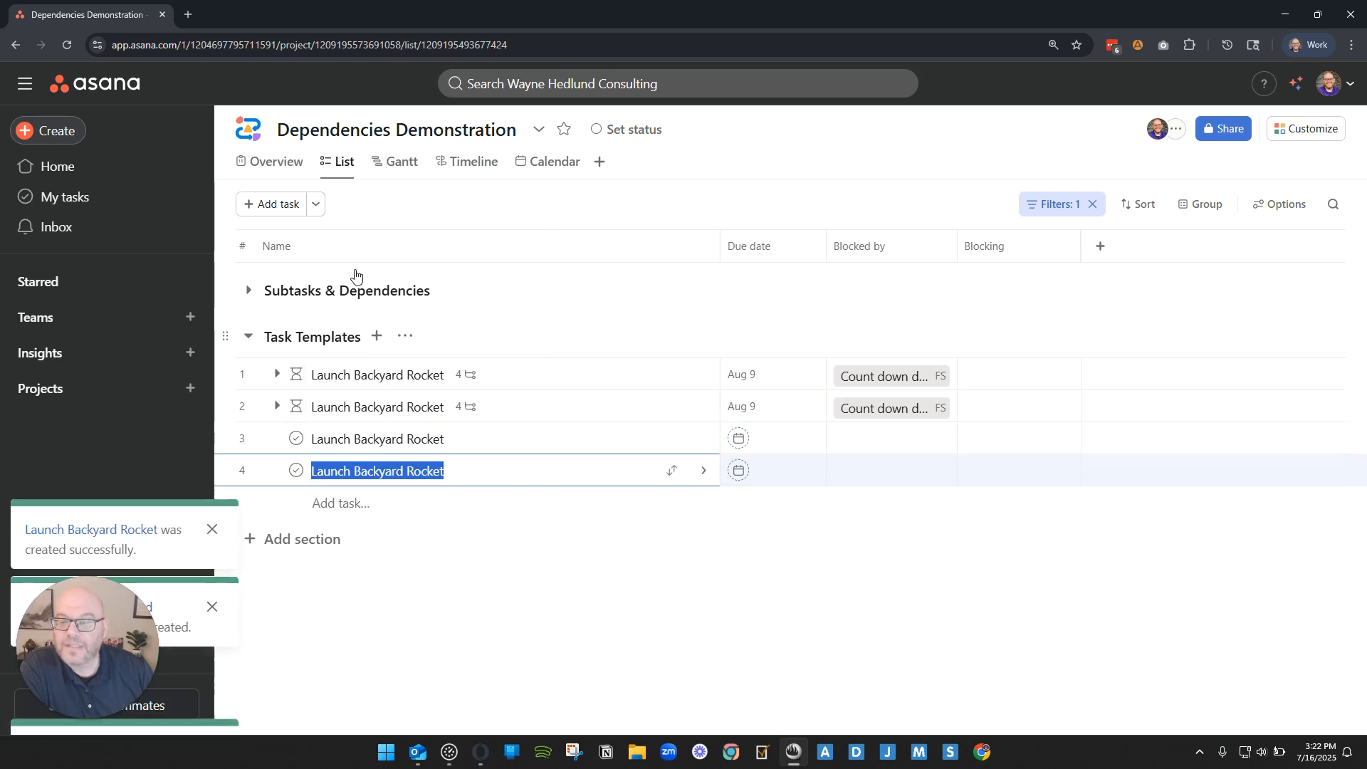
click(316, 205)
click(374, 435)
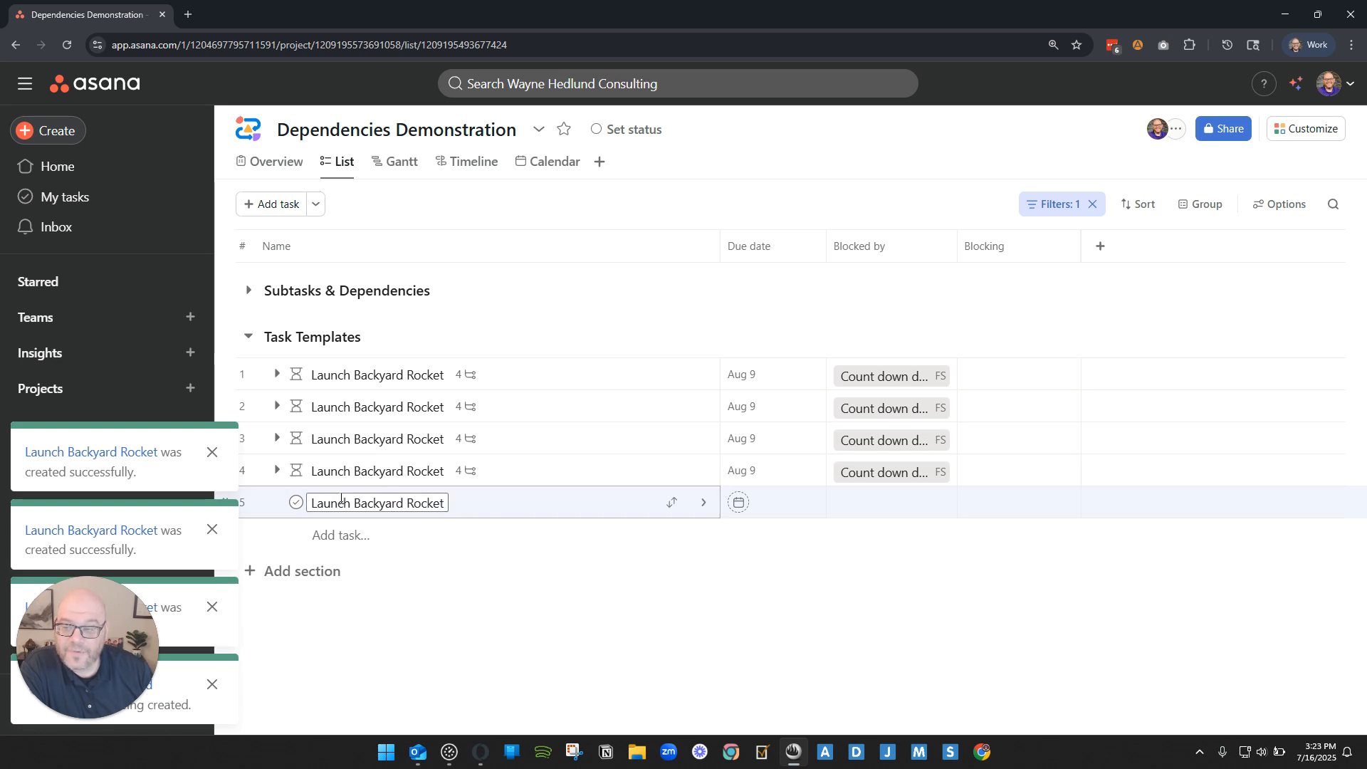
- Dismiss the notifications about the tasks created from the template
click(212, 452)
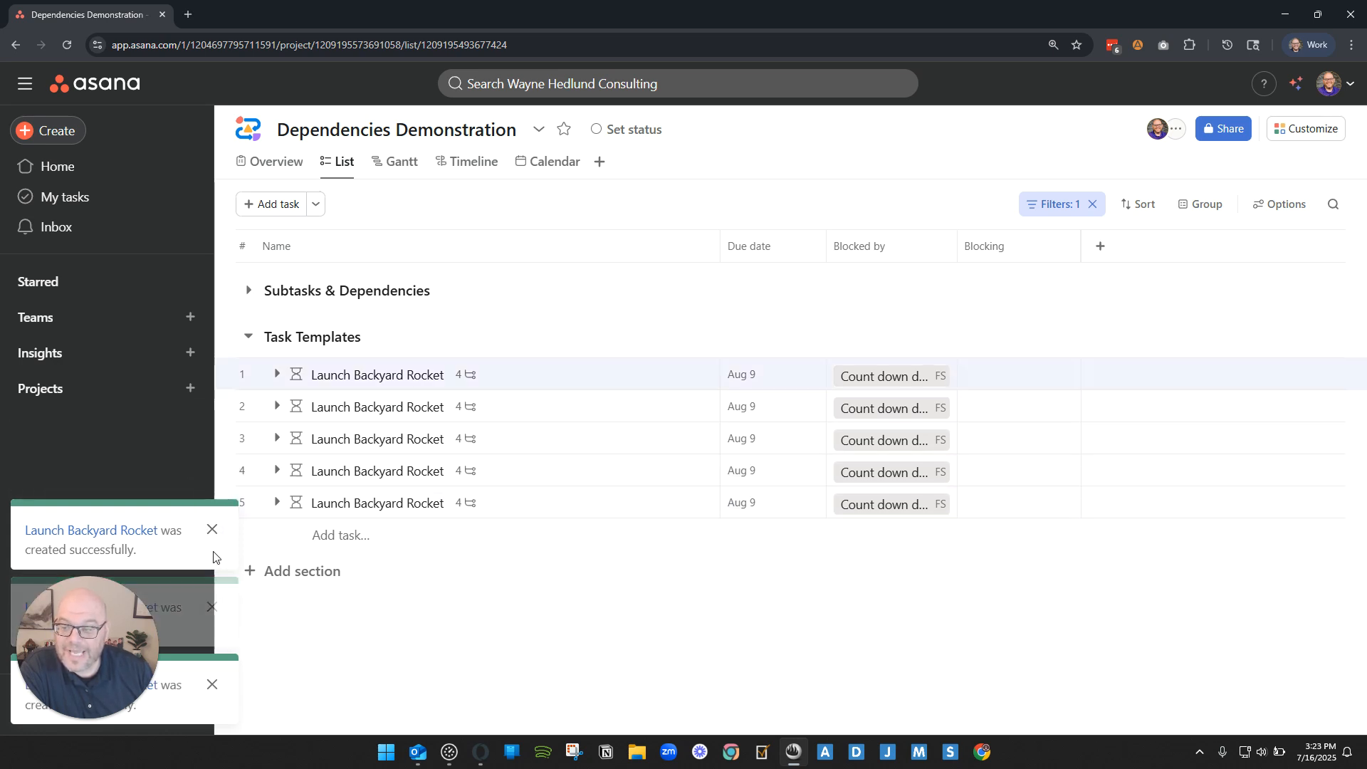
click(213, 607)
click(213, 684)
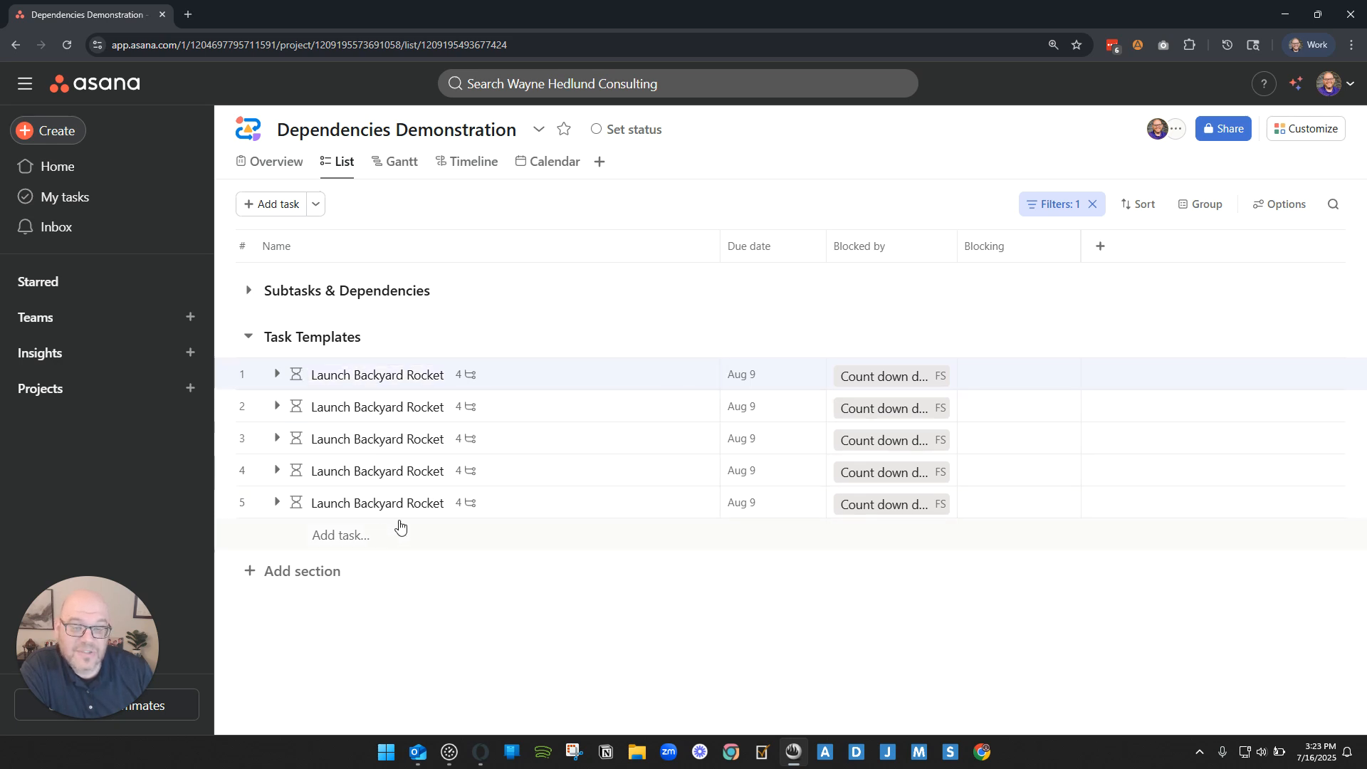
- Set the fifth Launch Backyard Rocket task's due date to Aug 29 and the fourth's to Aug 22, saving the dependent date changes
click(769, 506)
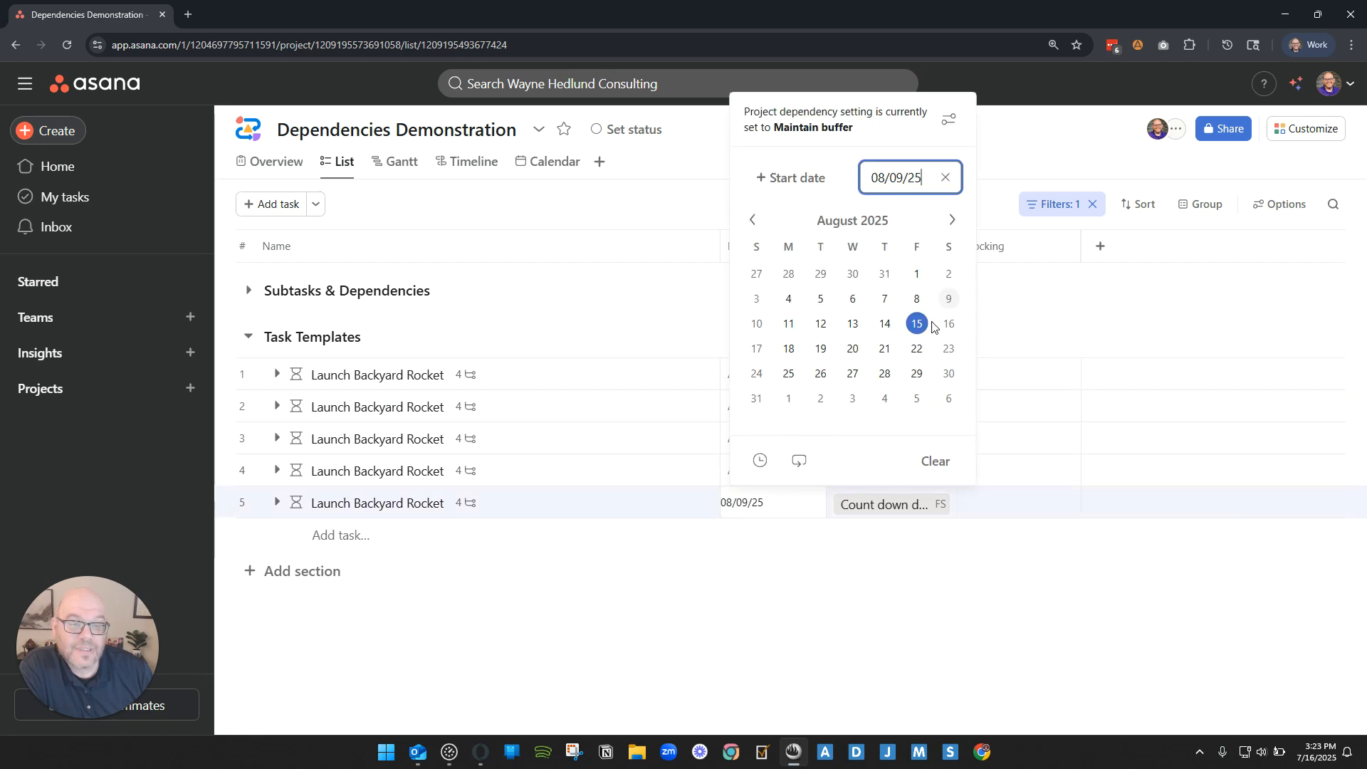
click(918, 374)
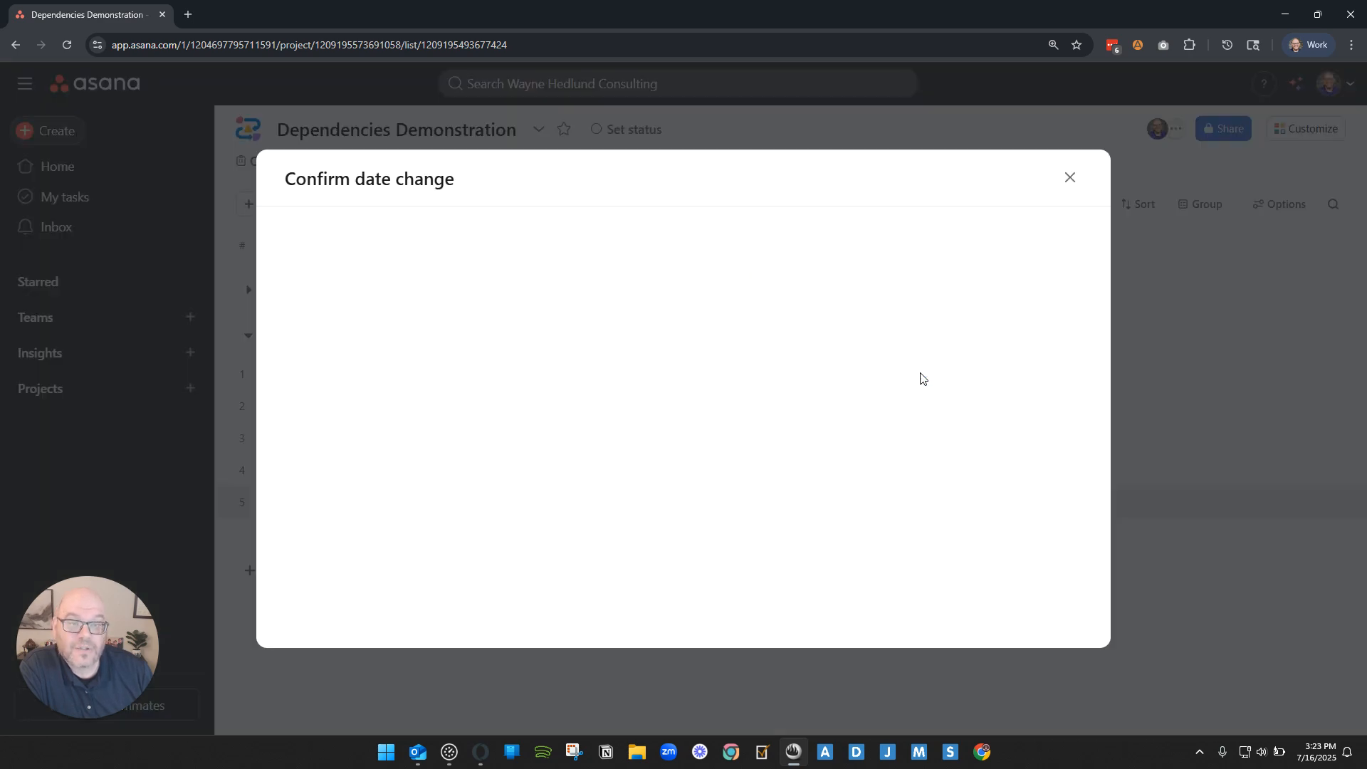
click(1024, 620)
click(784, 470)
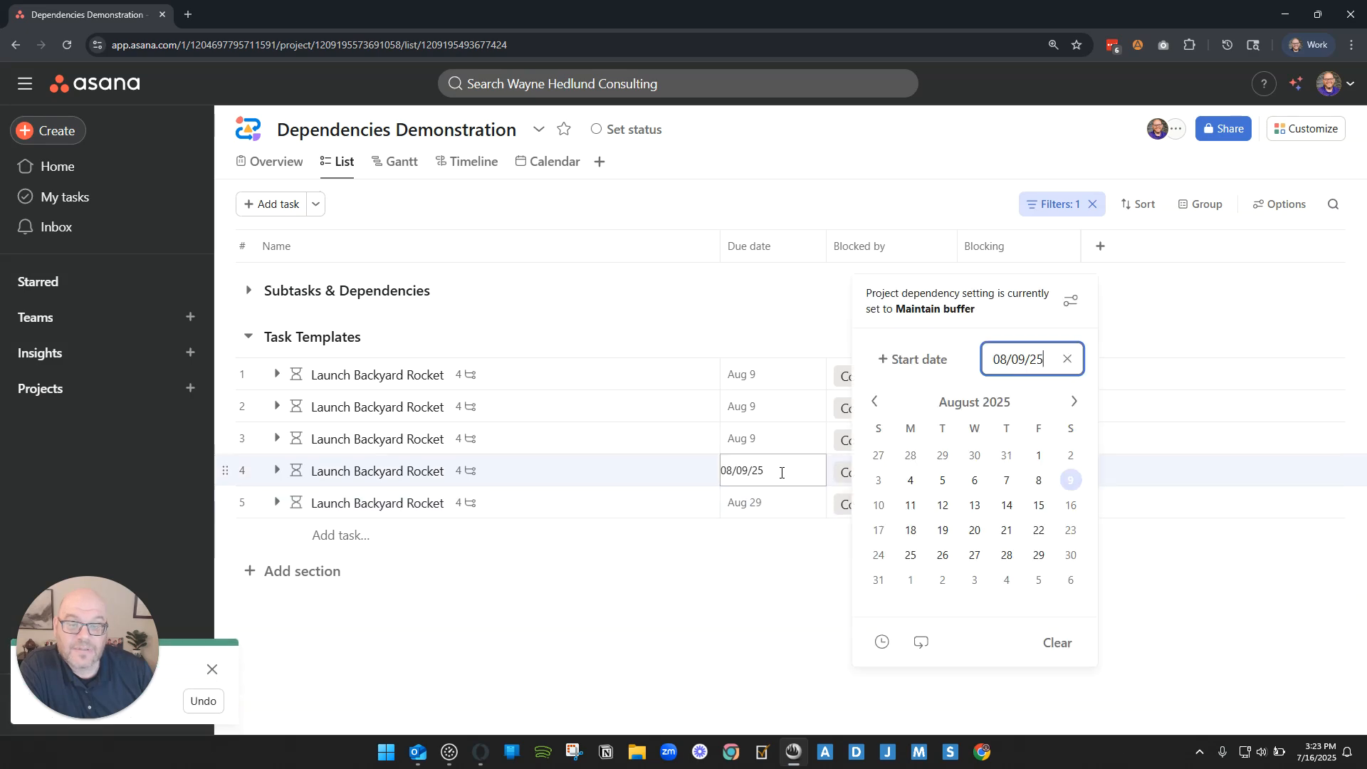
click(1038, 531)
click(1039, 622)
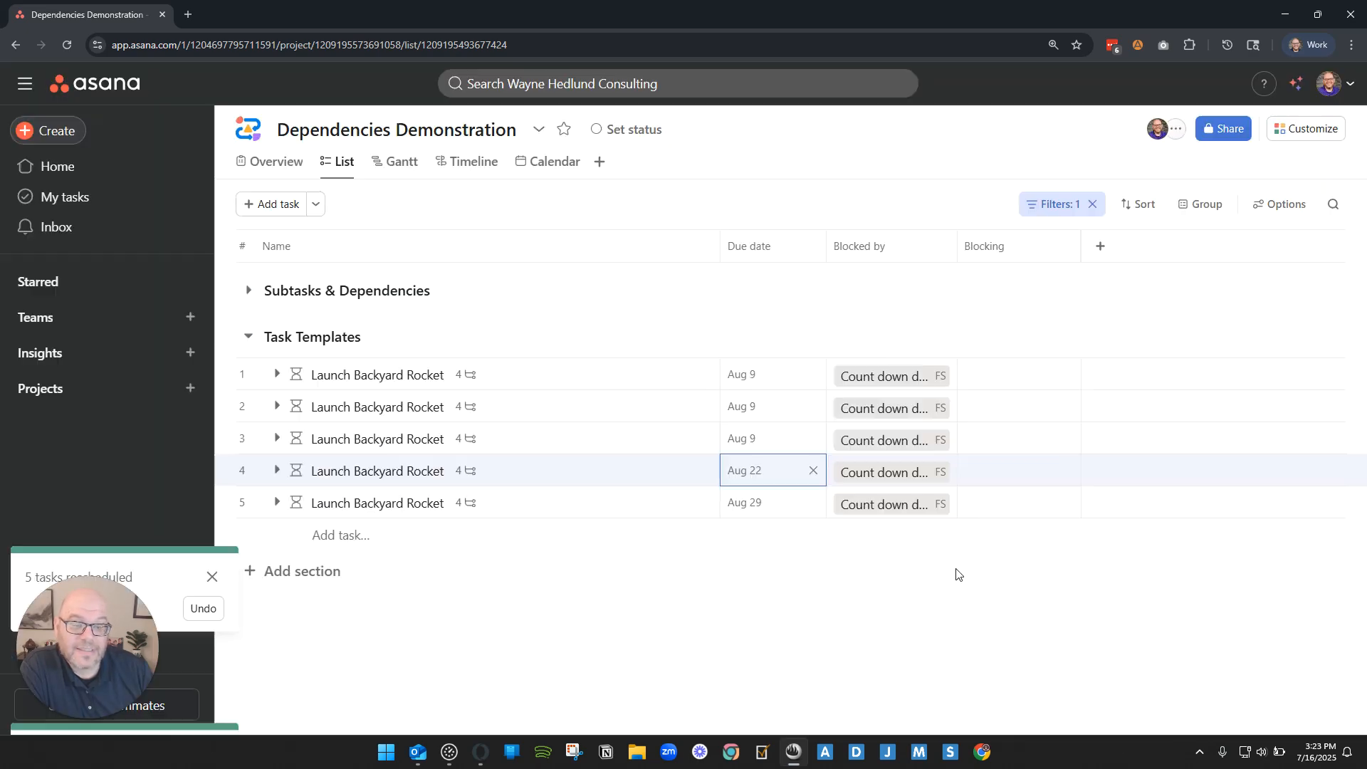
- Set the third Launch Backyard Rocket task's due date to Aug 15 and the second's to Aug 8
click(778, 439)
click(1038, 433)
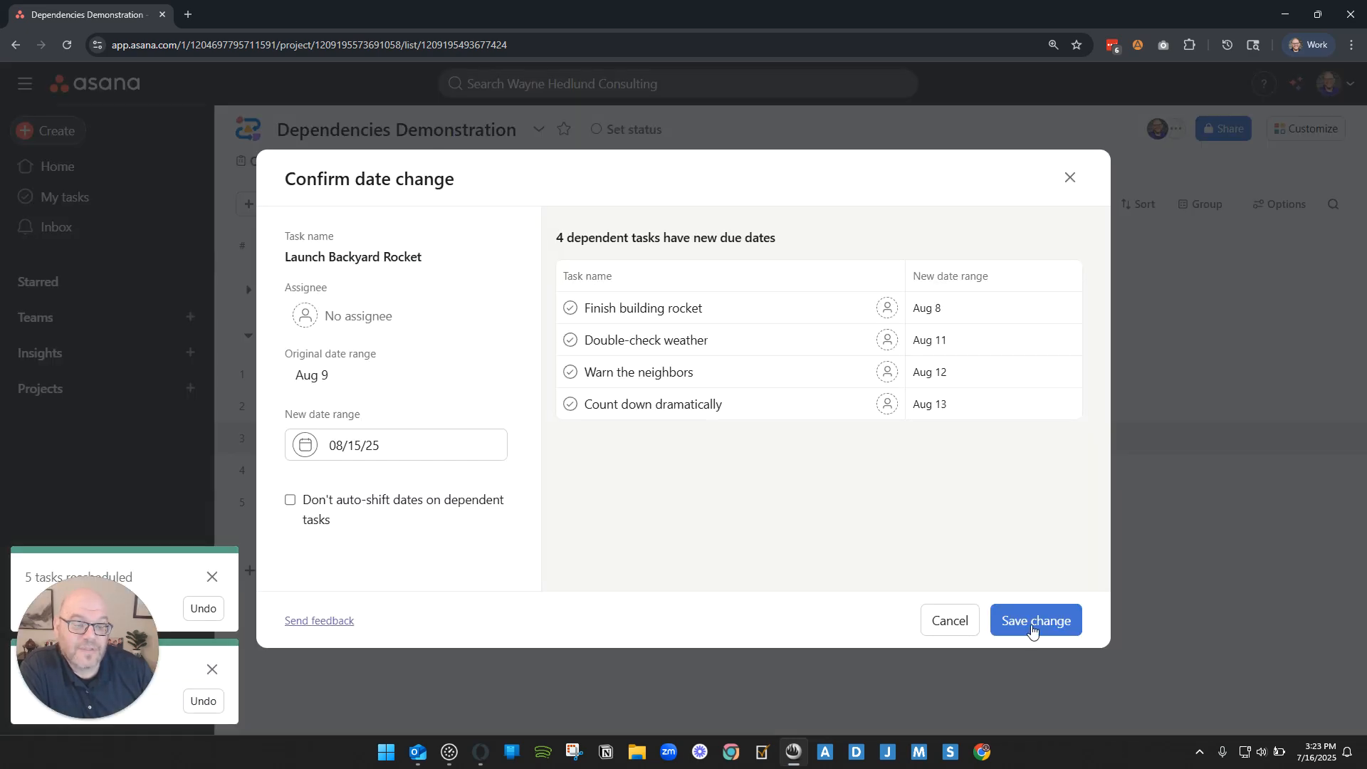
click(1036, 621)
click(775, 423)
click(1038, 408)
- Set the first Launch Backyard Rocket task's due date to Aug 1 and save the shifted dates of its dependent subtasks
click(747, 378)
click(783, 376)
click(1037, 386)
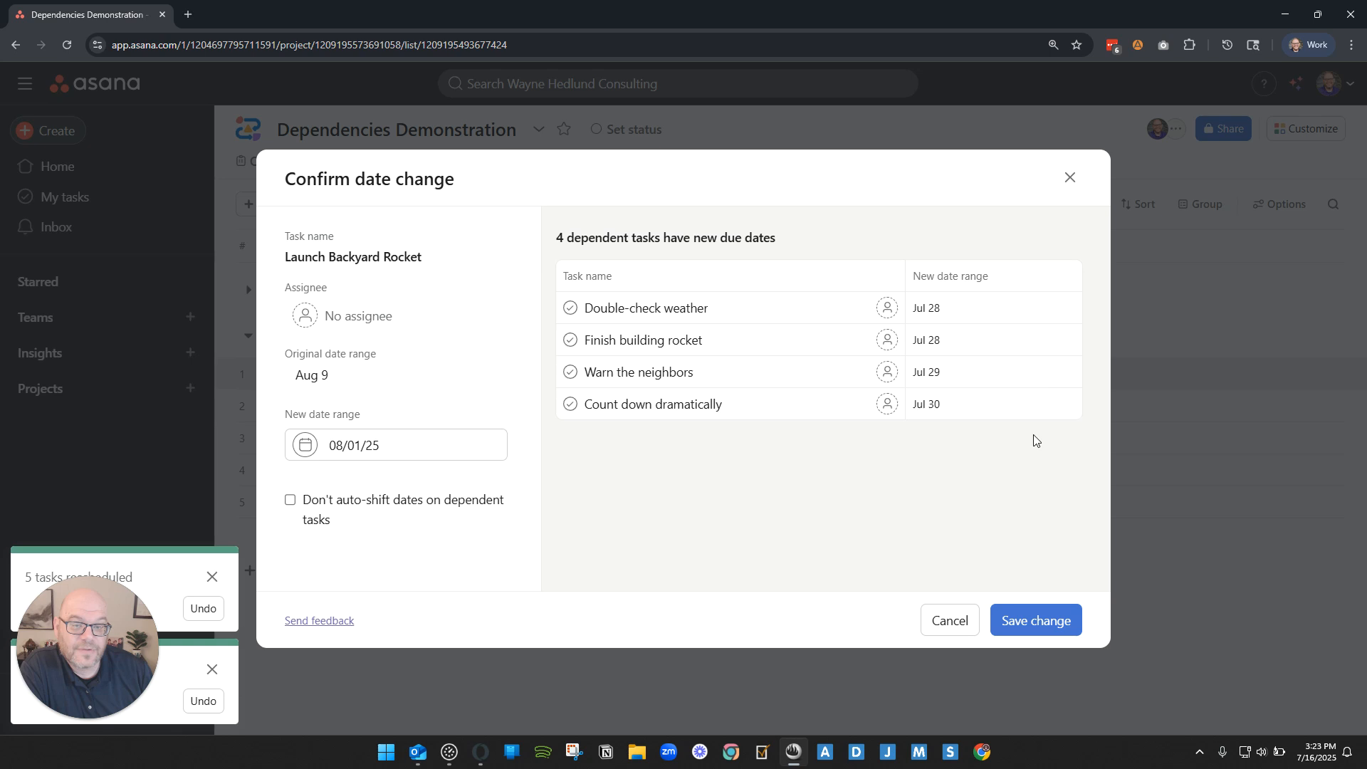
click(1035, 621)
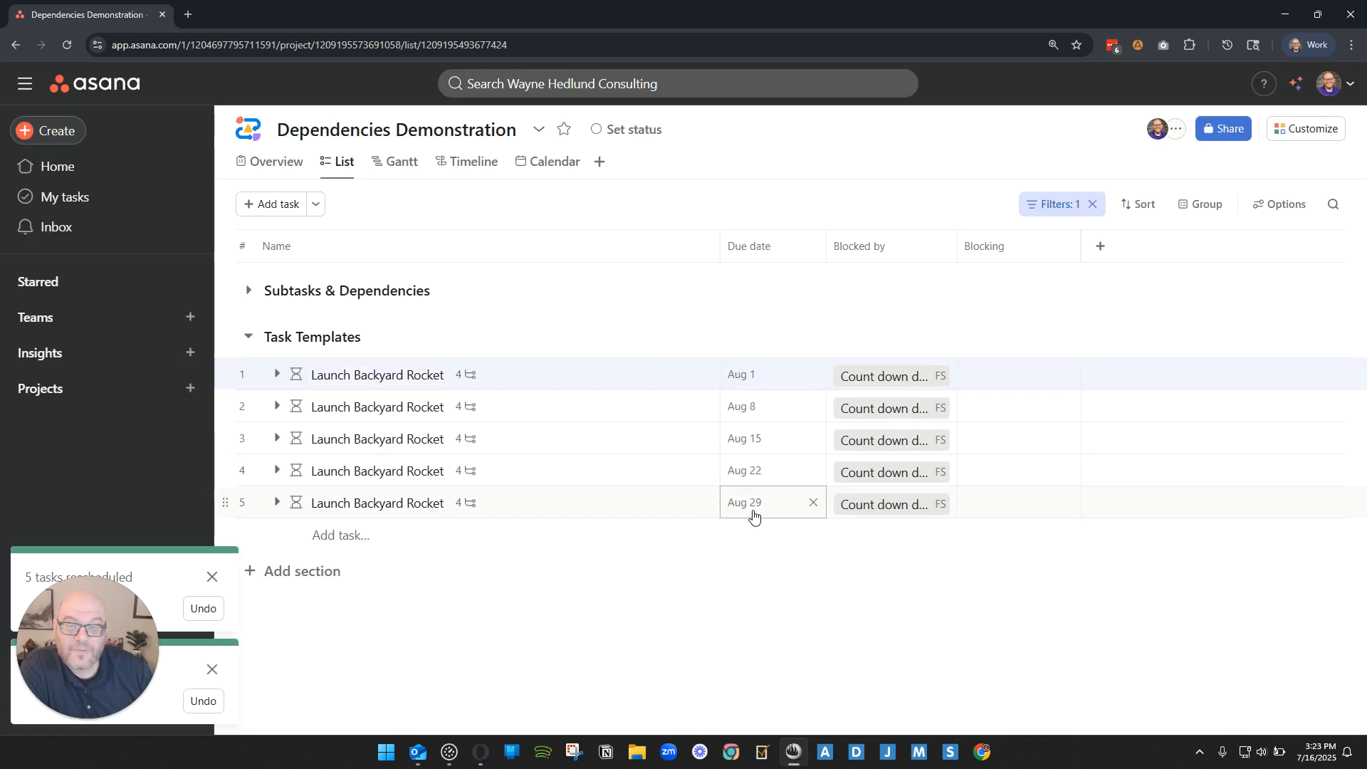
- Review the Launch Backyard Rocket tasks in the Calendar view across July and August 2025
click(541, 161)
scroll(1139, 448, down, 4)
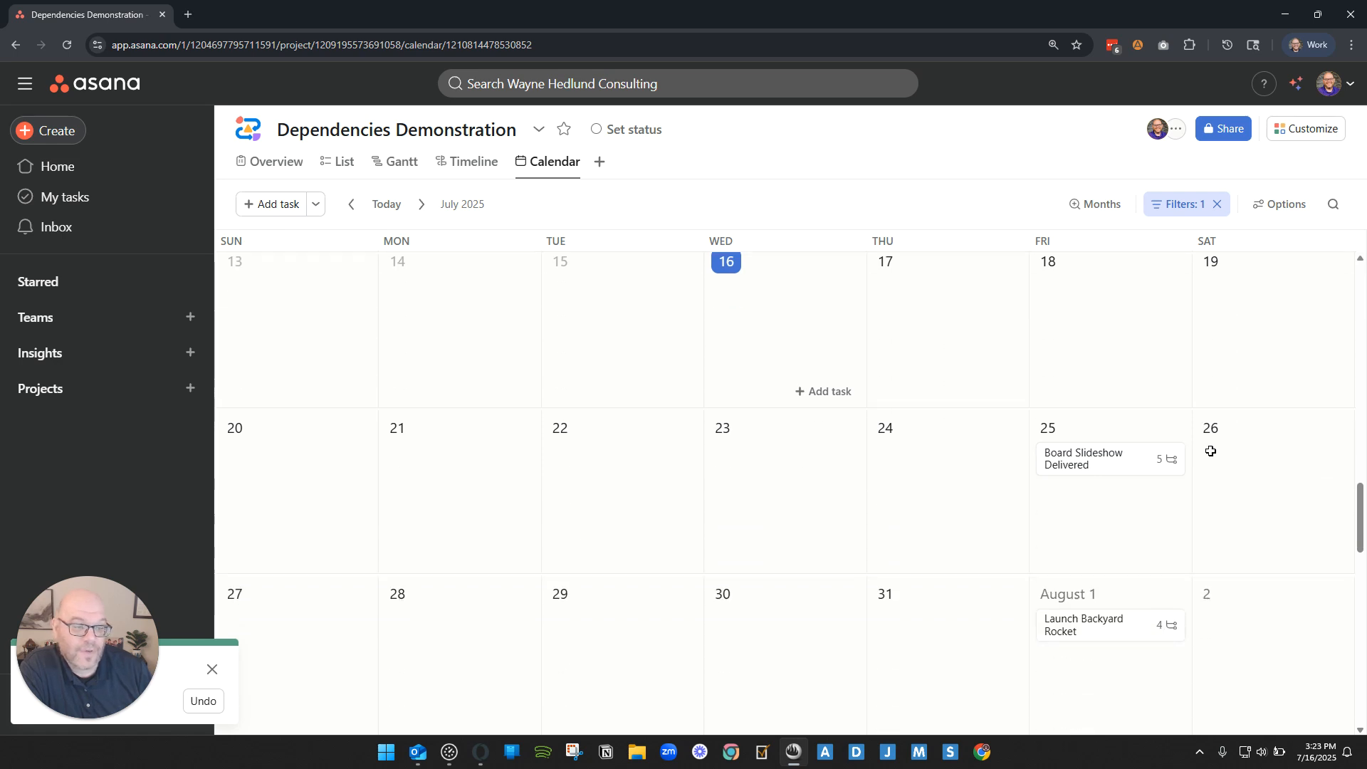
scroll(1130, 335, down, 5)
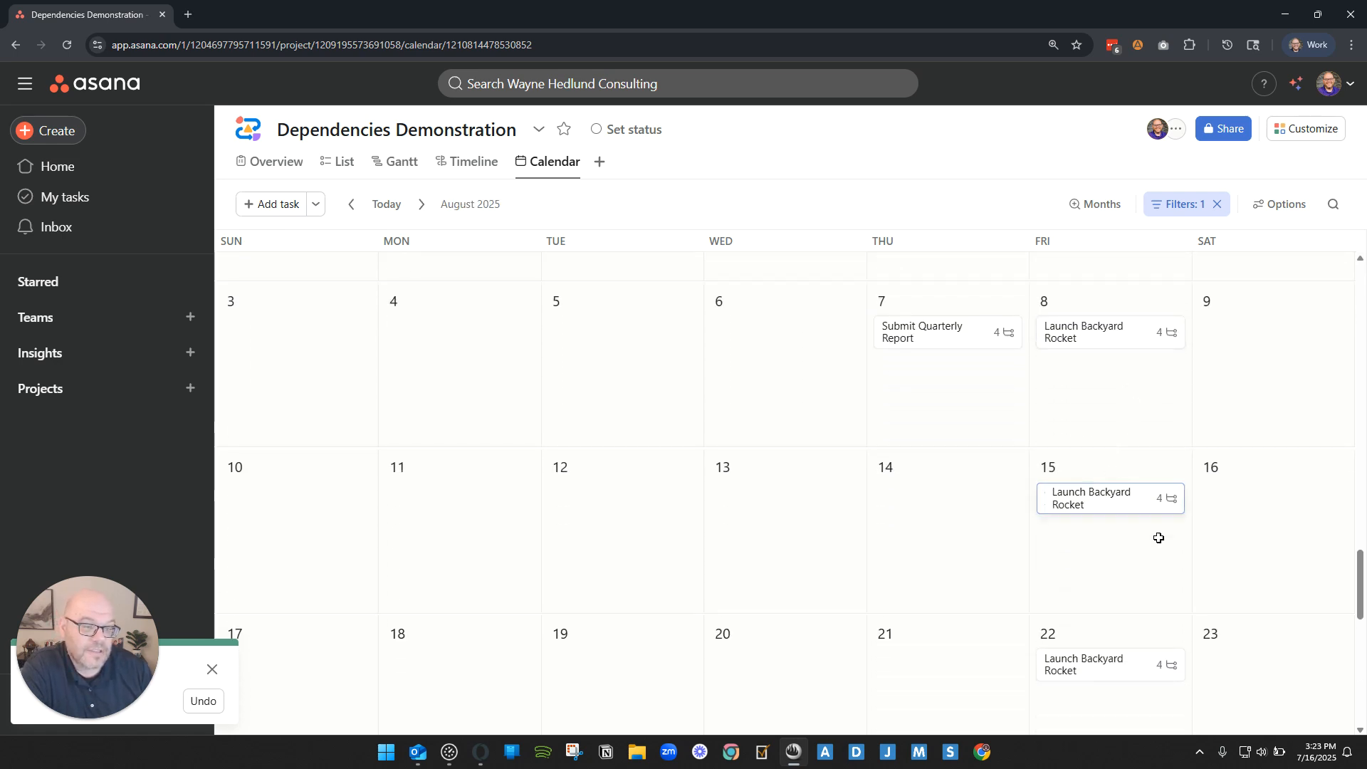
scroll(1140, 562, up, 6)
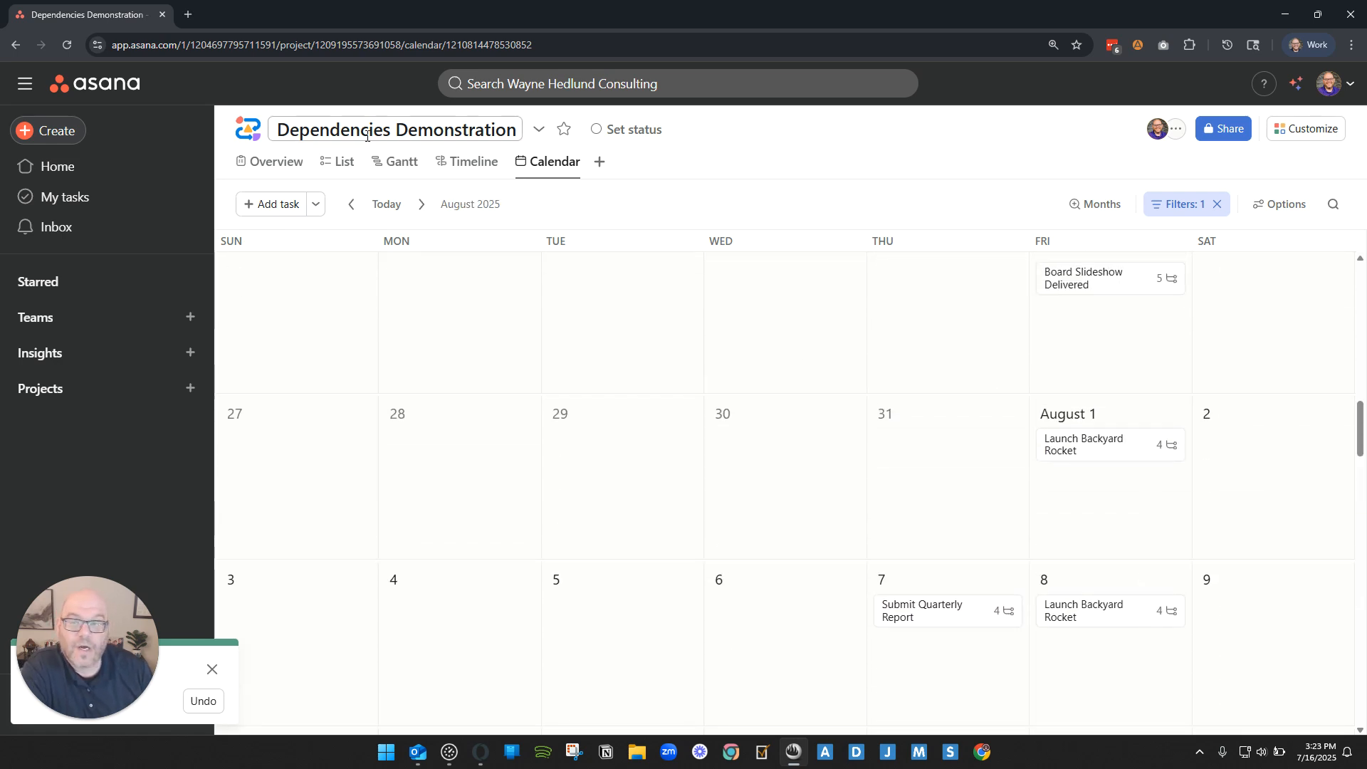
- Return to the List view and expand the subtasks of all five Launch Backyard Rocket tasks to examine their due dates
click(341, 162)
click(277, 503)
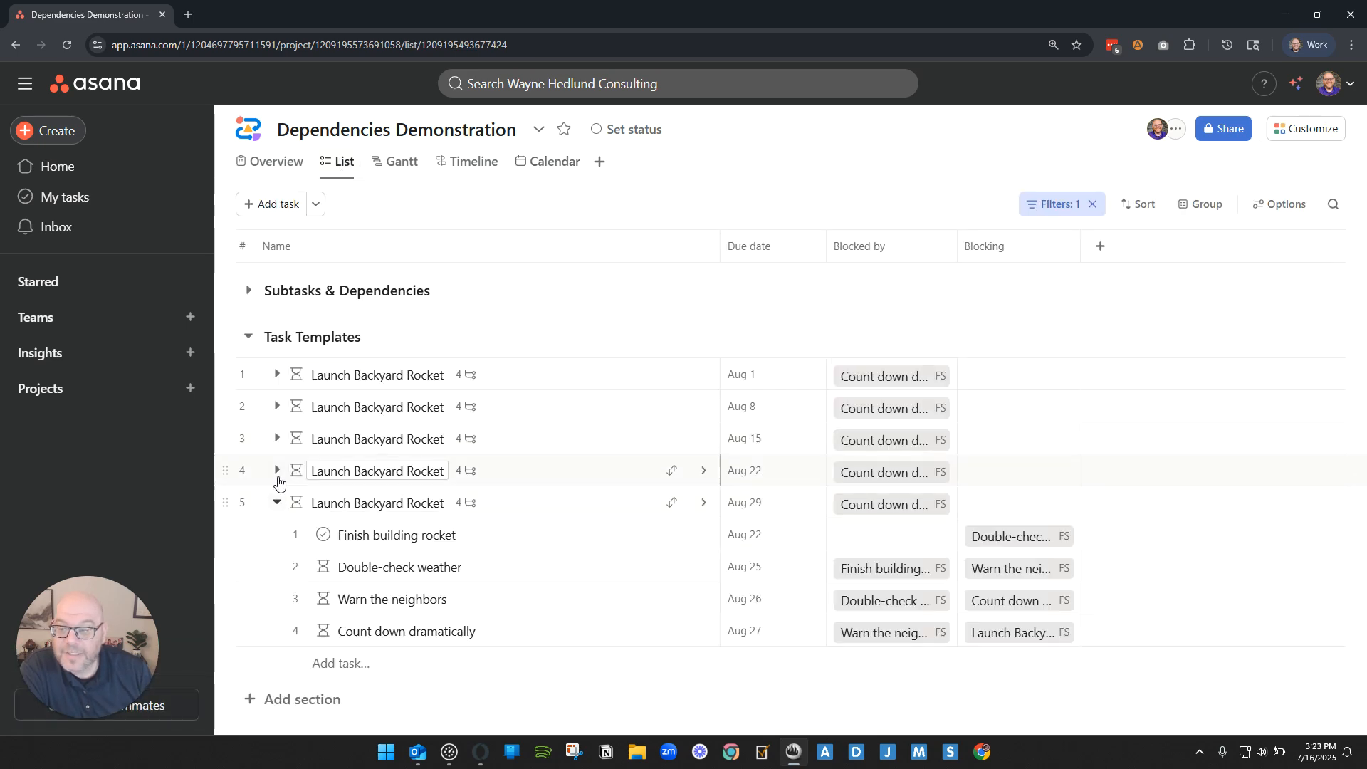
click(277, 471)
click(277, 438)
click(277, 406)
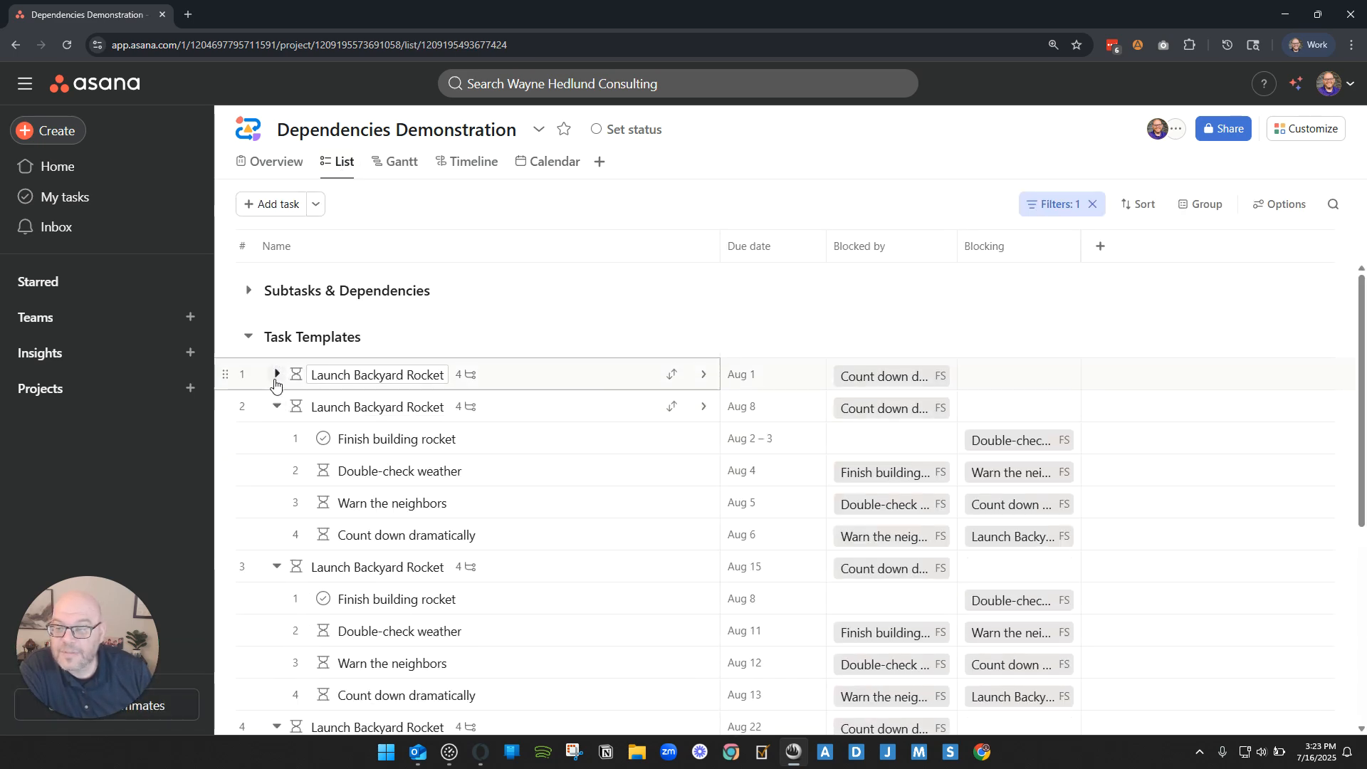
click(277, 374)
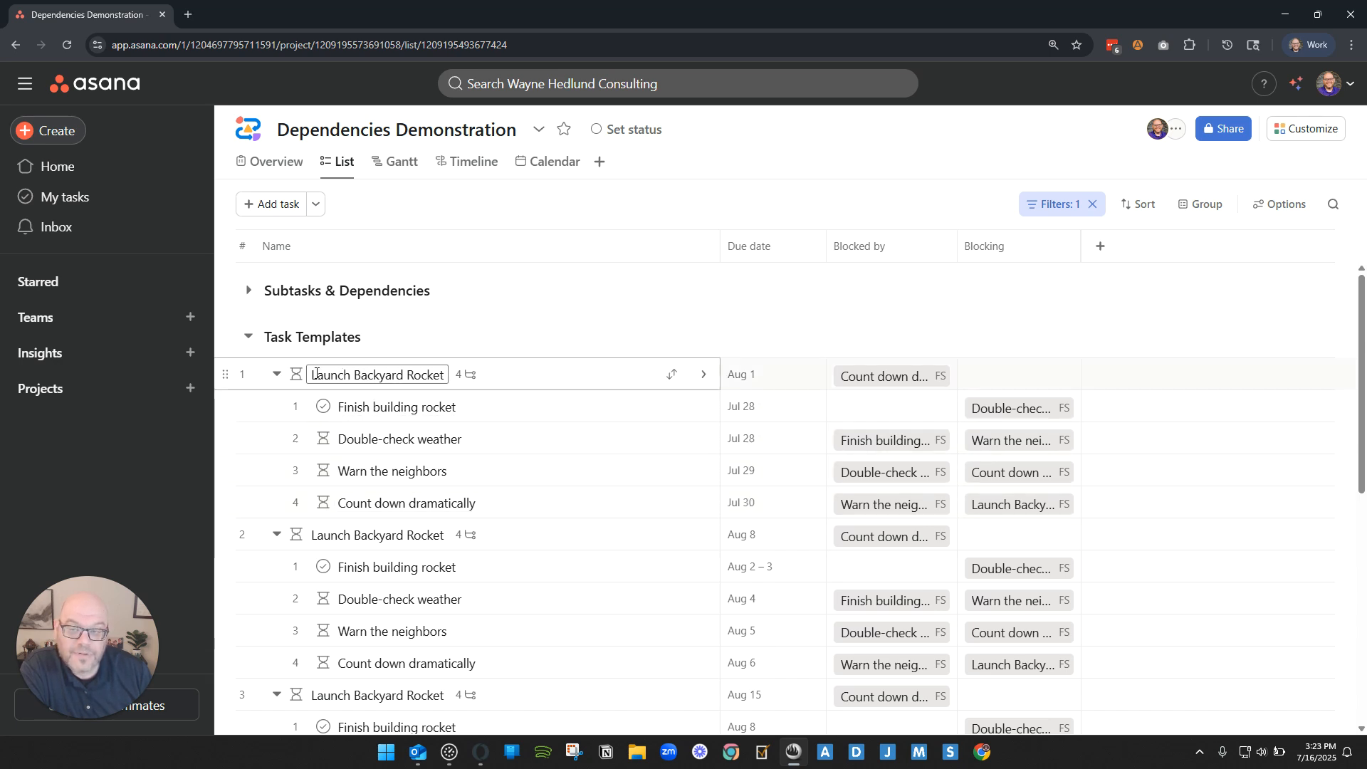
- Compare the subtask dates task by task, collapsing each of the five Launch Backyard Rocket tasks in turn
click(276, 374)
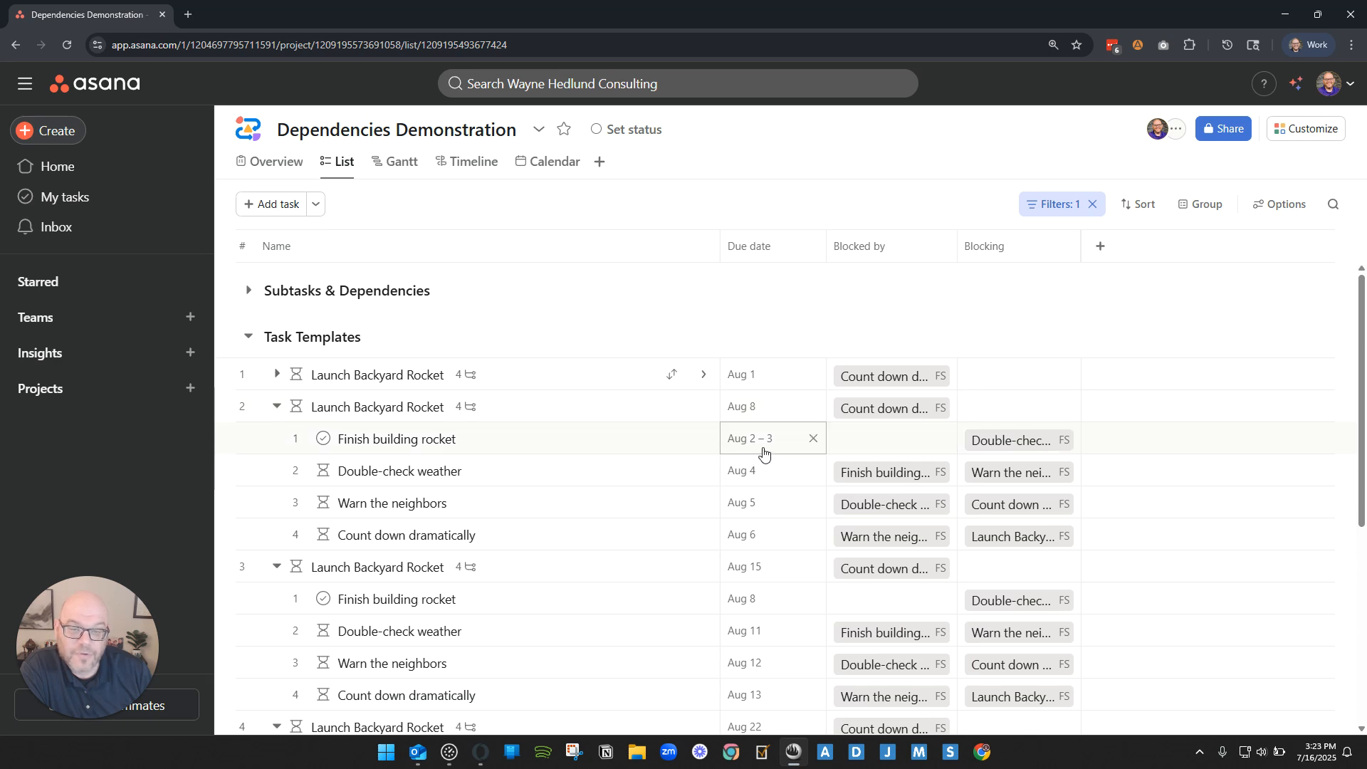
click(276, 407)
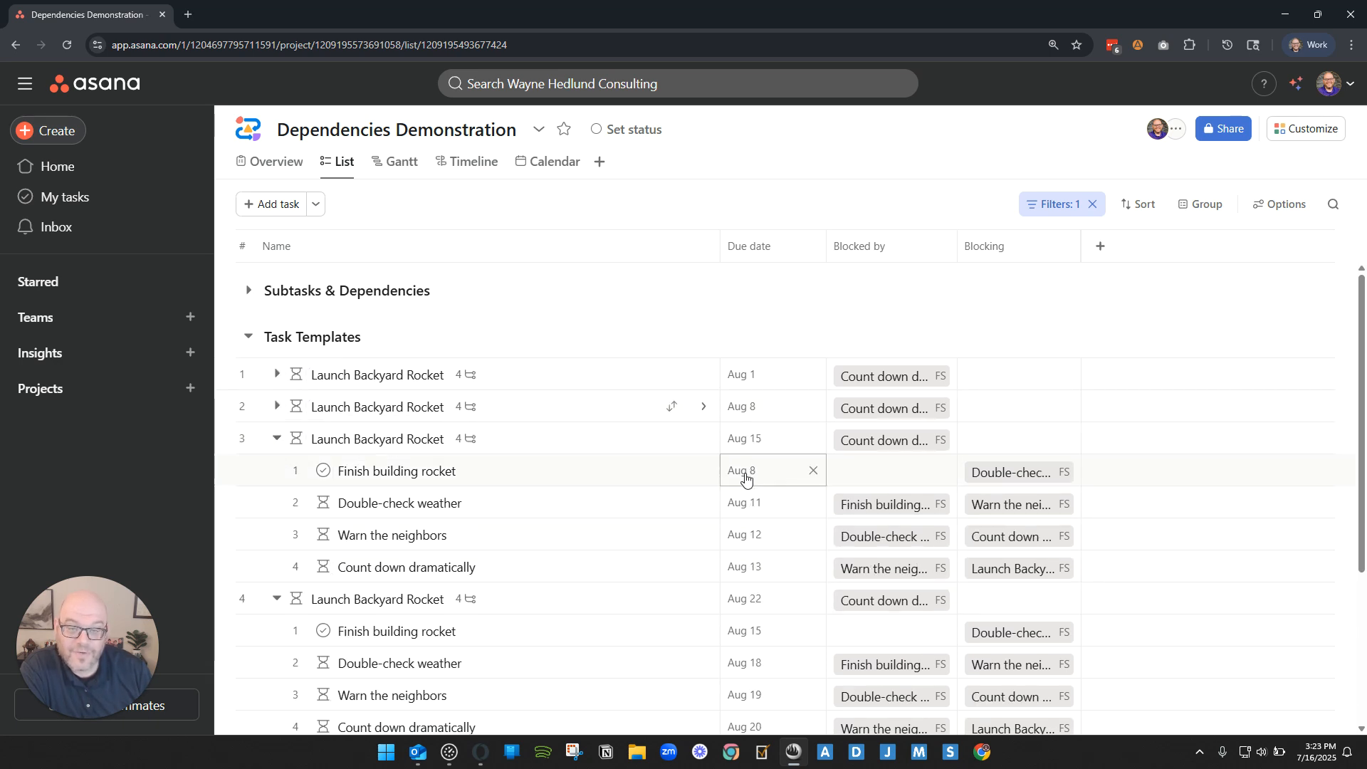
click(276, 438)
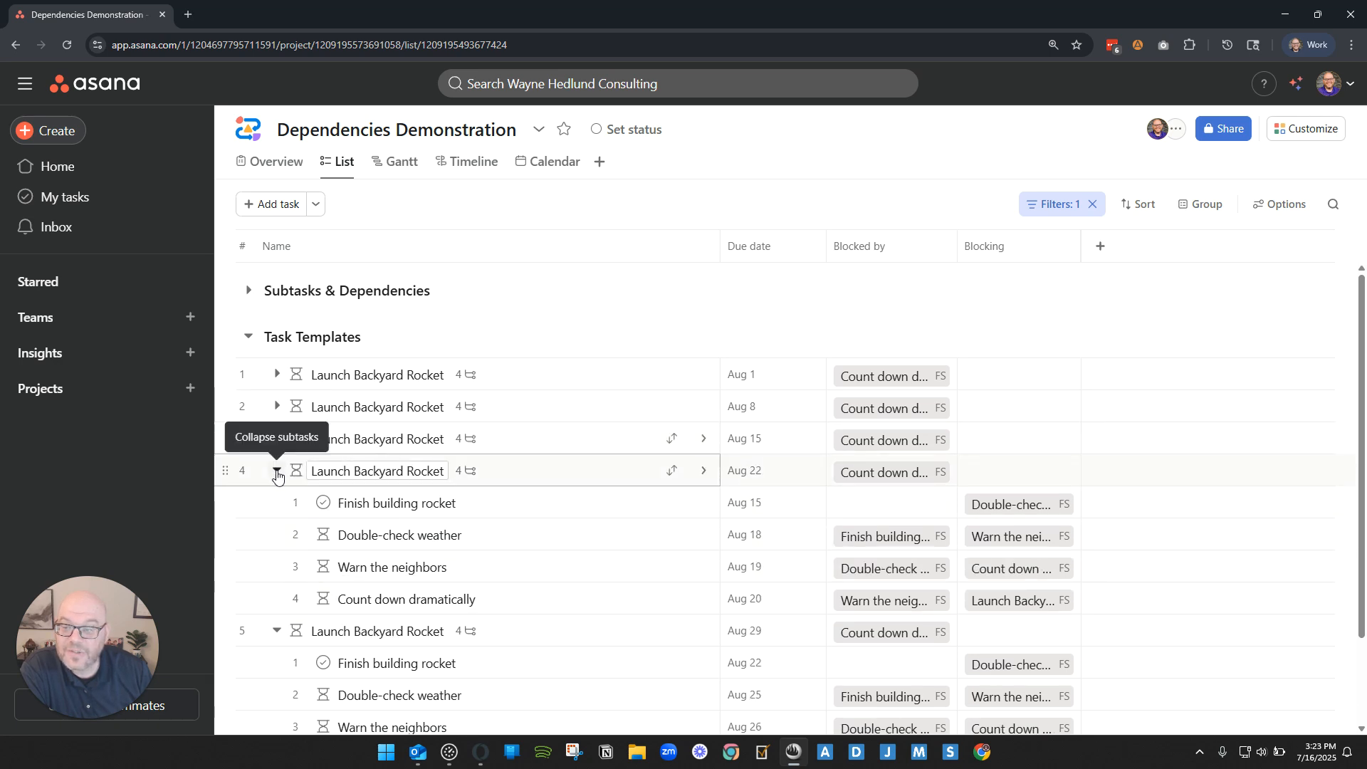
click(276, 471)
click(276, 503)
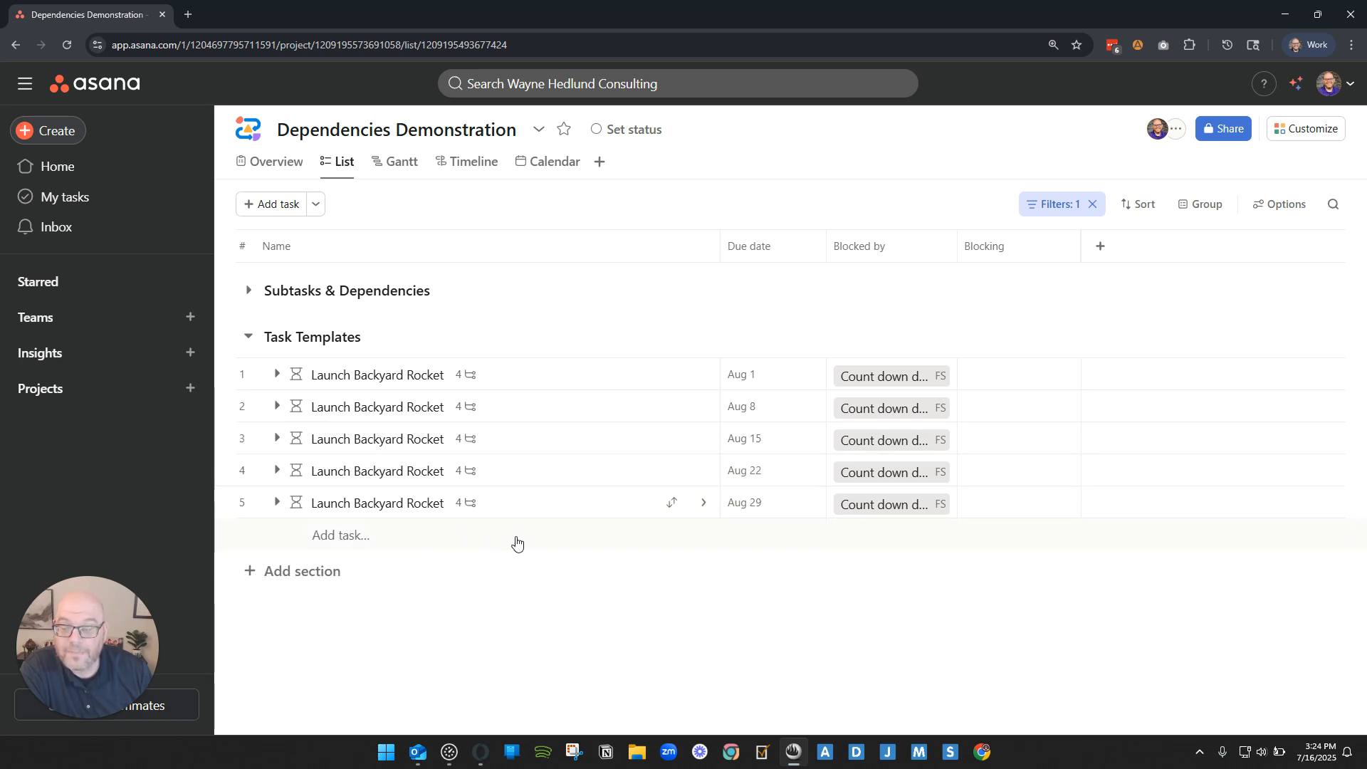